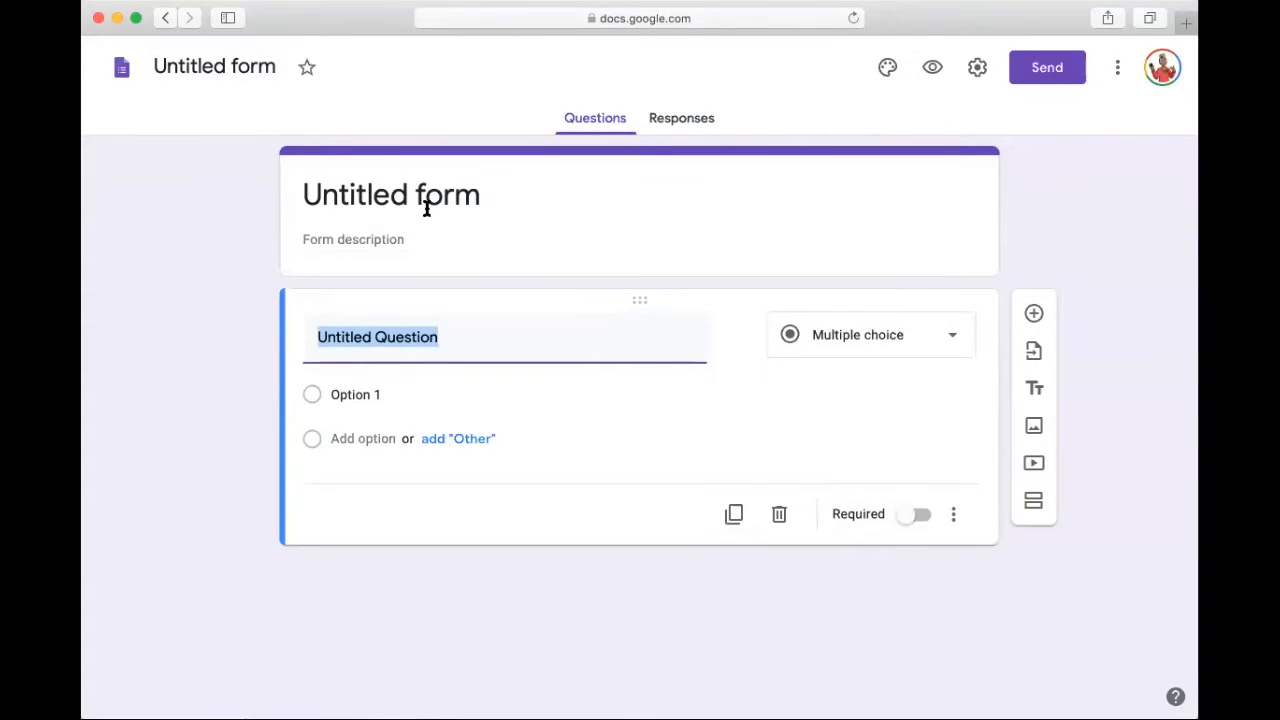
Set the form's title to "Escape Room".
left_click(503, 200)
type("E")
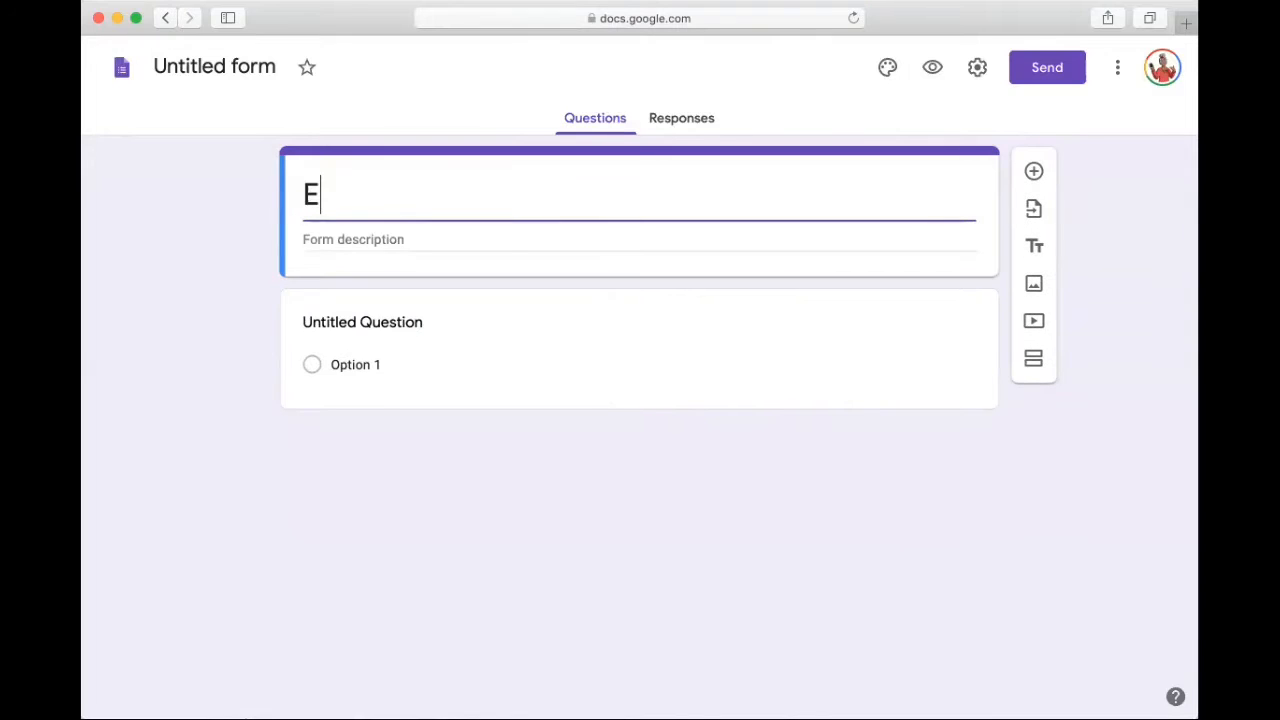
type("scape Room")
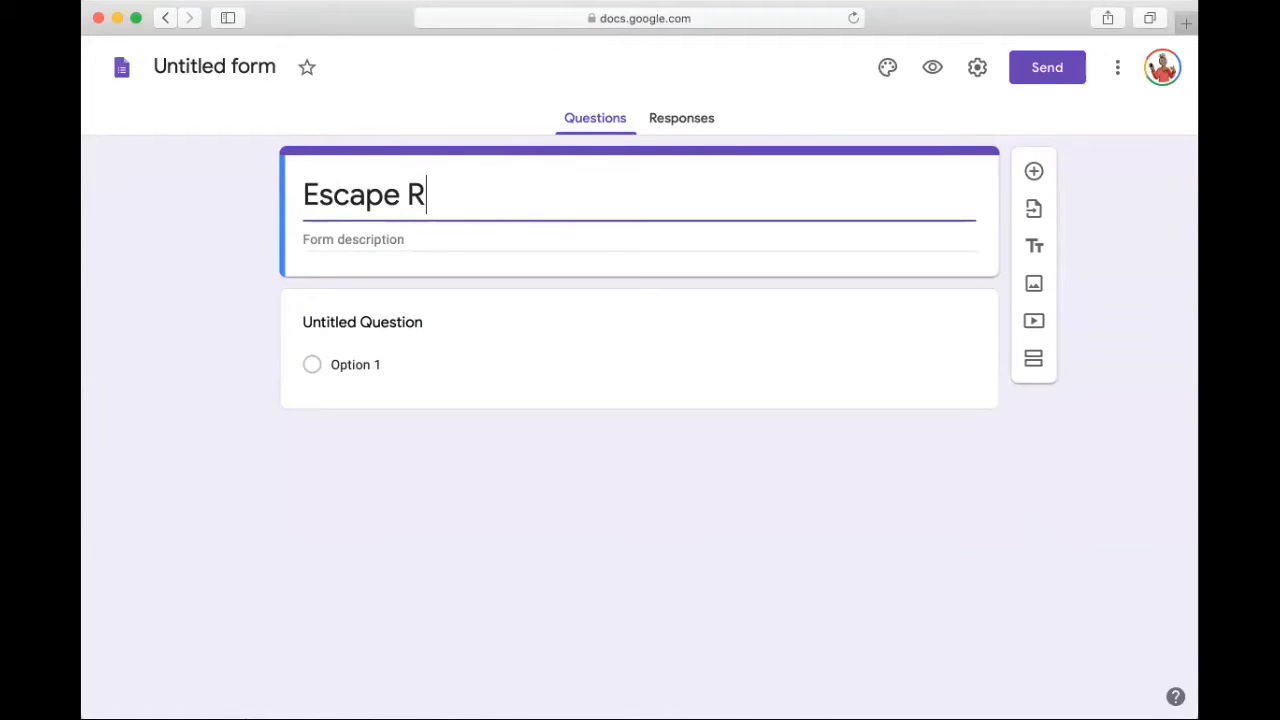
Enter the form description "This escape room game is for fun!".
left_click(457, 237)
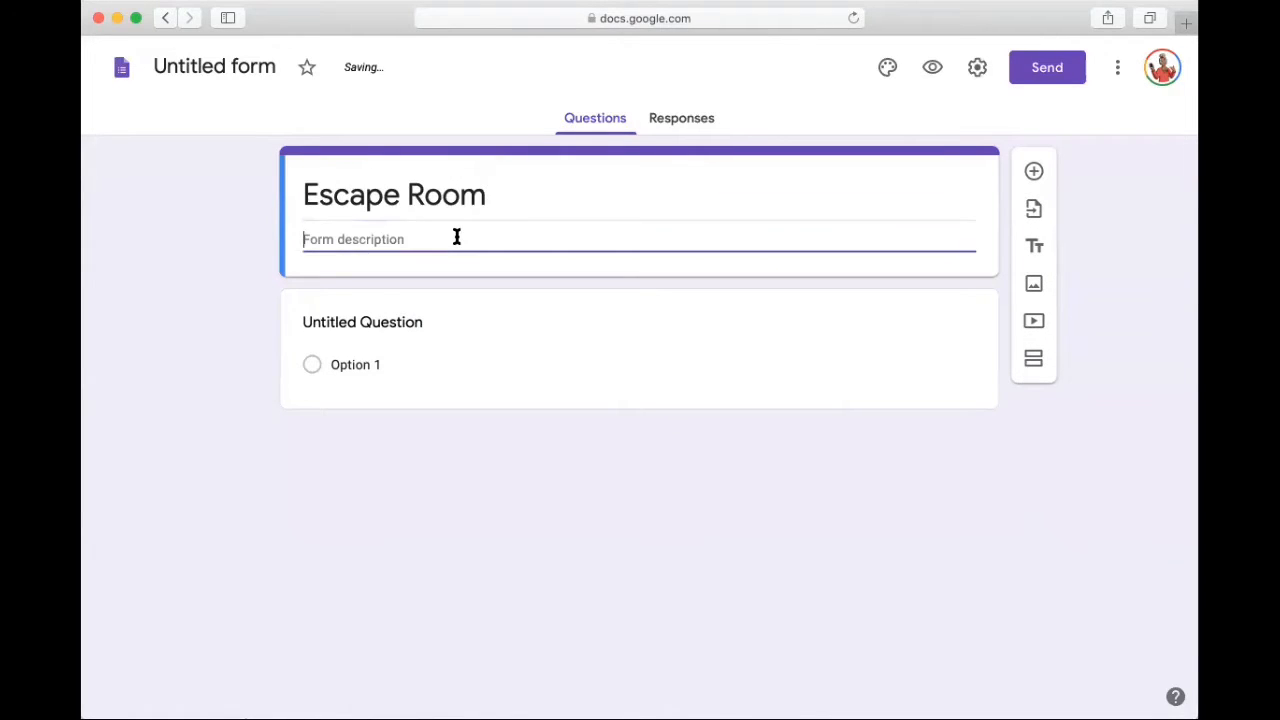
type("This escap")
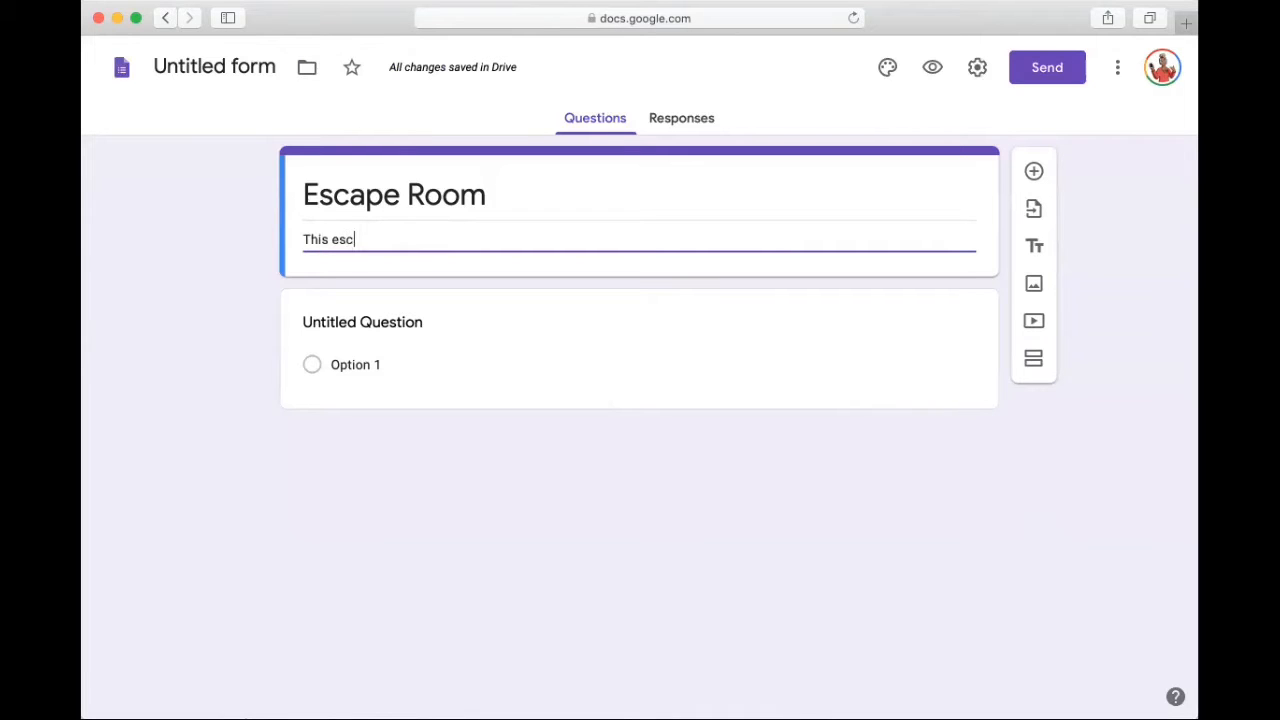
key("BackSpace")
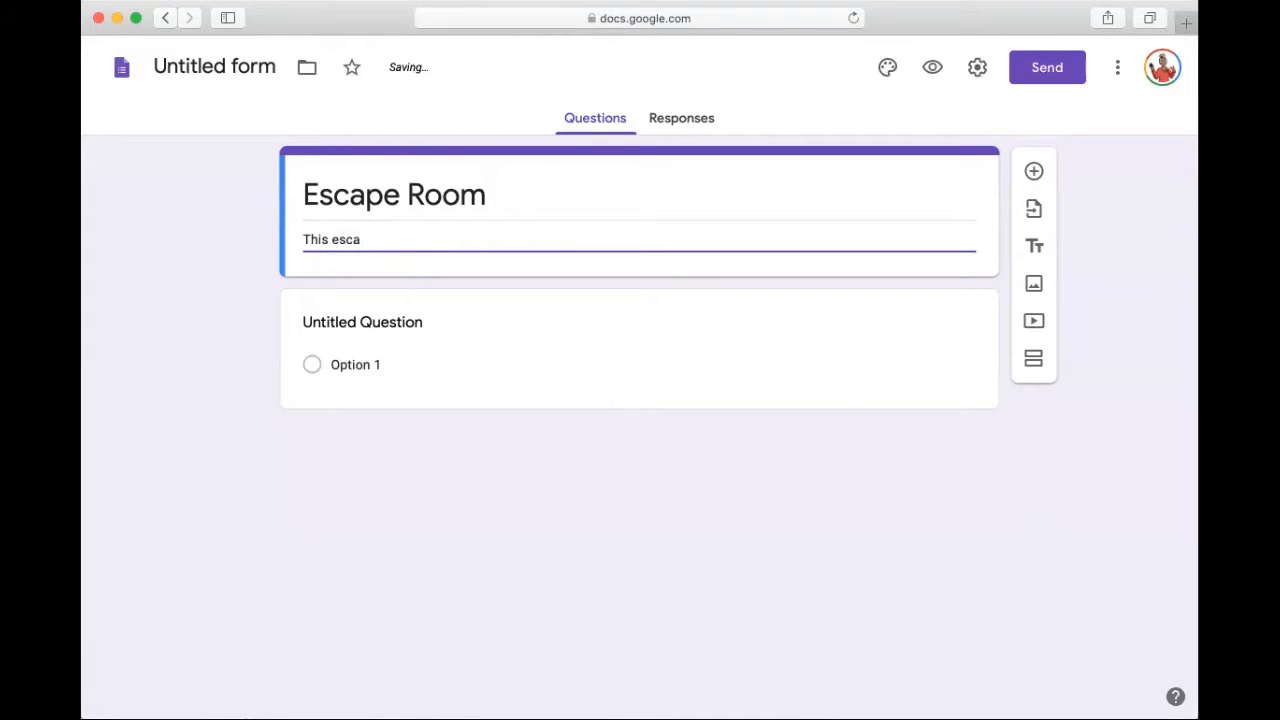
type("pe rum")
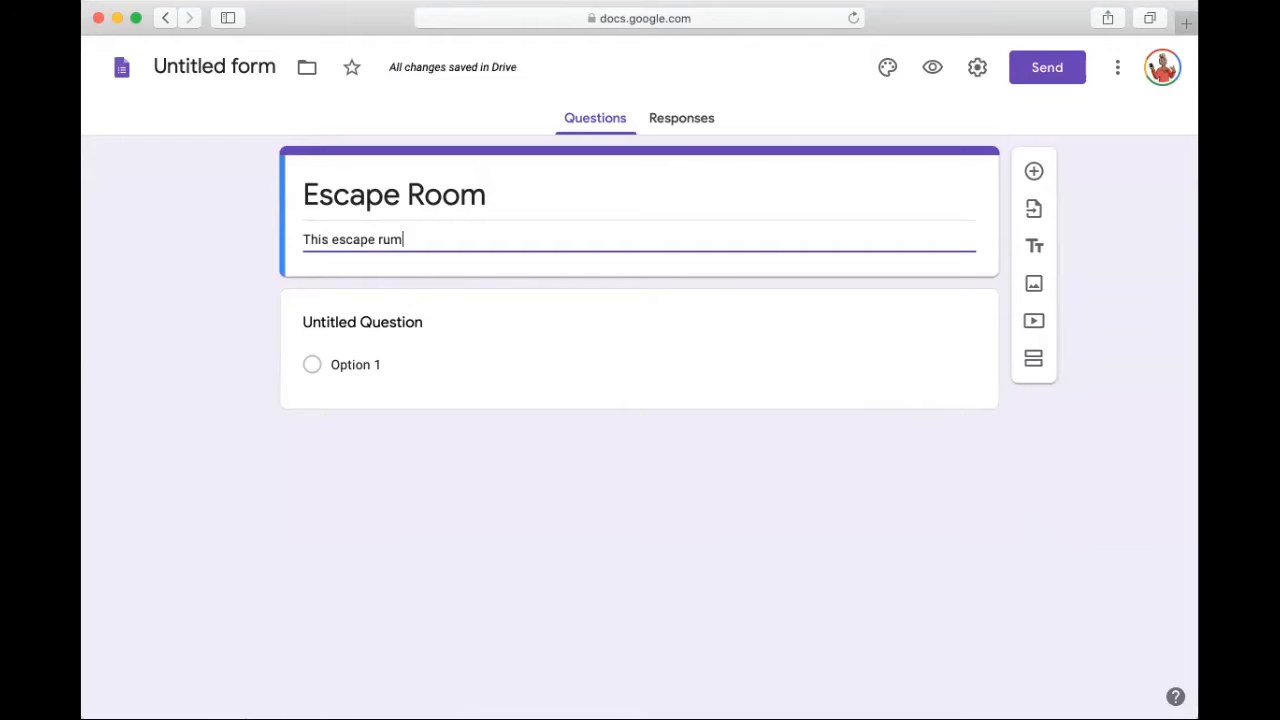
key("BackSpace")
key("BackSpace")
type("om")
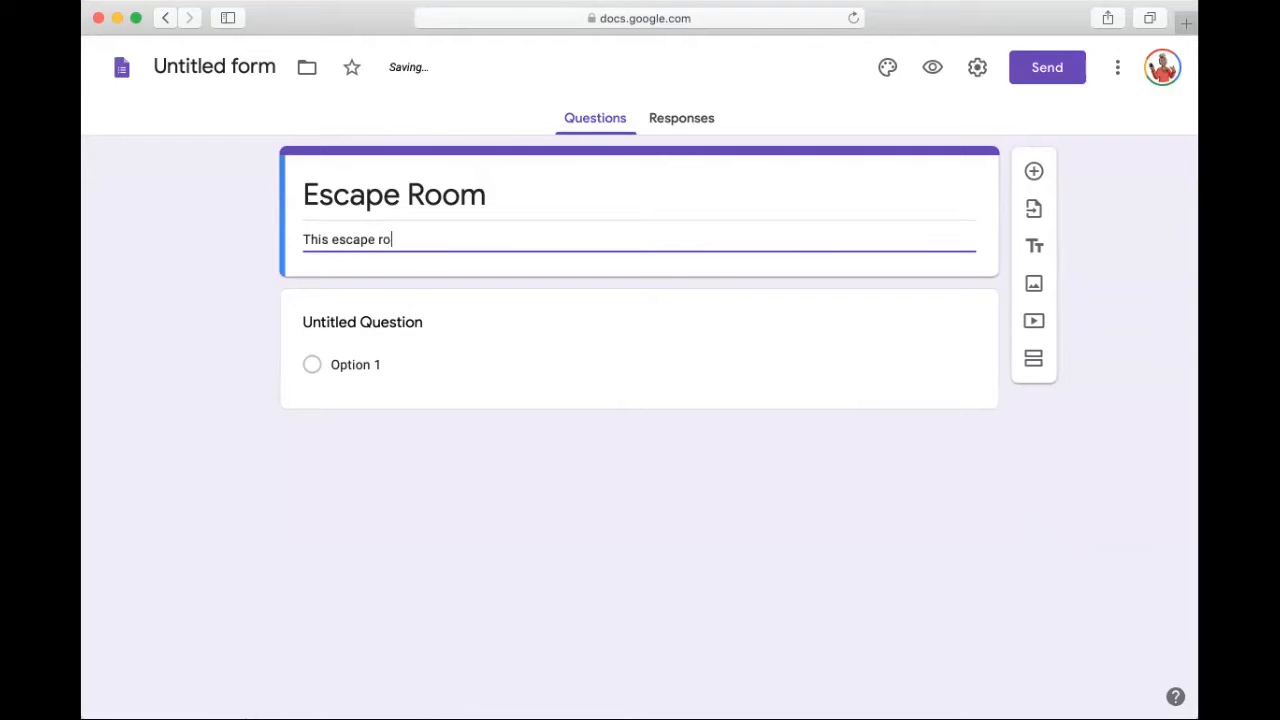
key("BackSpace")
key("BackSpace")
type("oom game is for fun!")
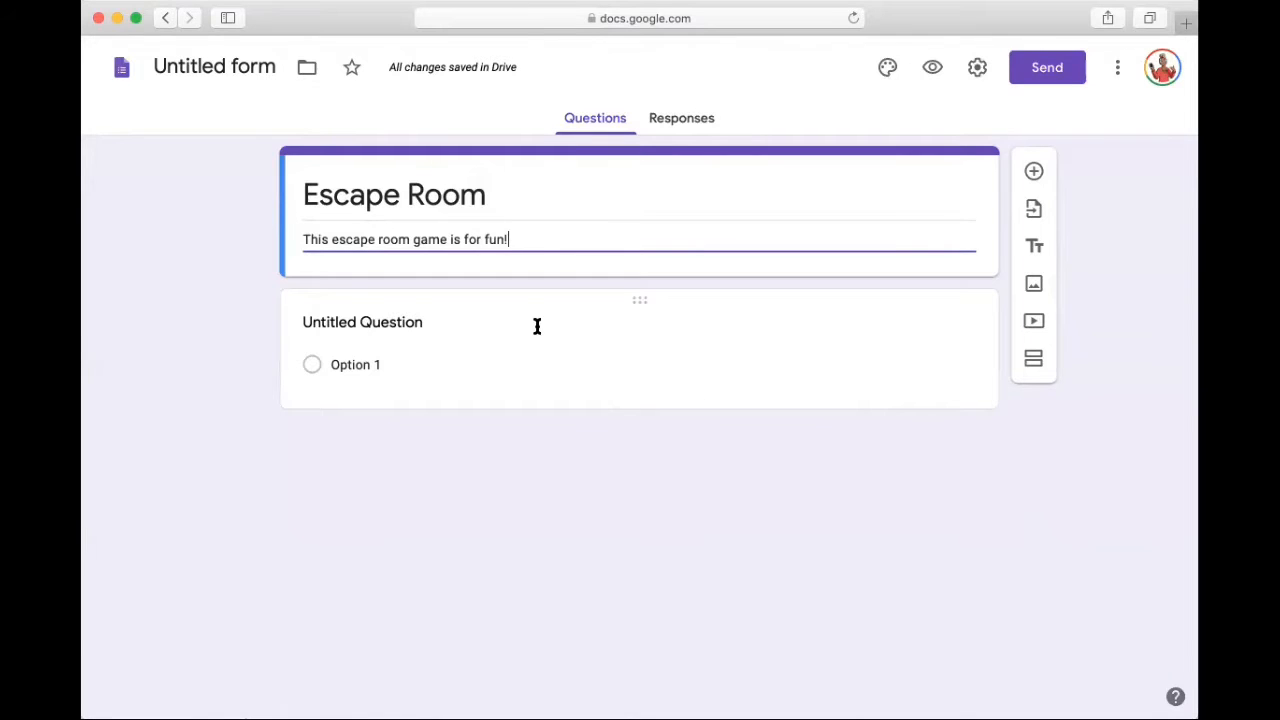
Change the first question's answer type to Short answer.
left_click(537, 326)
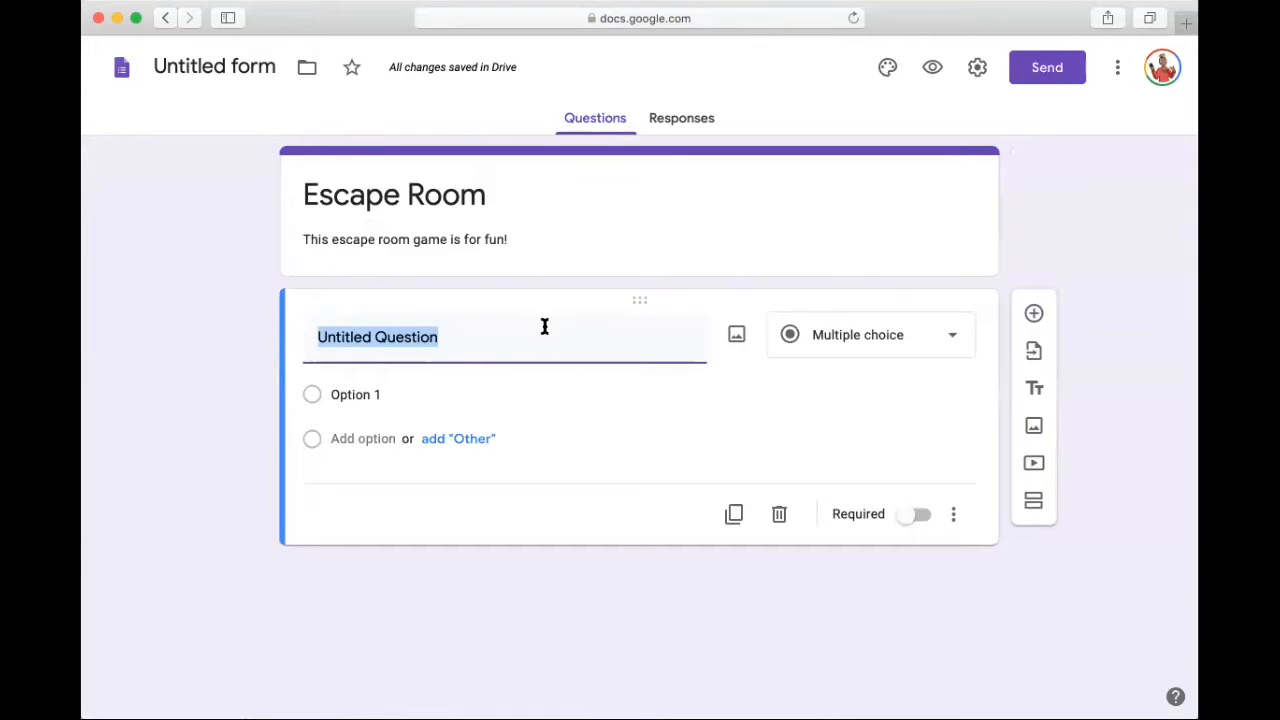
left_click(889, 338)
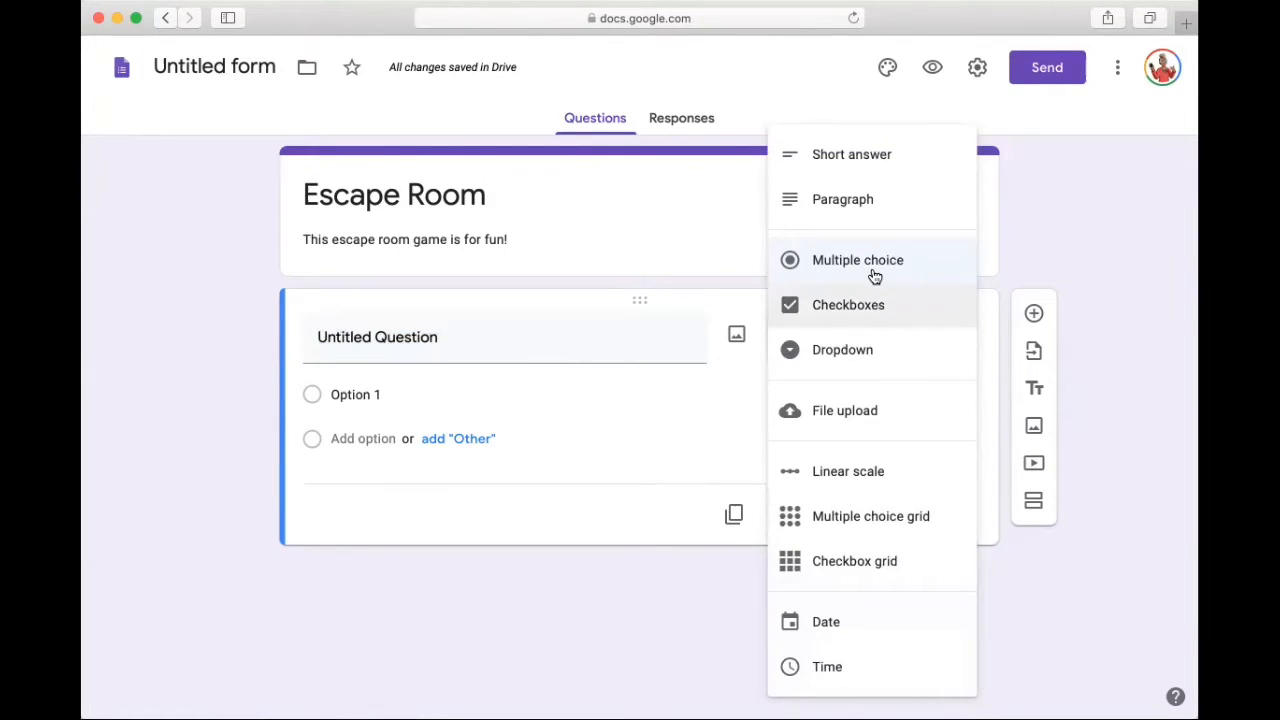
left_click(851, 162)
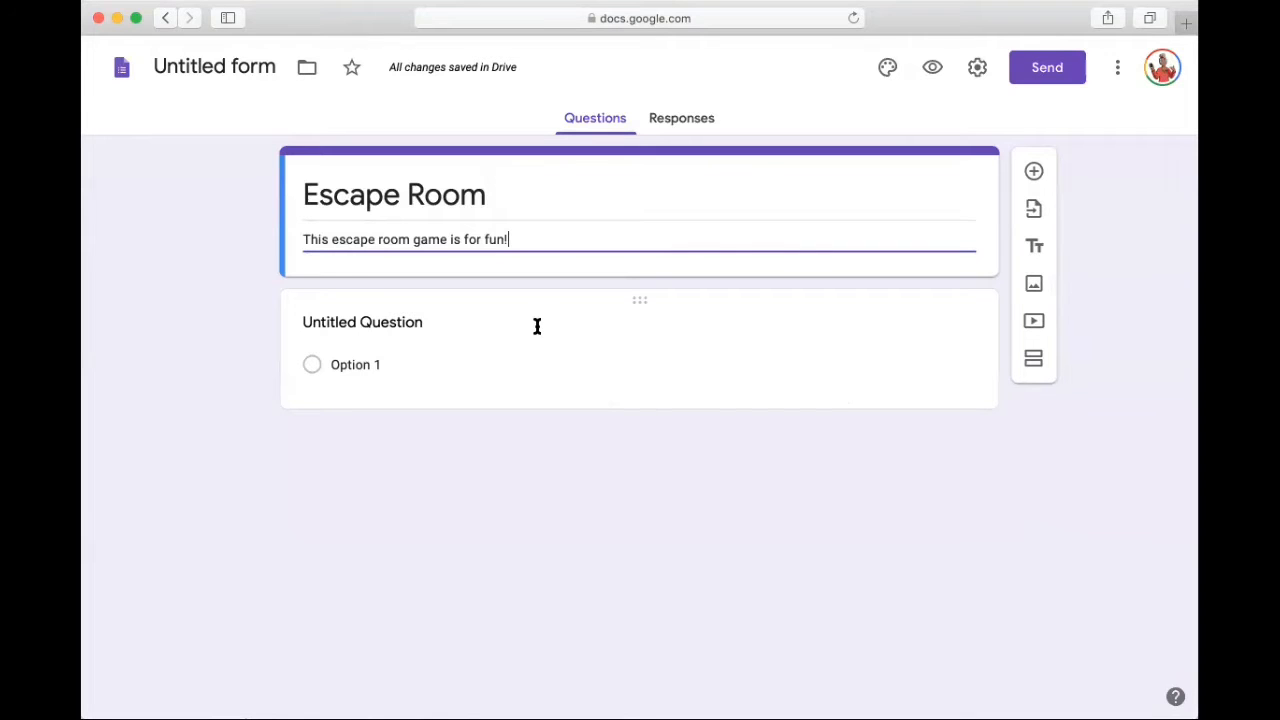
left_click(537, 326)
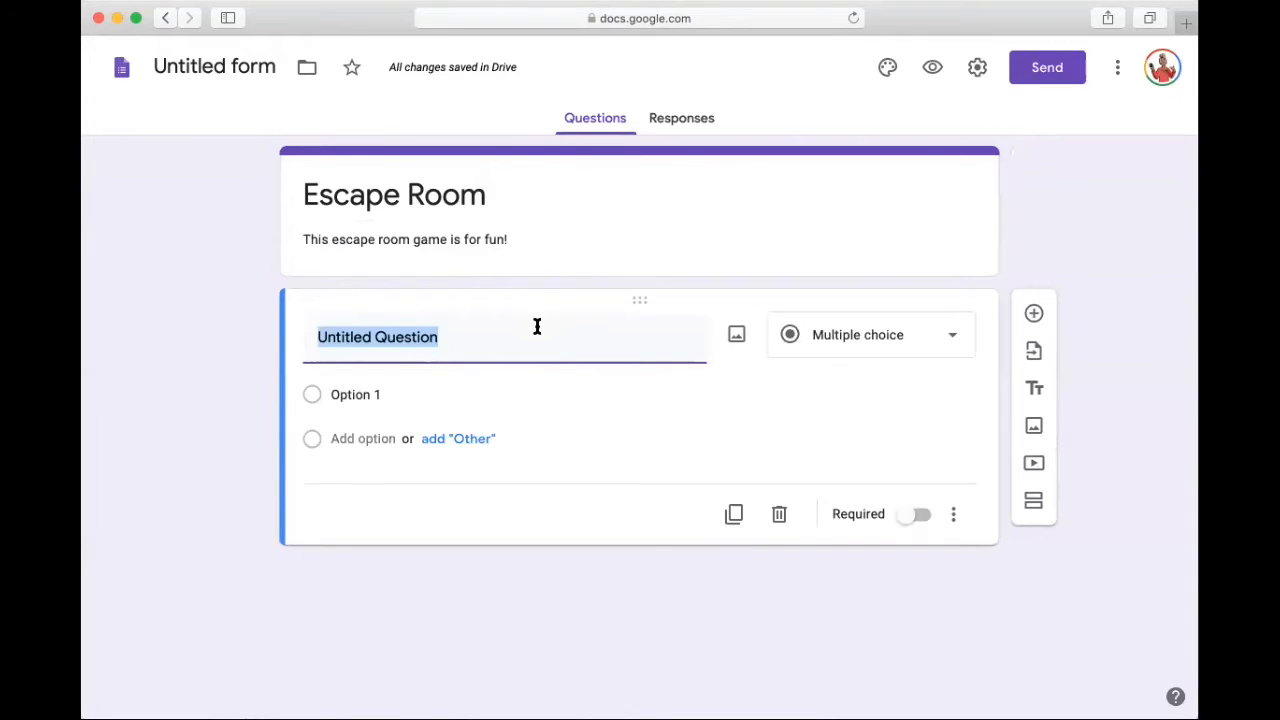
left_click(890, 338)
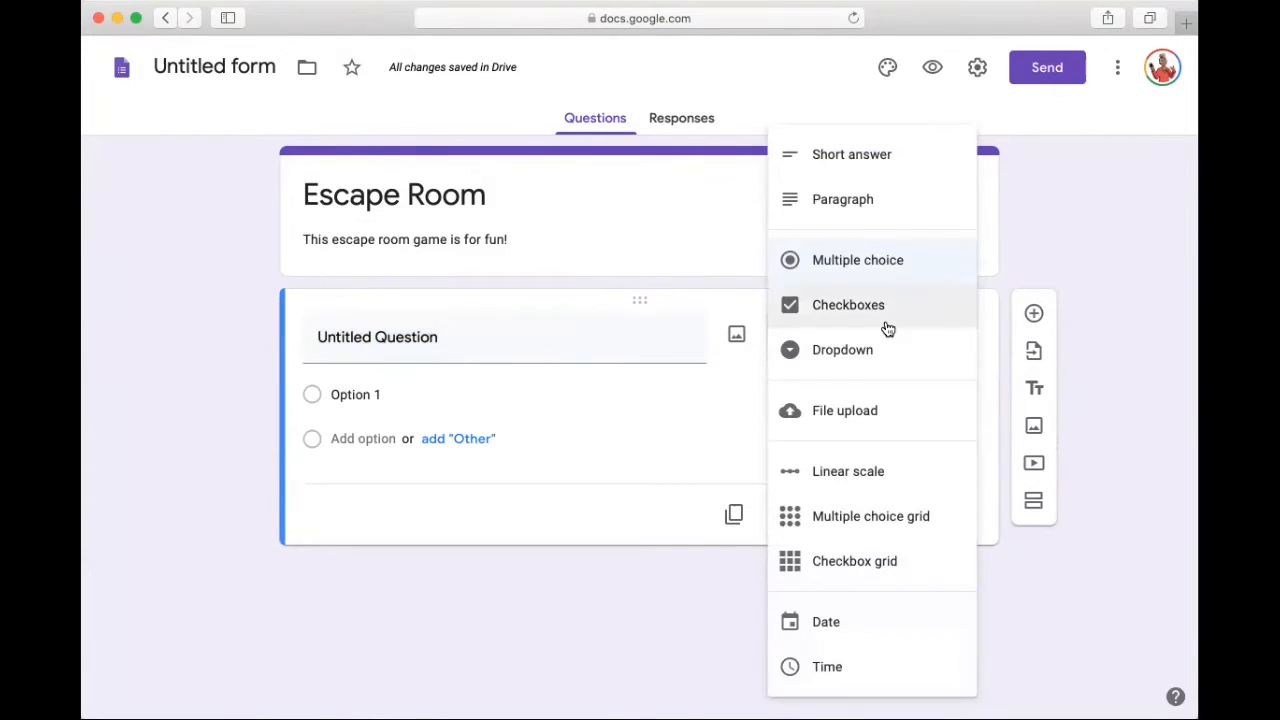
left_click(851, 162)
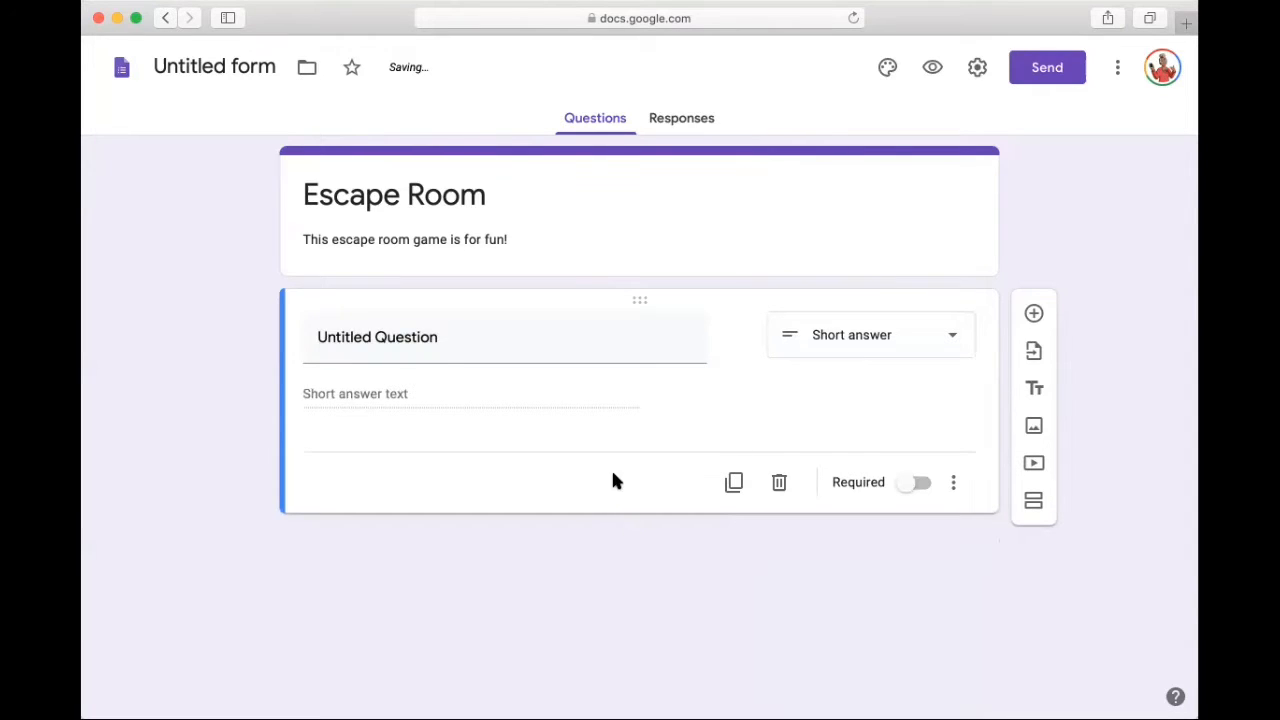
Enter "What does 1+1 equal?" as the text of the first question.
mouse_move(591, 345)
left_click(591, 345)
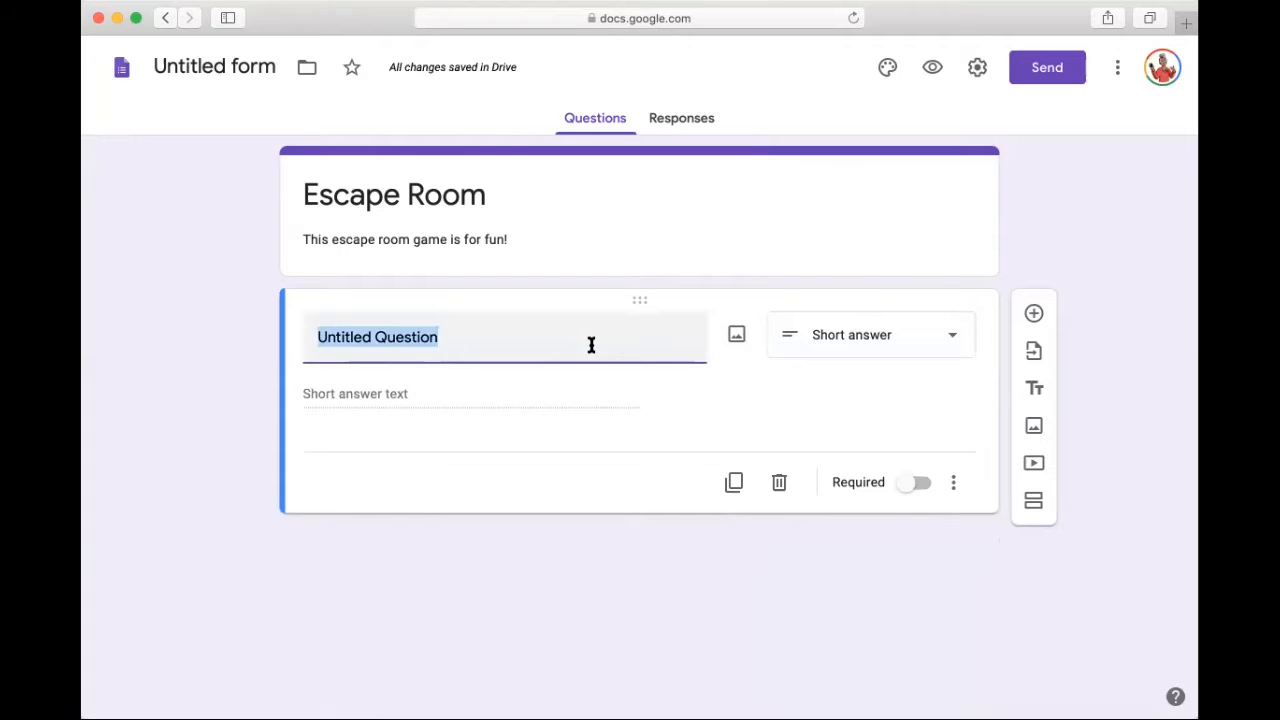
type("W")
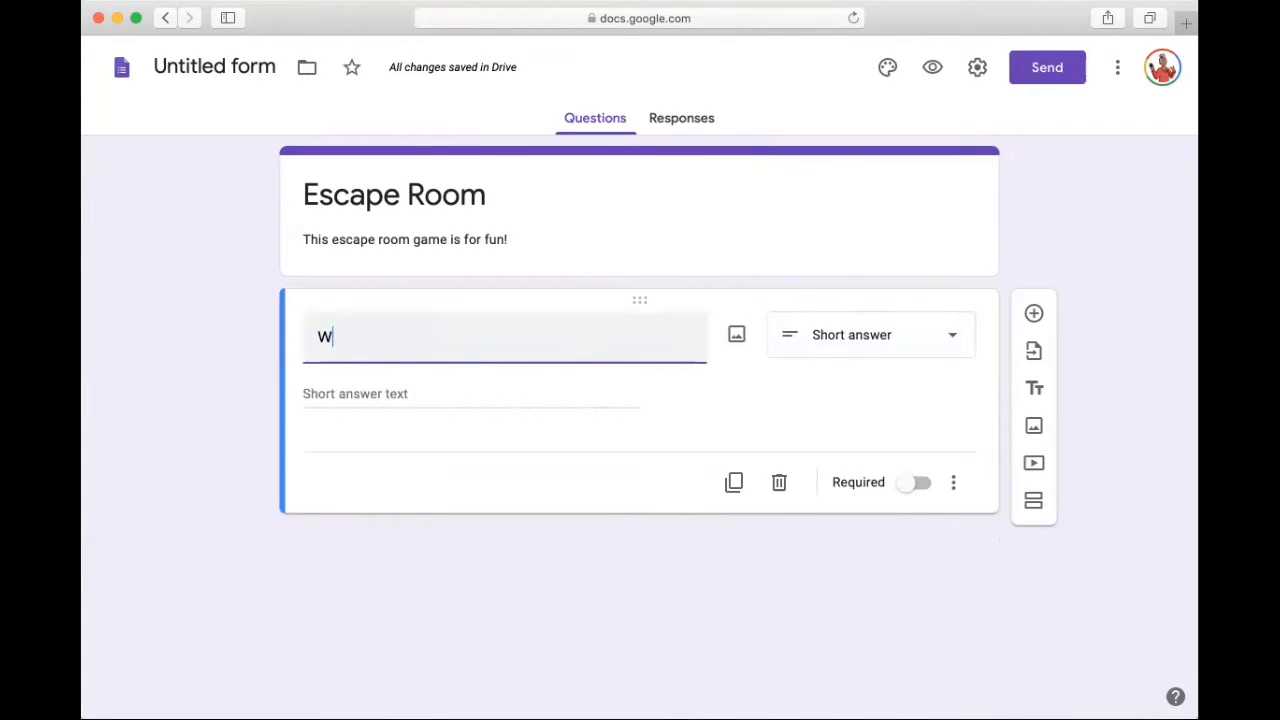
type("hat")
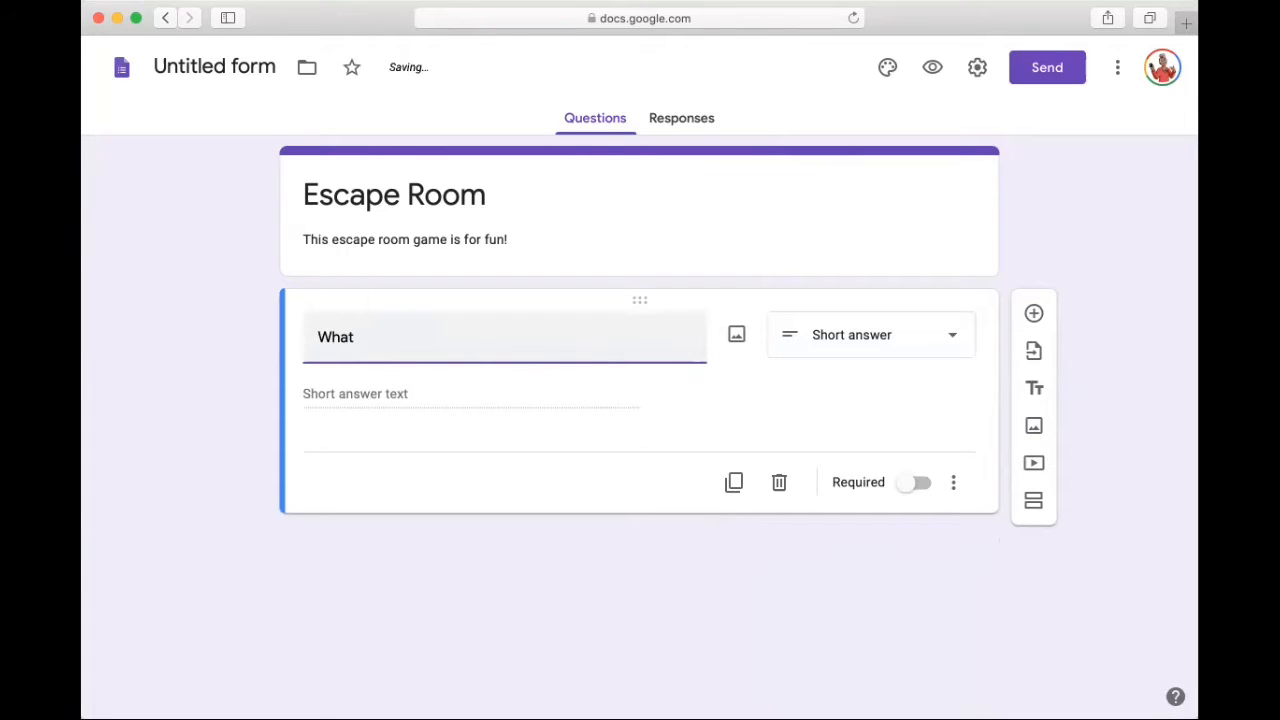
type("is")
type("1")
type("+")
key("BackSpace")
key("BackSpace")
key("BackSpace")
key("BackSpace")
key("BackSpace")
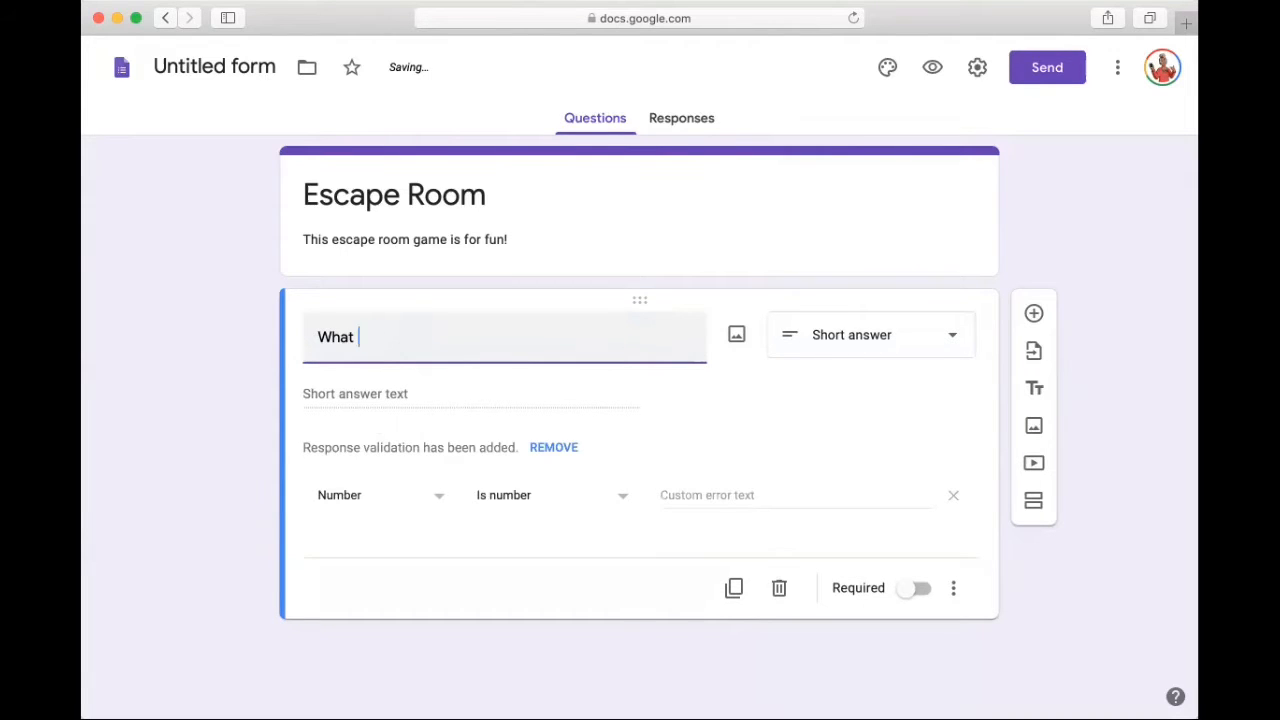
type("does ")
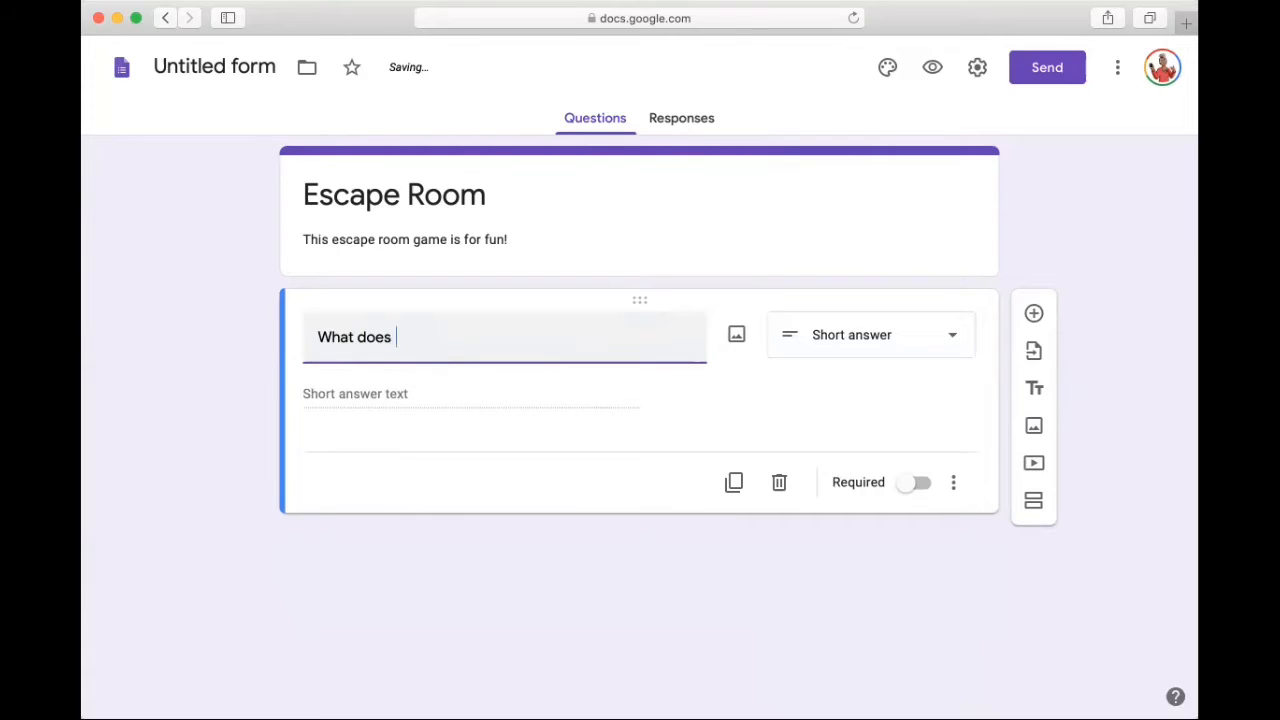
type("1+1 equal")
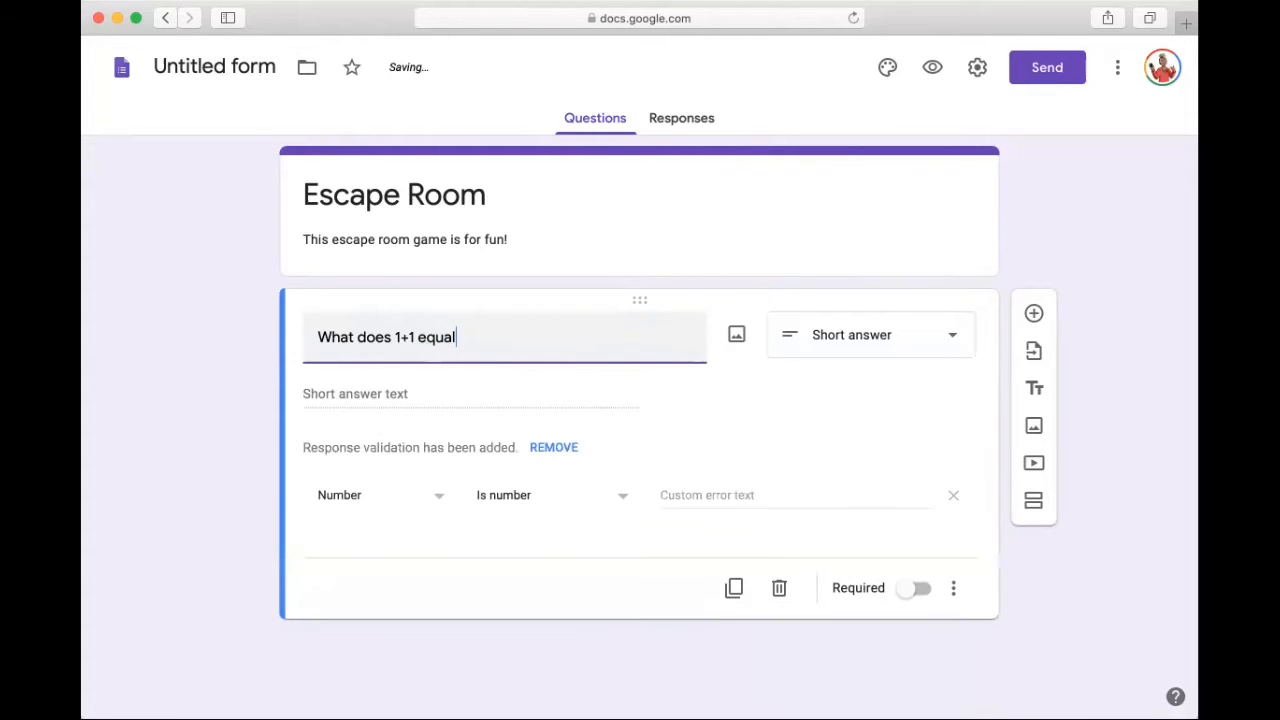
type("?")
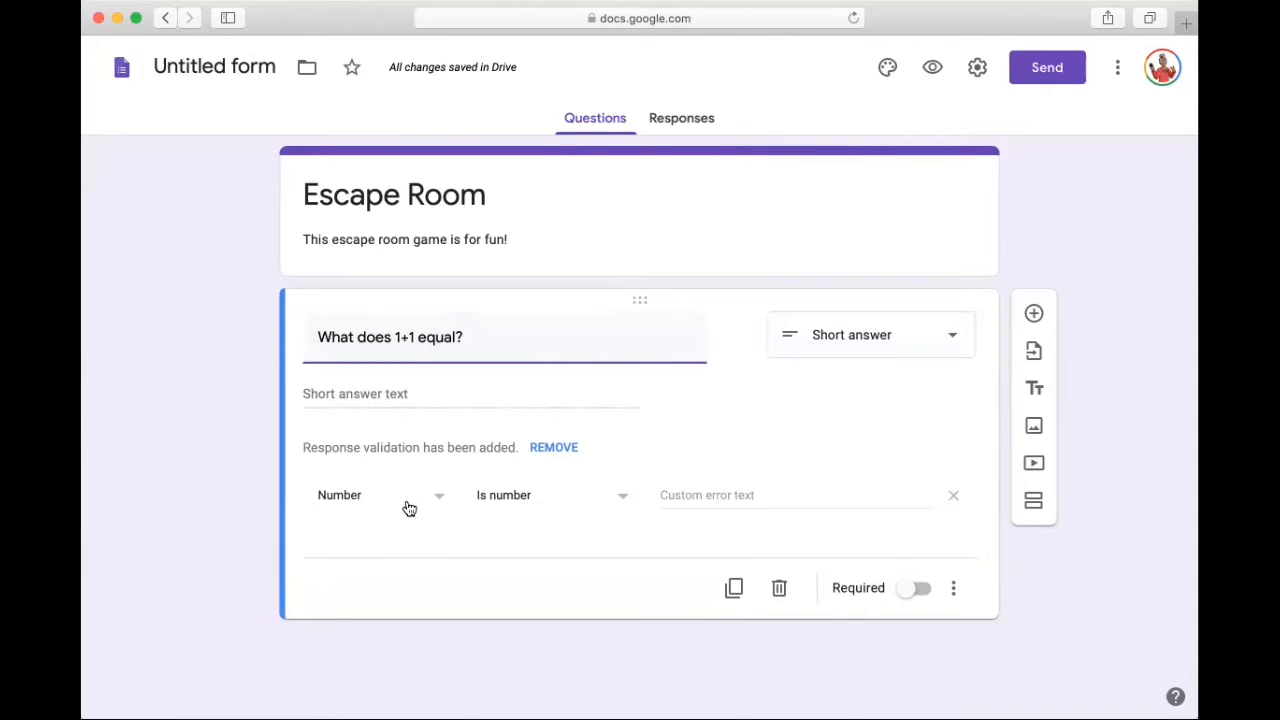
Validate the 1+1 answer as a number equal to 2 with error text "Nope!", and make the question required.
left_click(522, 497)
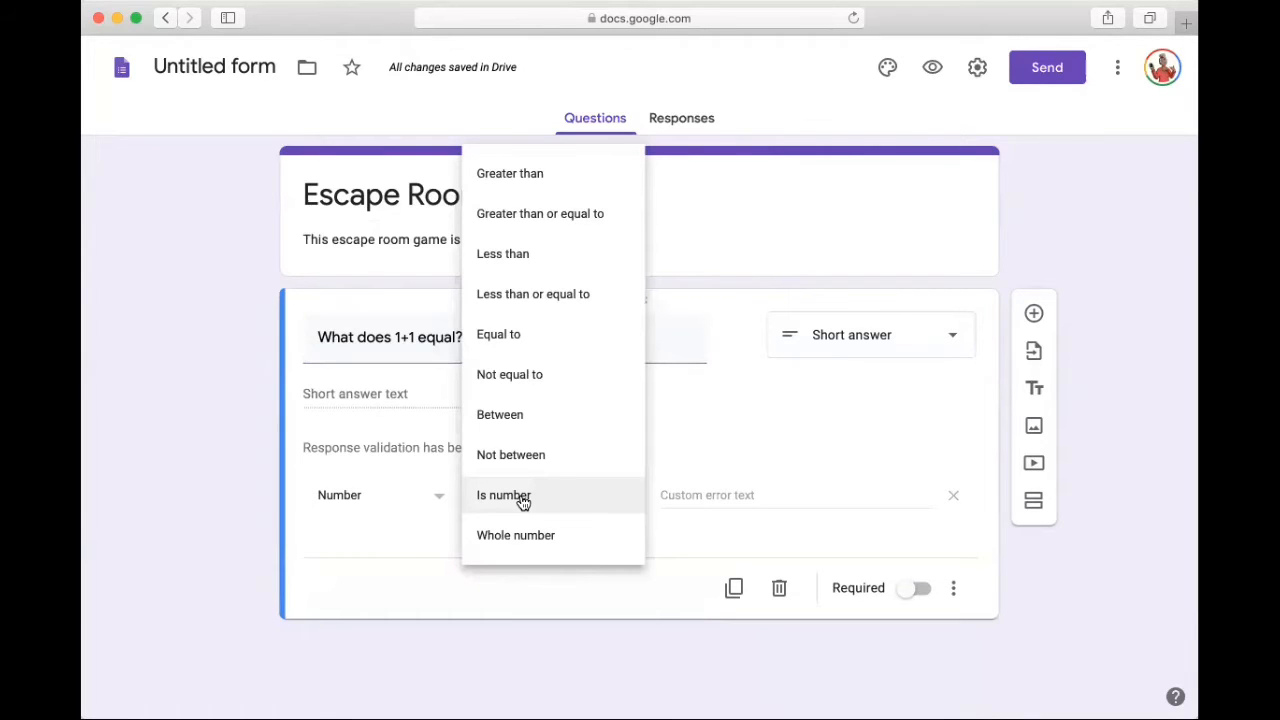
left_click(507, 339)
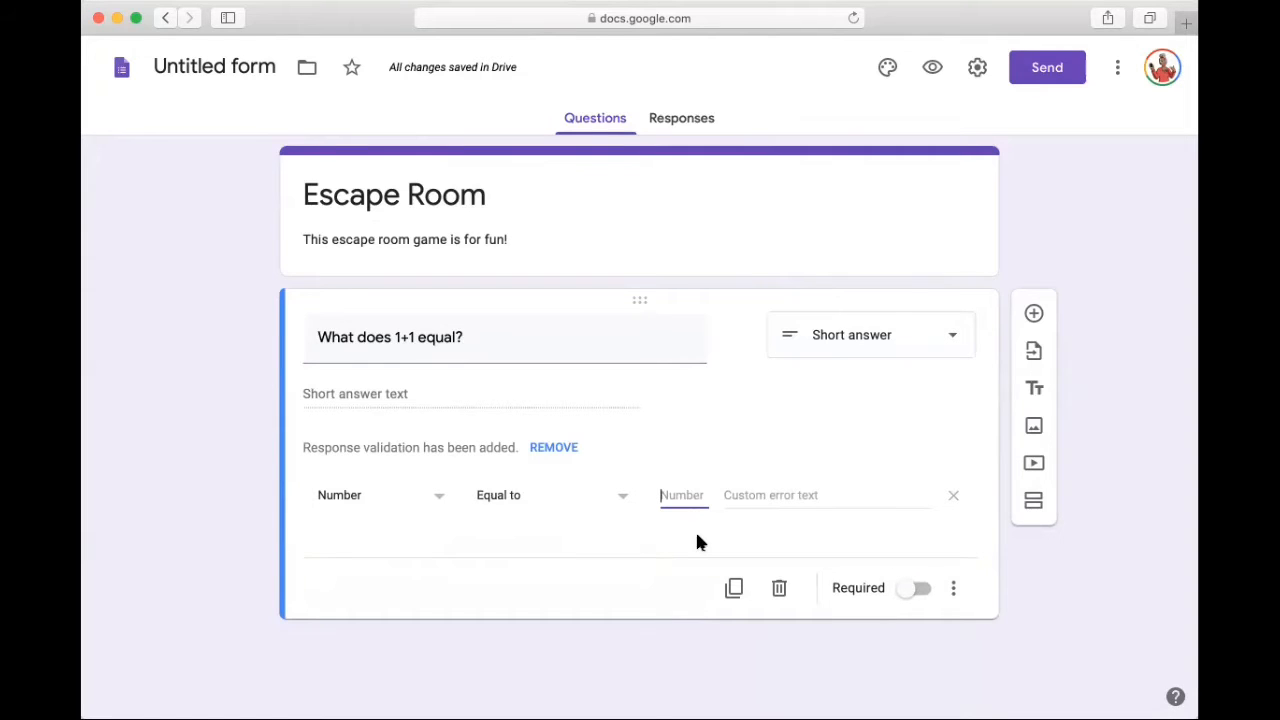
type("2")
left_click(774, 495)
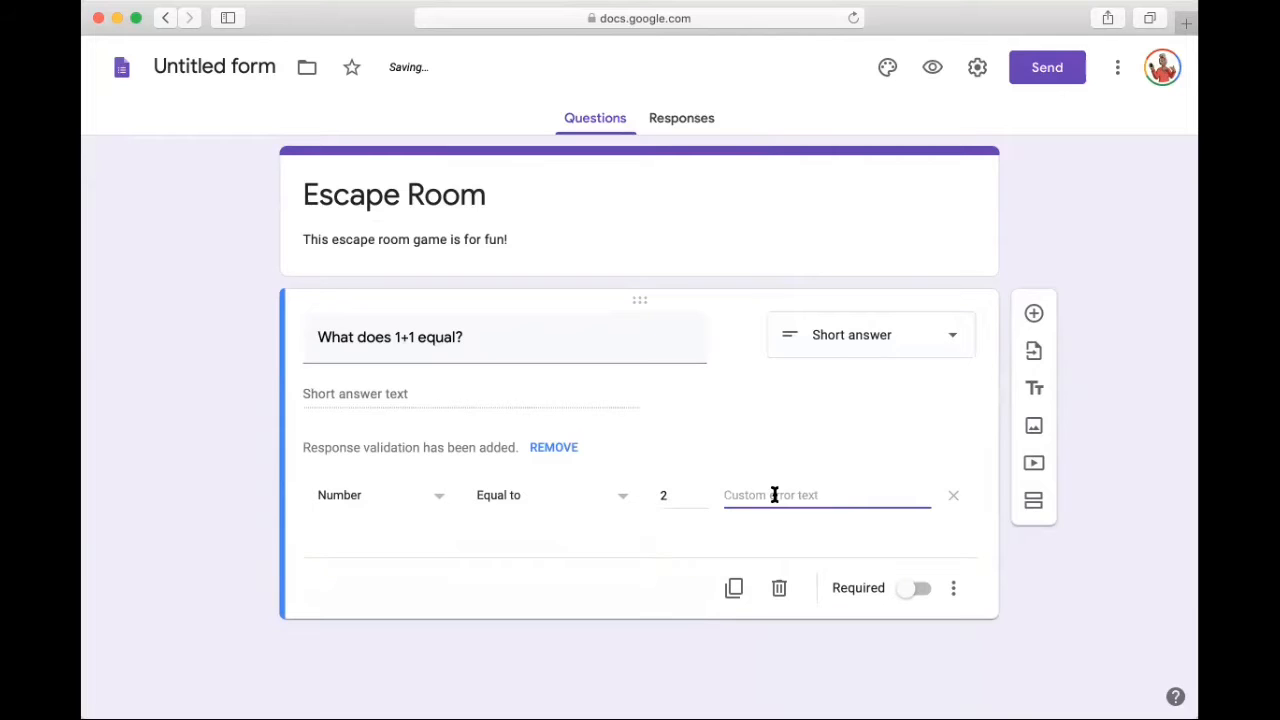
type("Nope!")
left_click(912, 590)
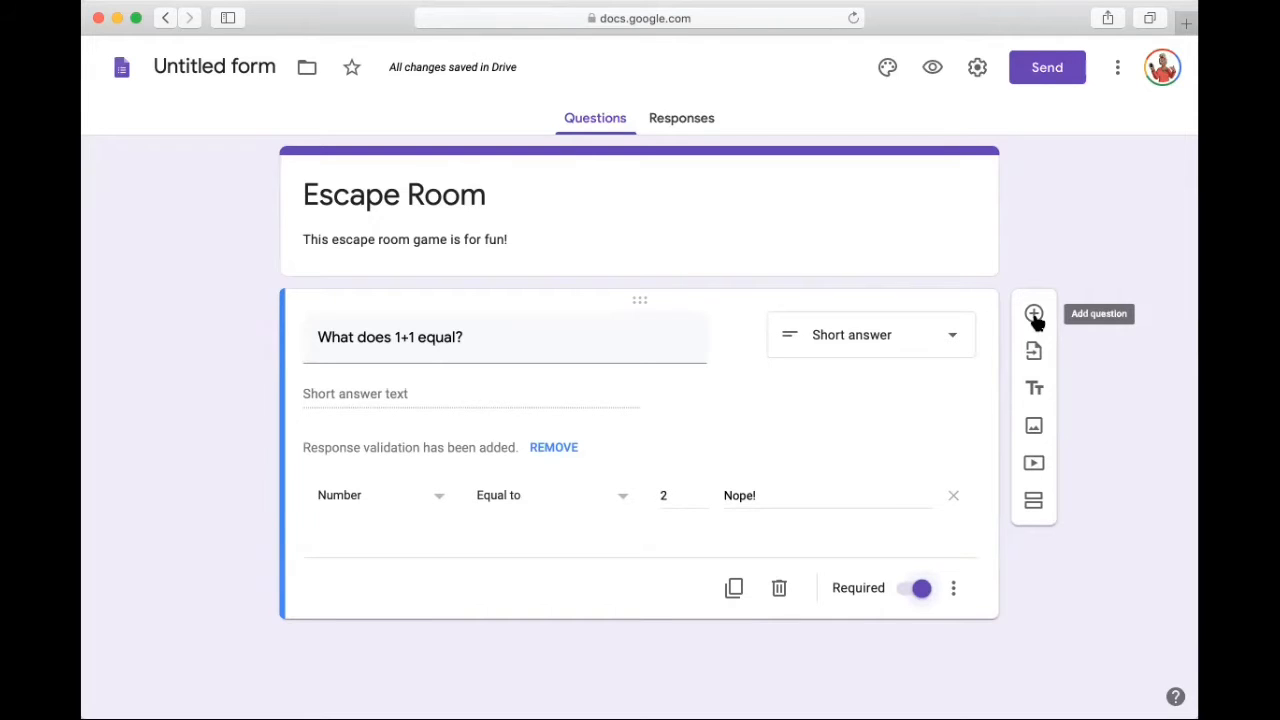
Add a second question, "Which animal goes woof woof?", with the Short answer type.
left_click(1035, 316)
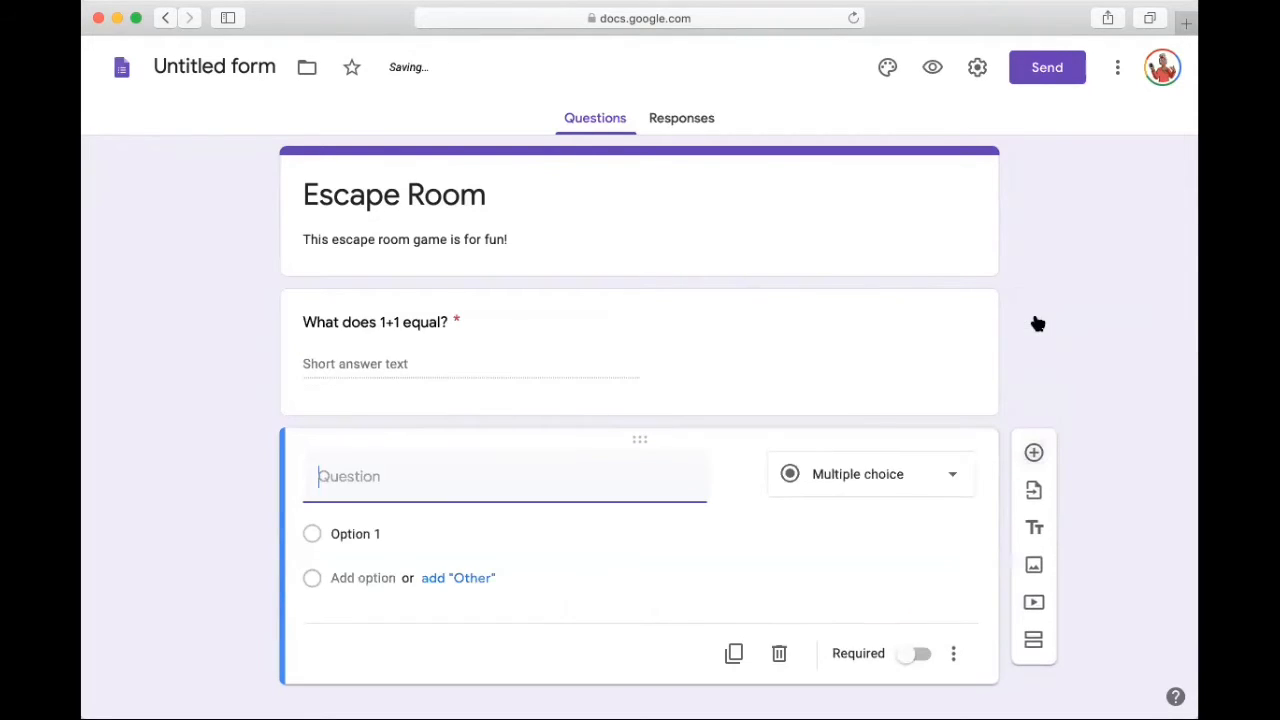
scroll(862, 413, "down", 1)
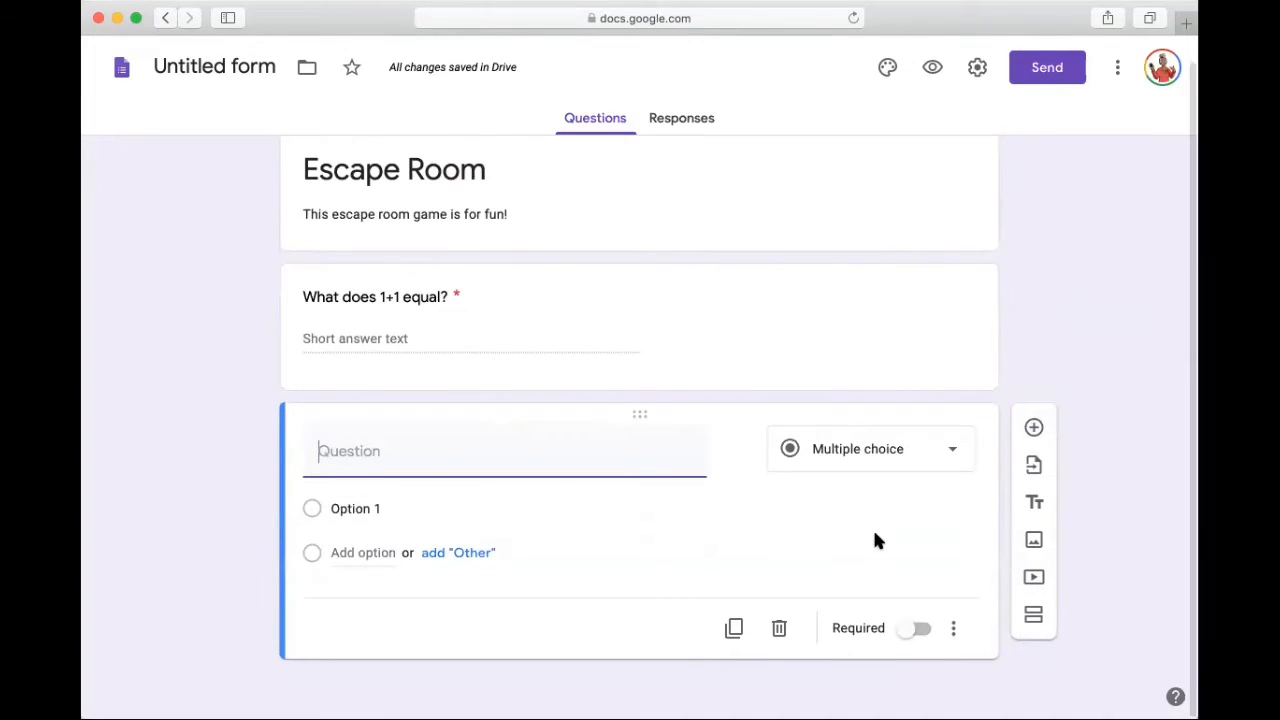
type("Wh")
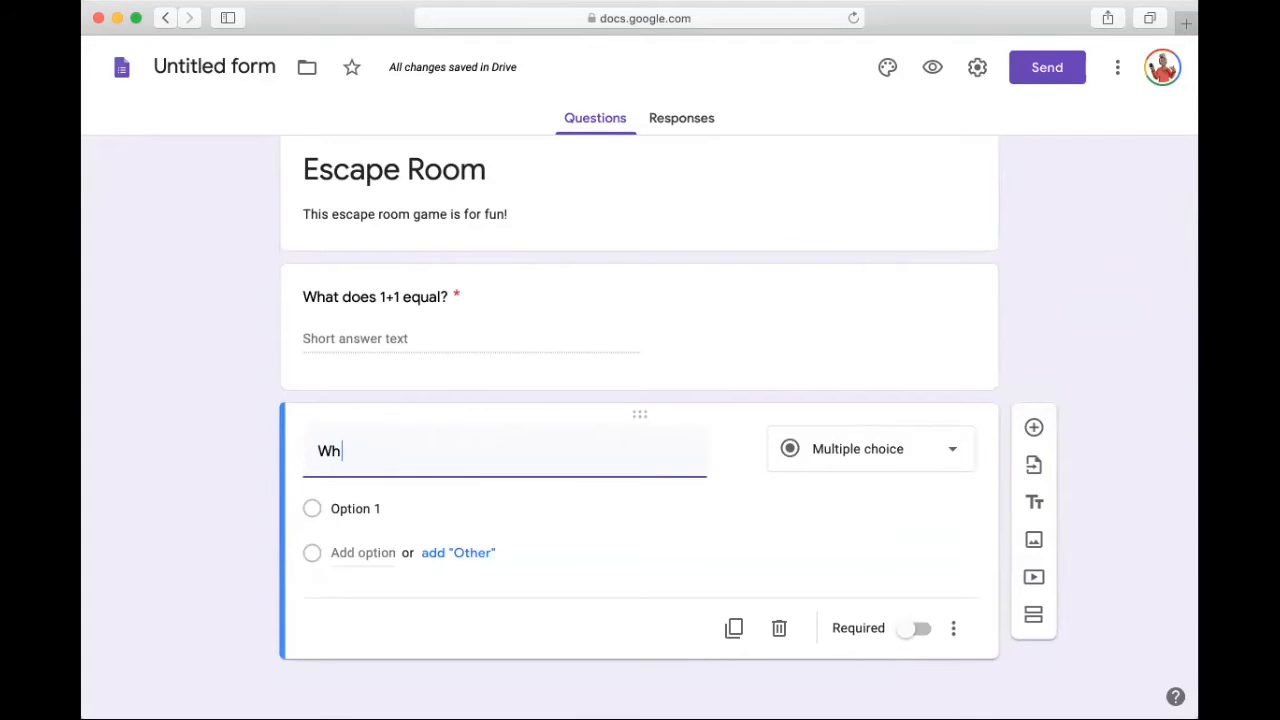
type("ich anima")
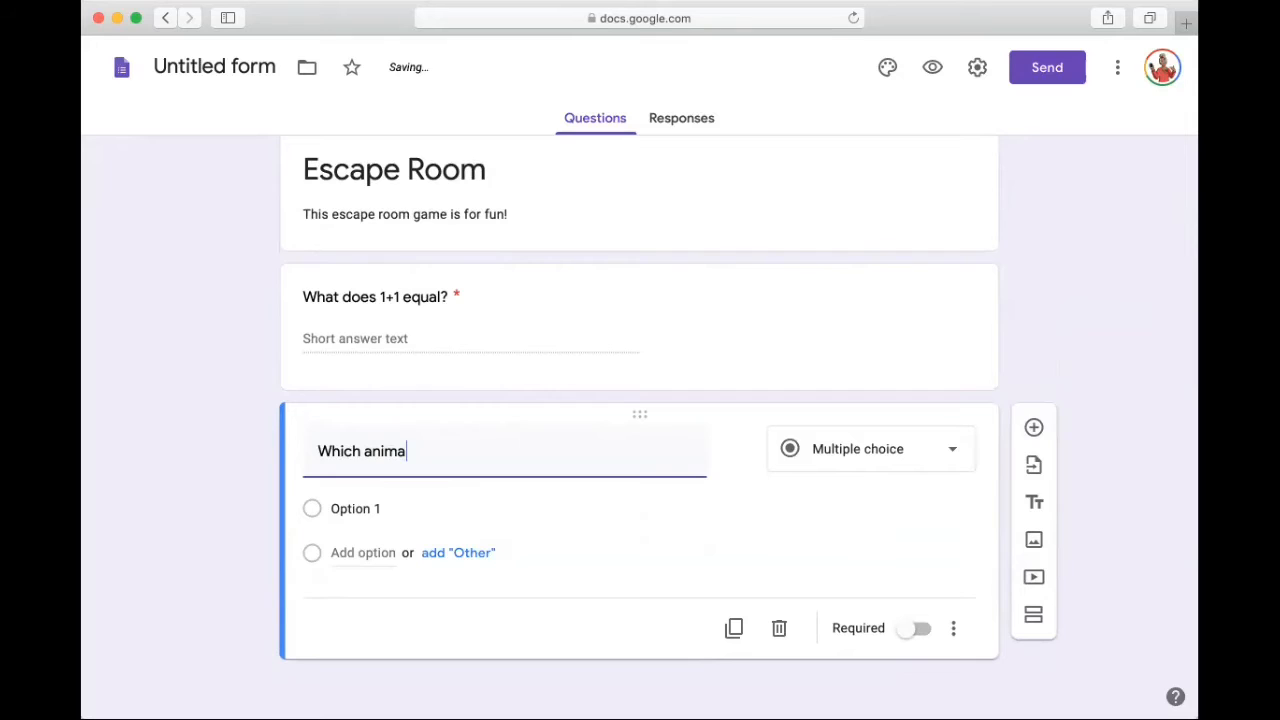
type("l goes woof woof")
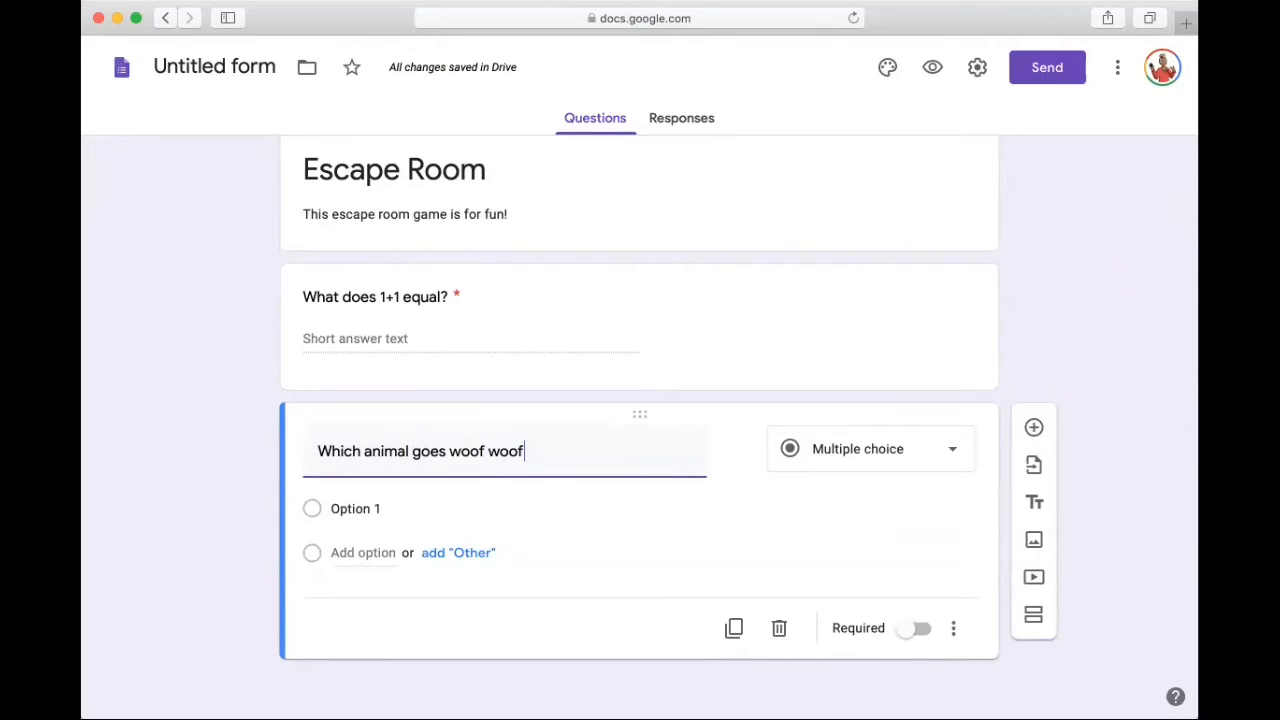
type("?")
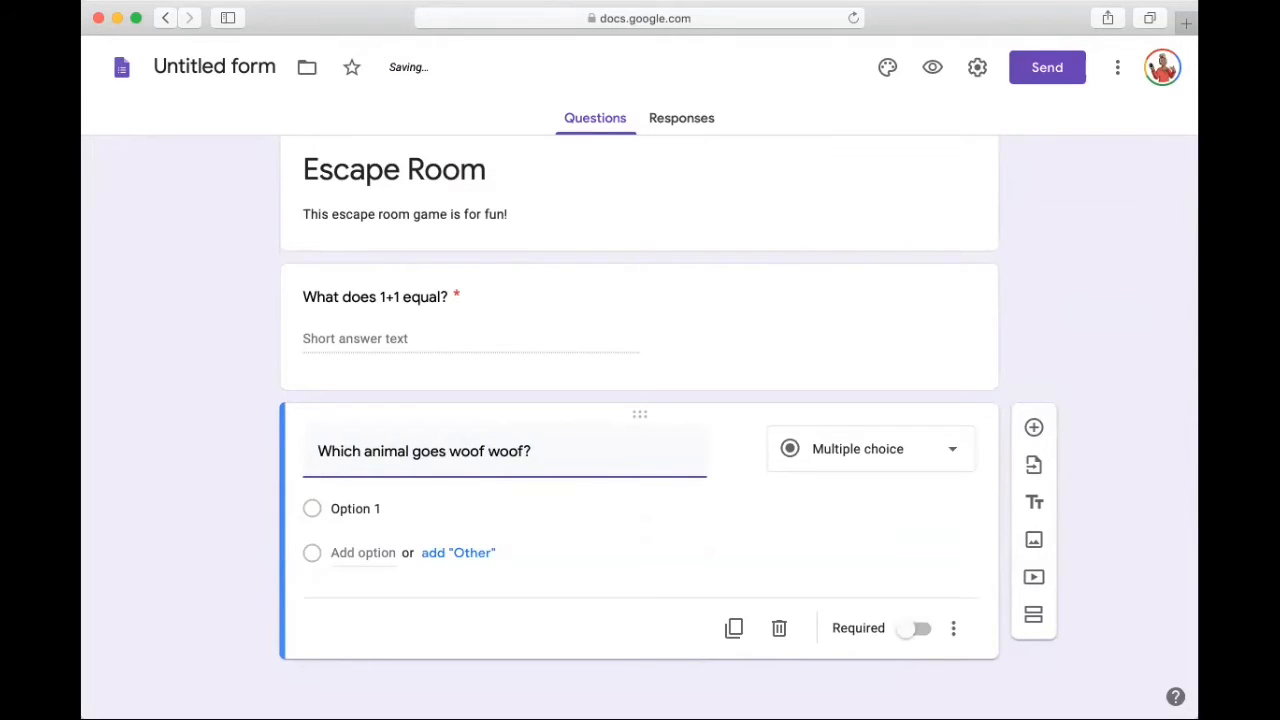
left_click(908, 451)
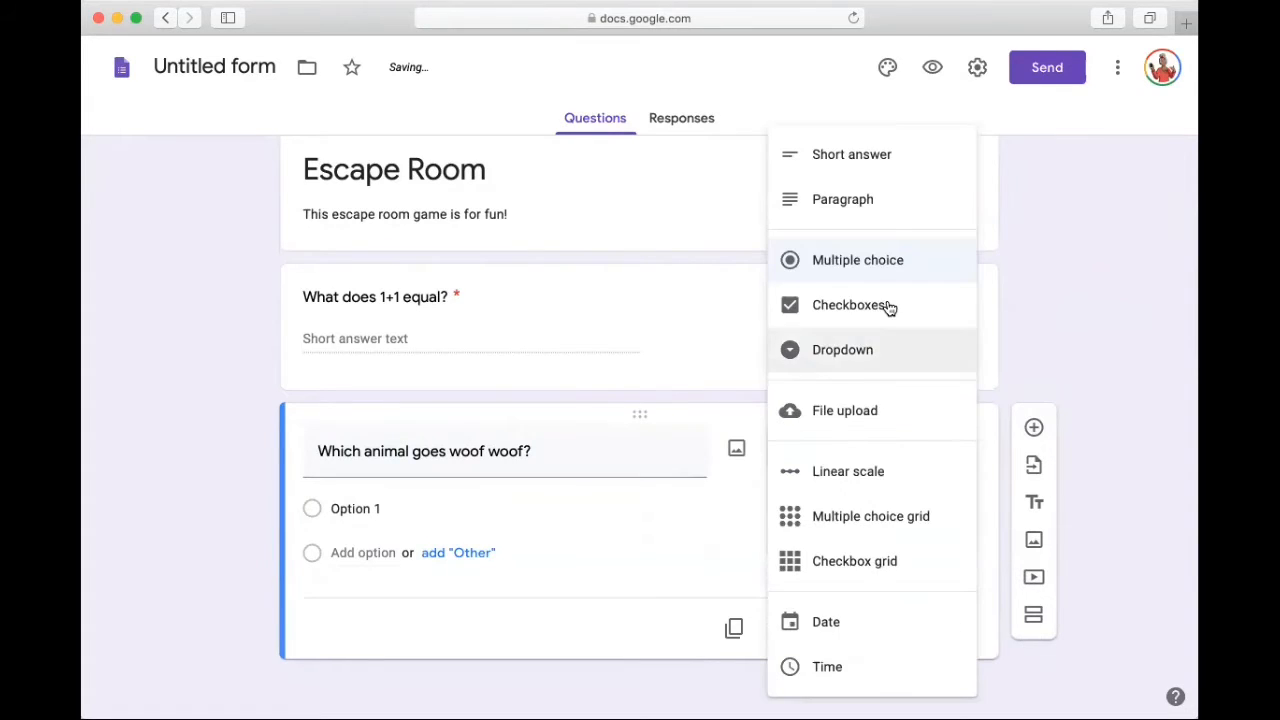
left_click(886, 160)
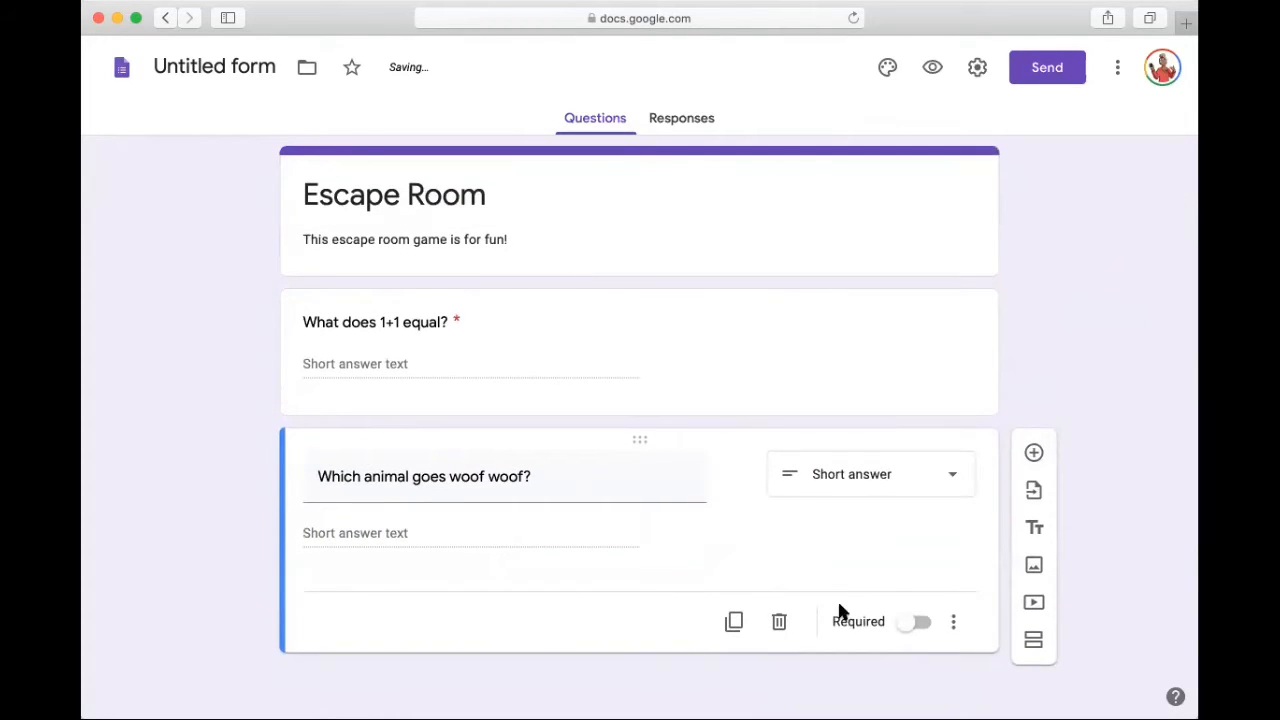
Make the woof woof question required and validate its answer as text containing "dog", with error text "Try again".
left_click(906, 623)
left_click(953, 625)
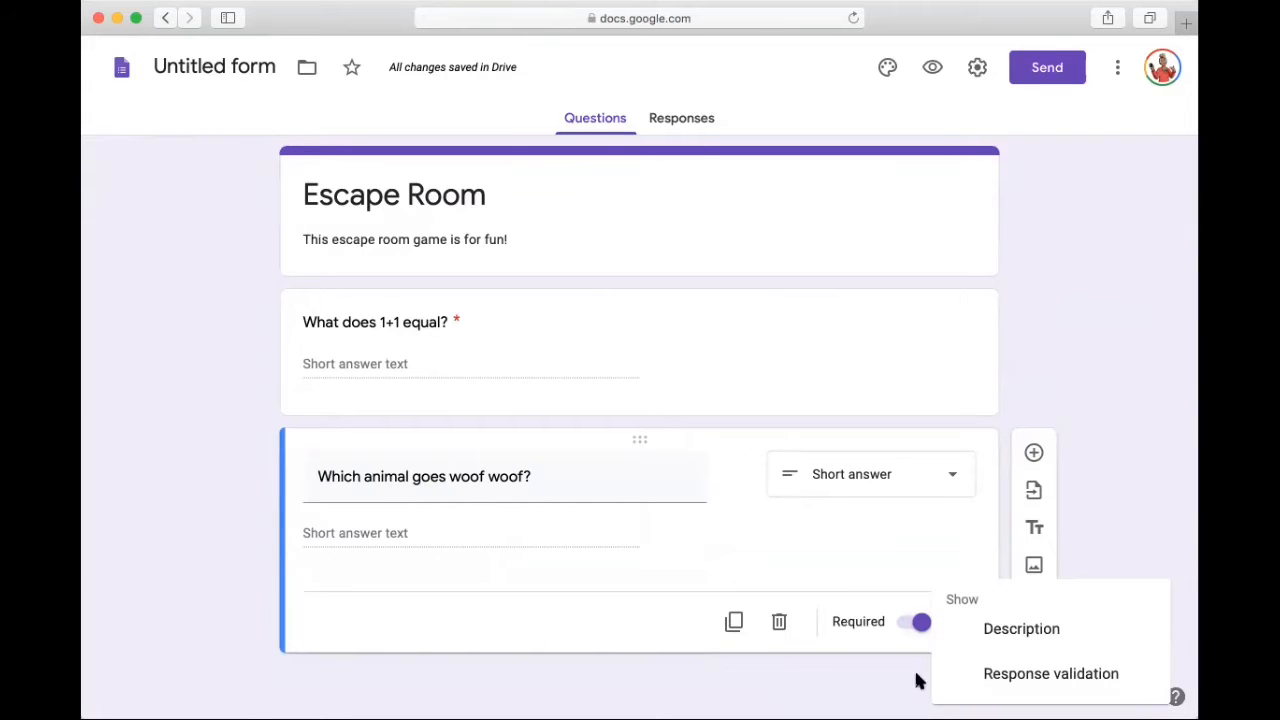
left_click(984, 676)
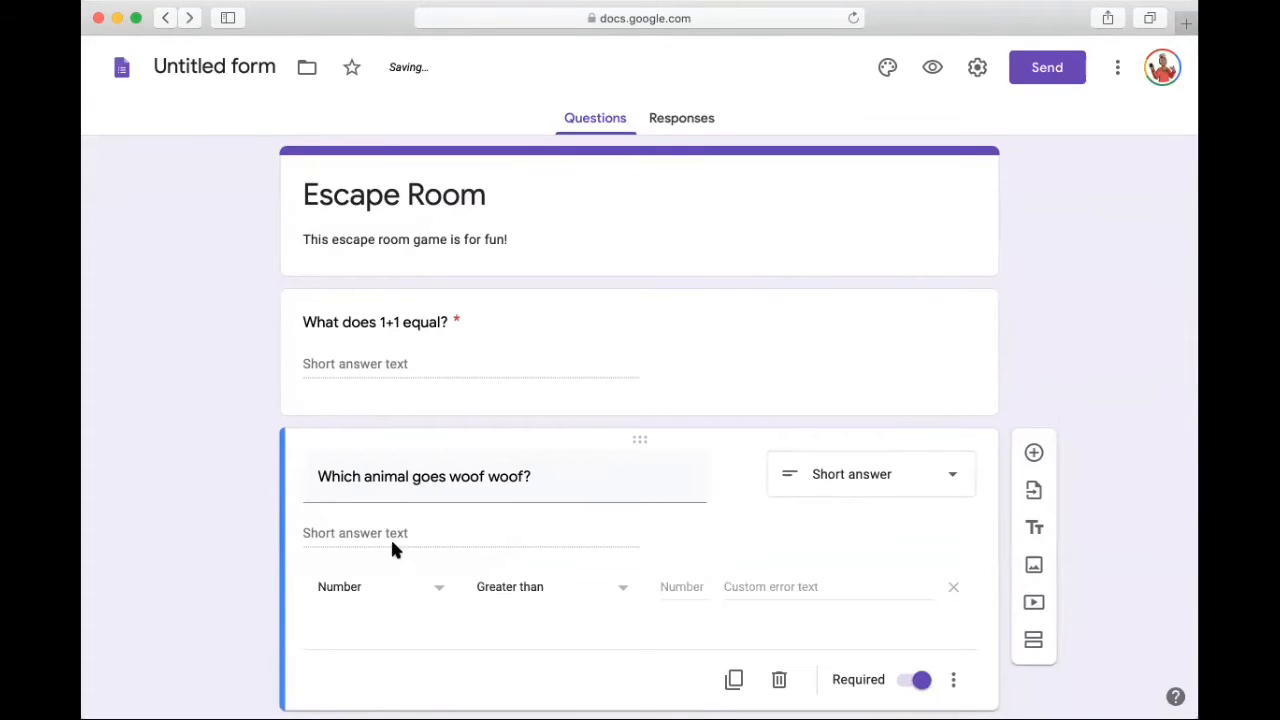
left_click(362, 592)
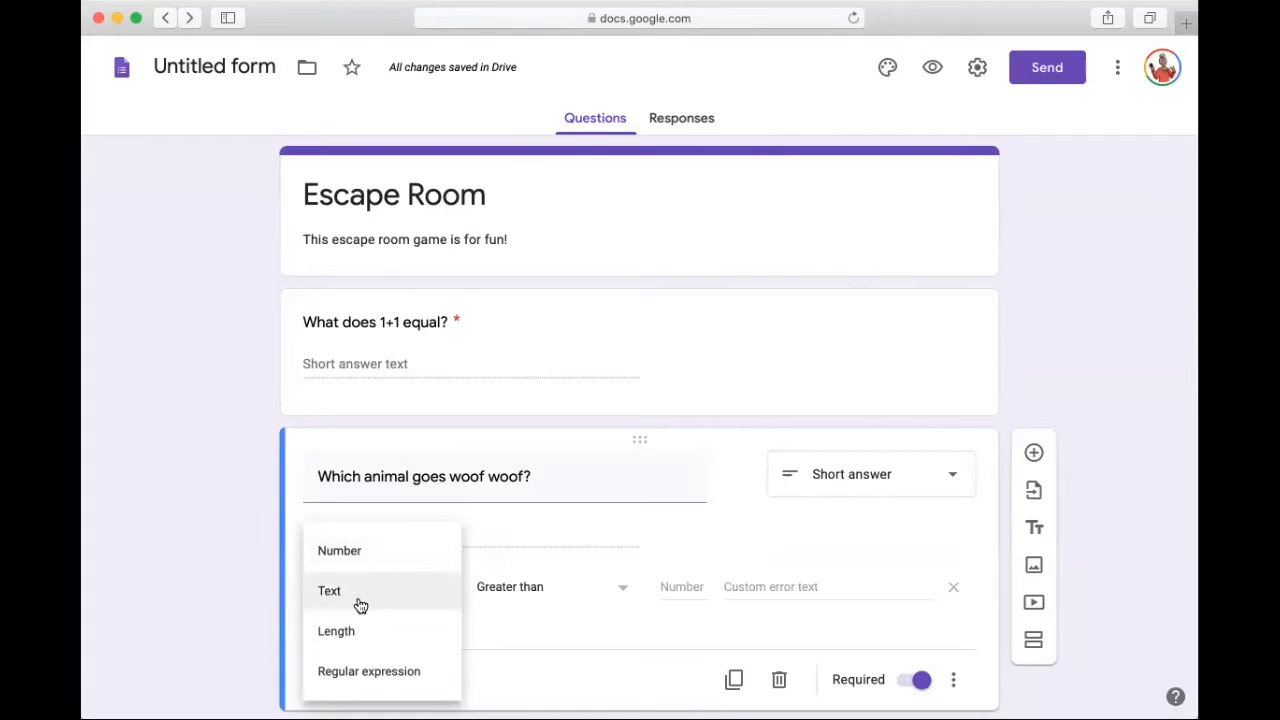
left_click(361, 606)
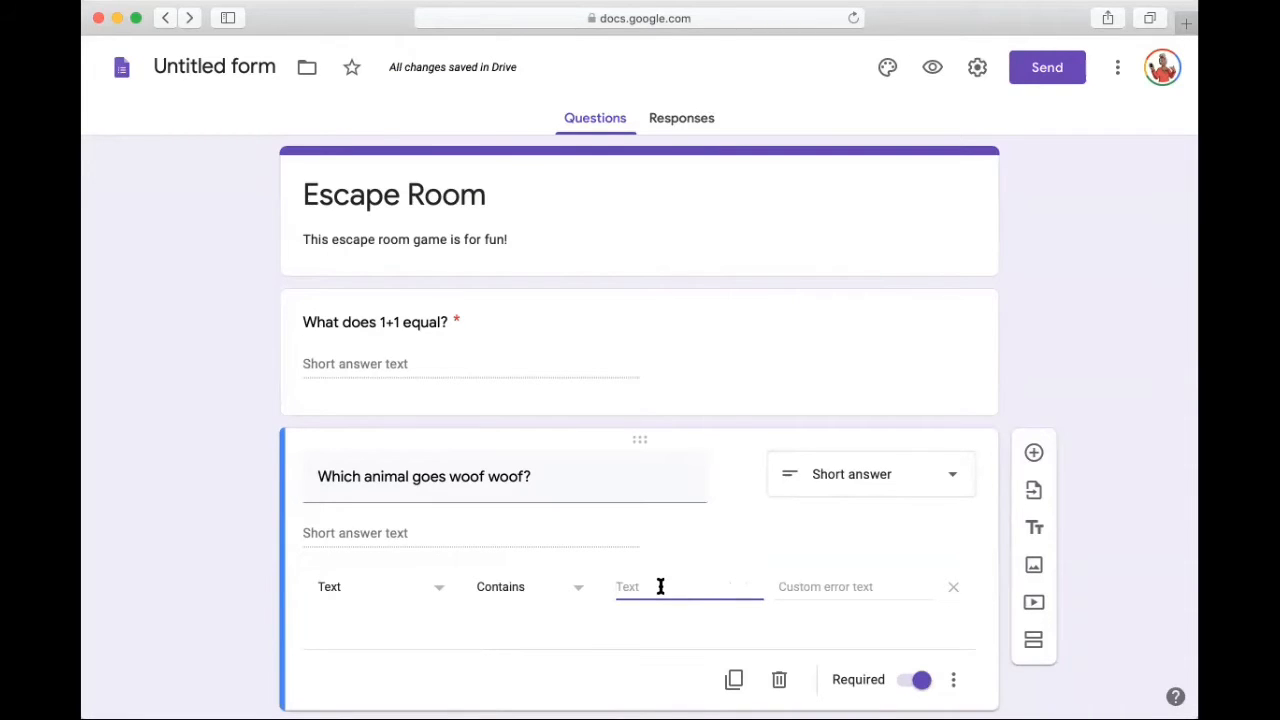
type("dog")
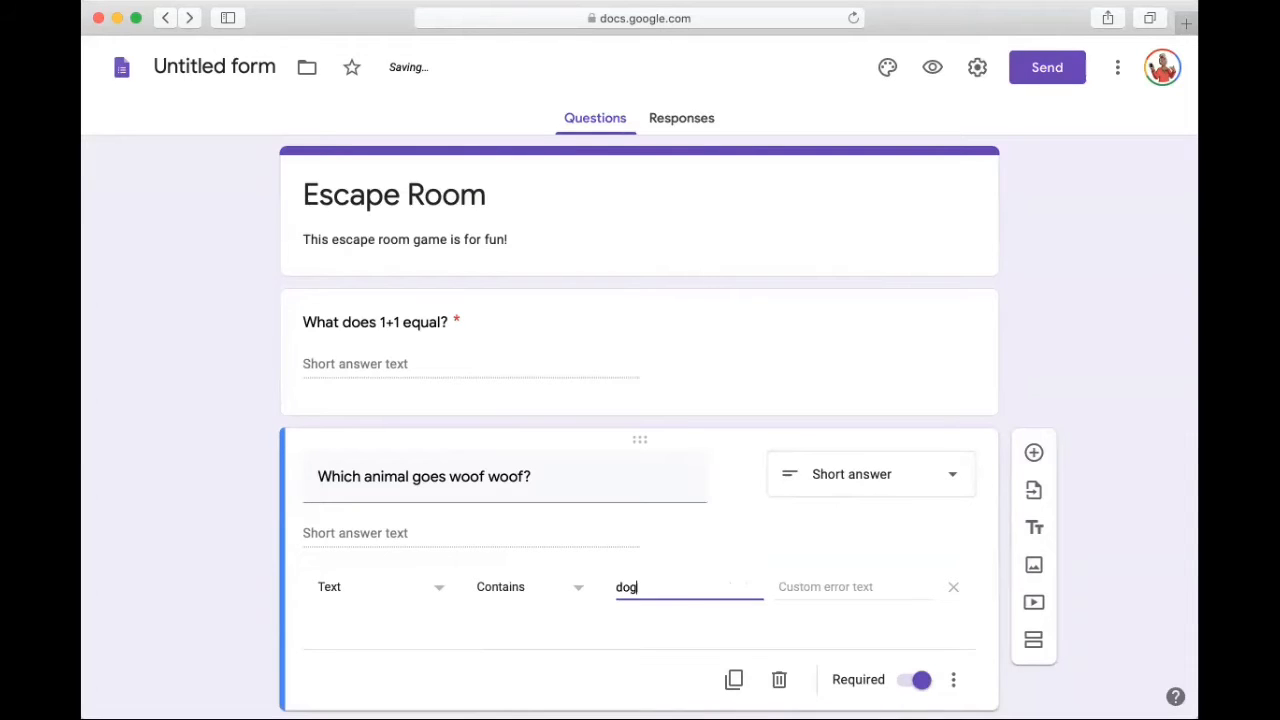
left_click(806, 597)
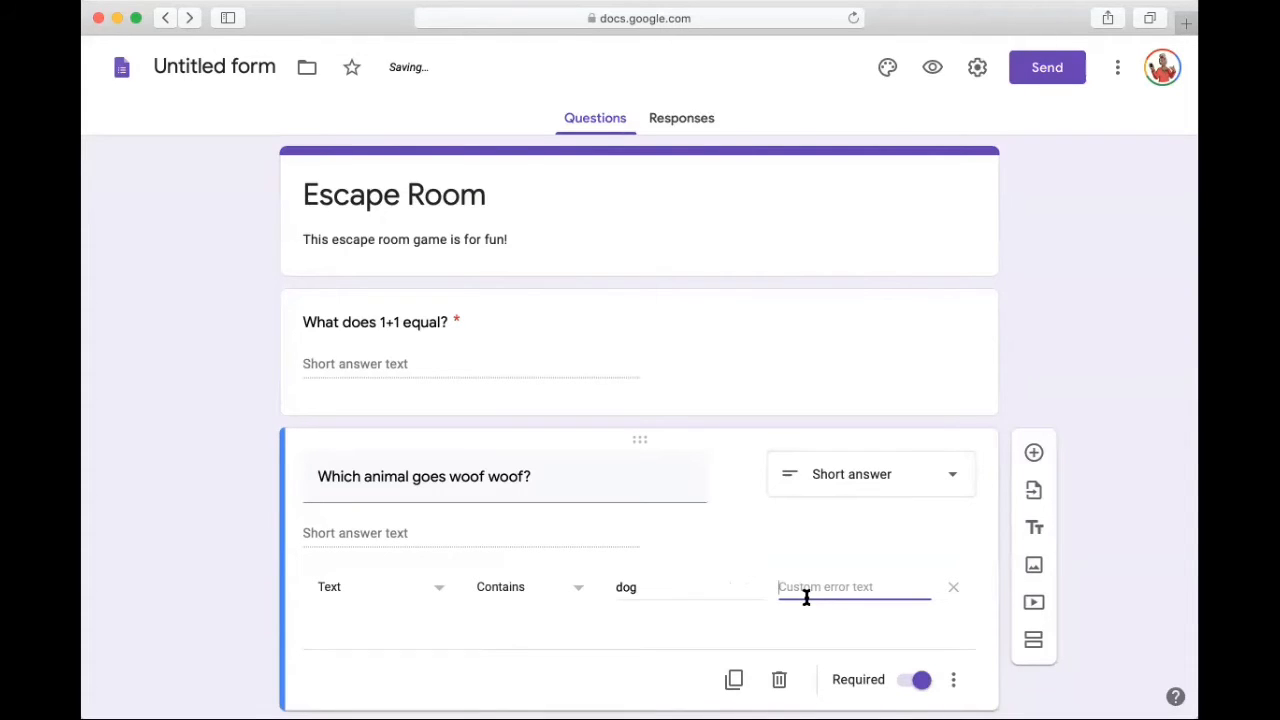
type("Try aga")
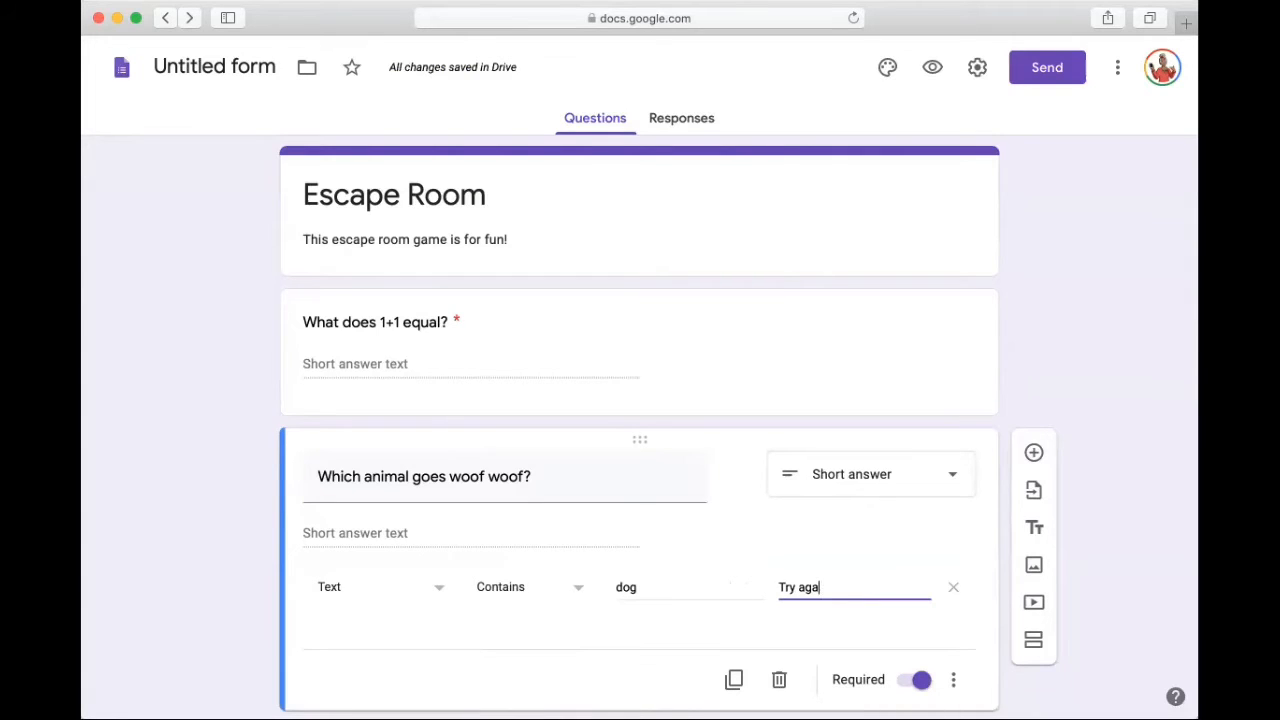
type("in")
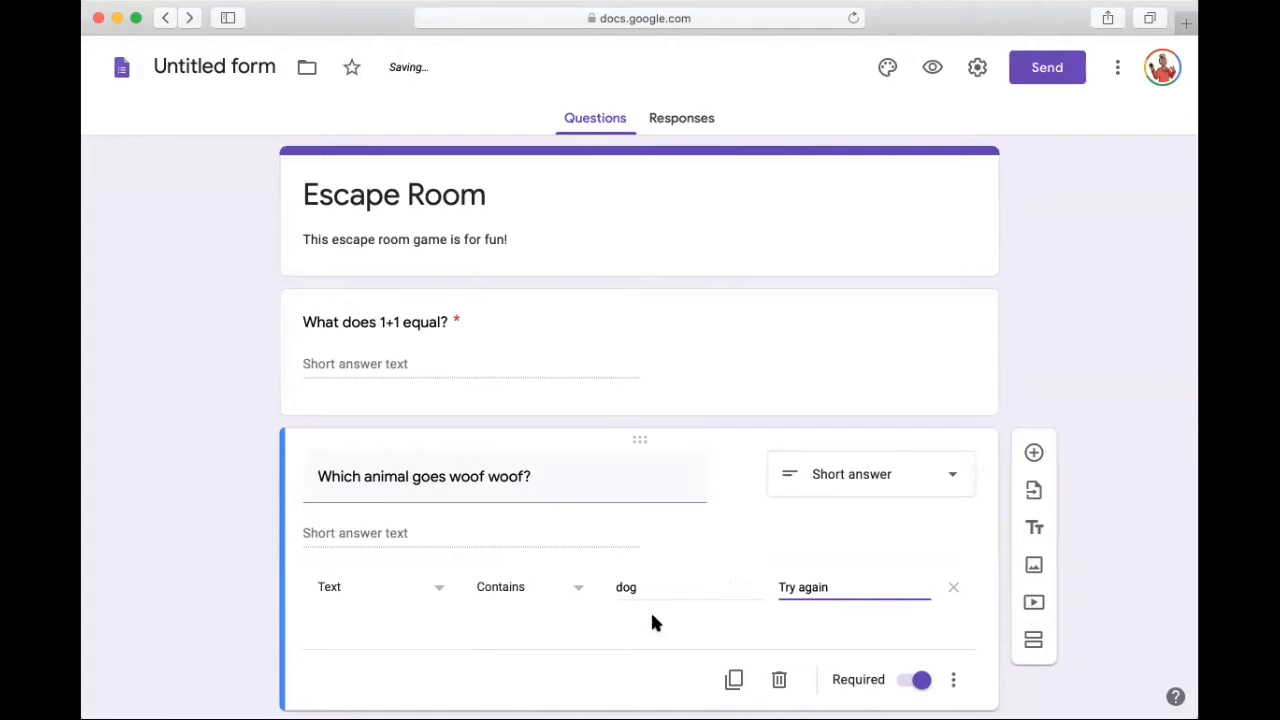
left_click(1104, 343)
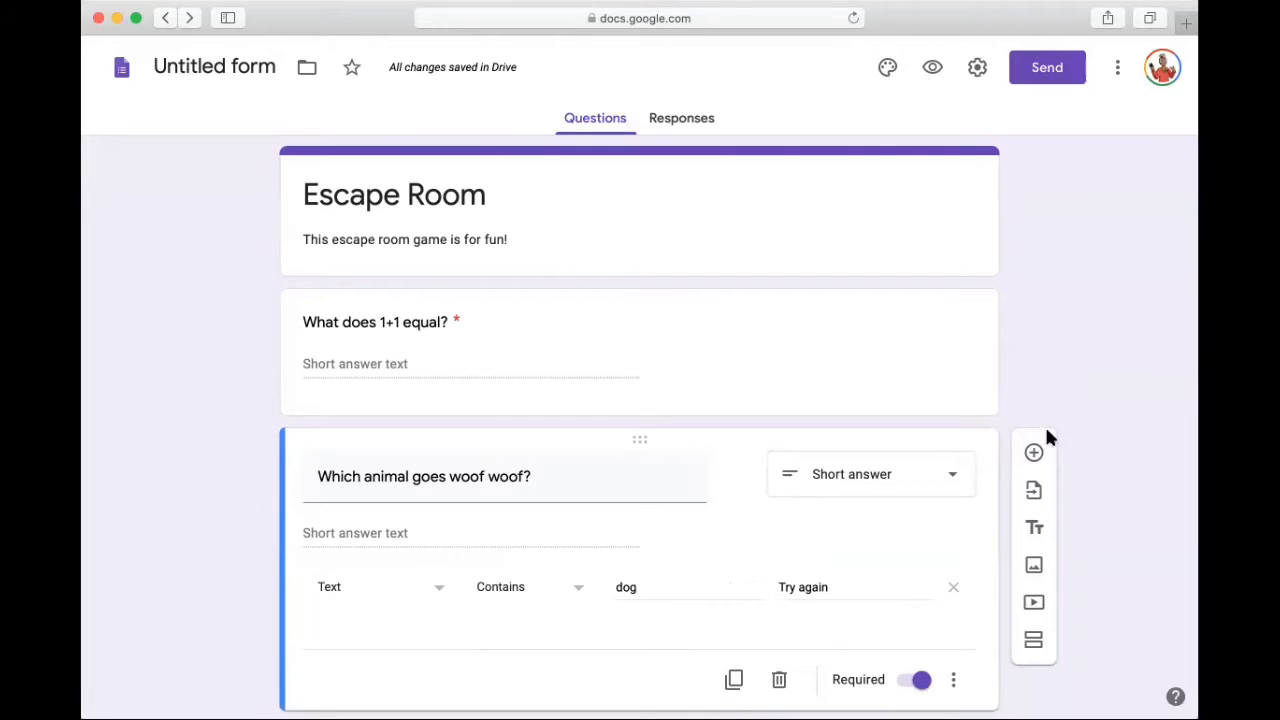
Add a third question with the text "What color is this?".
left_click(1034, 455)
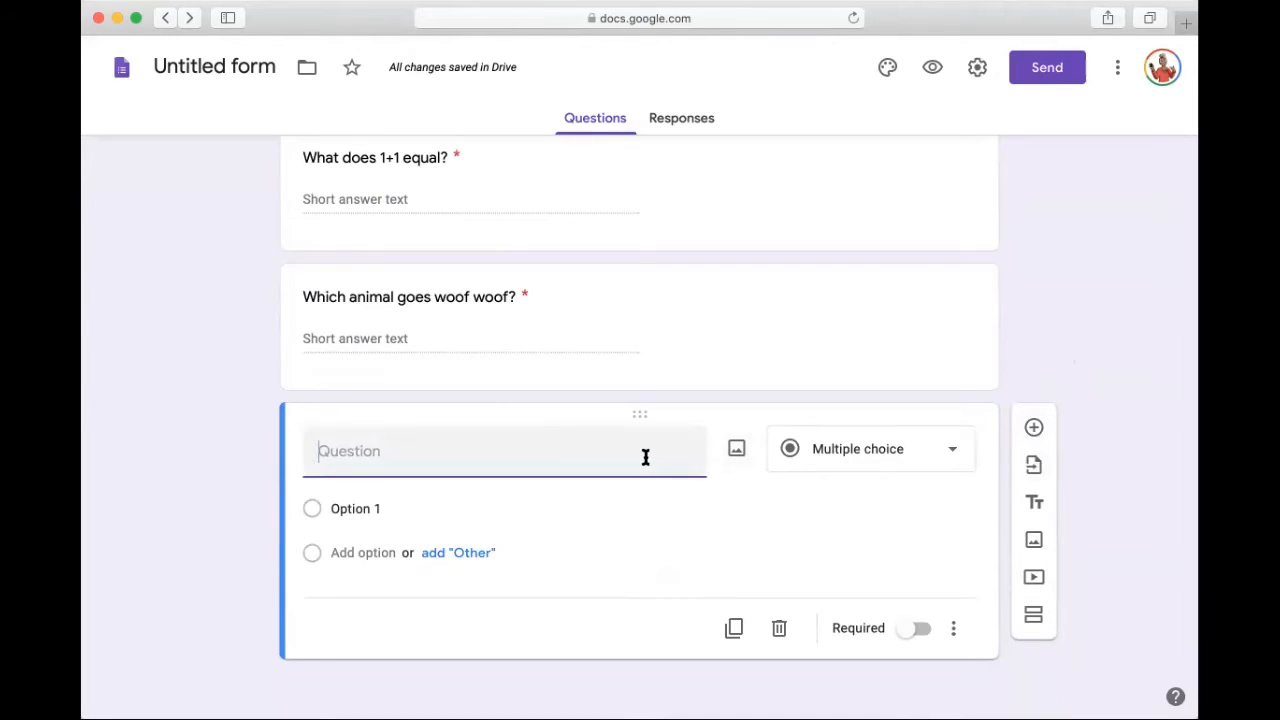
type("What color")
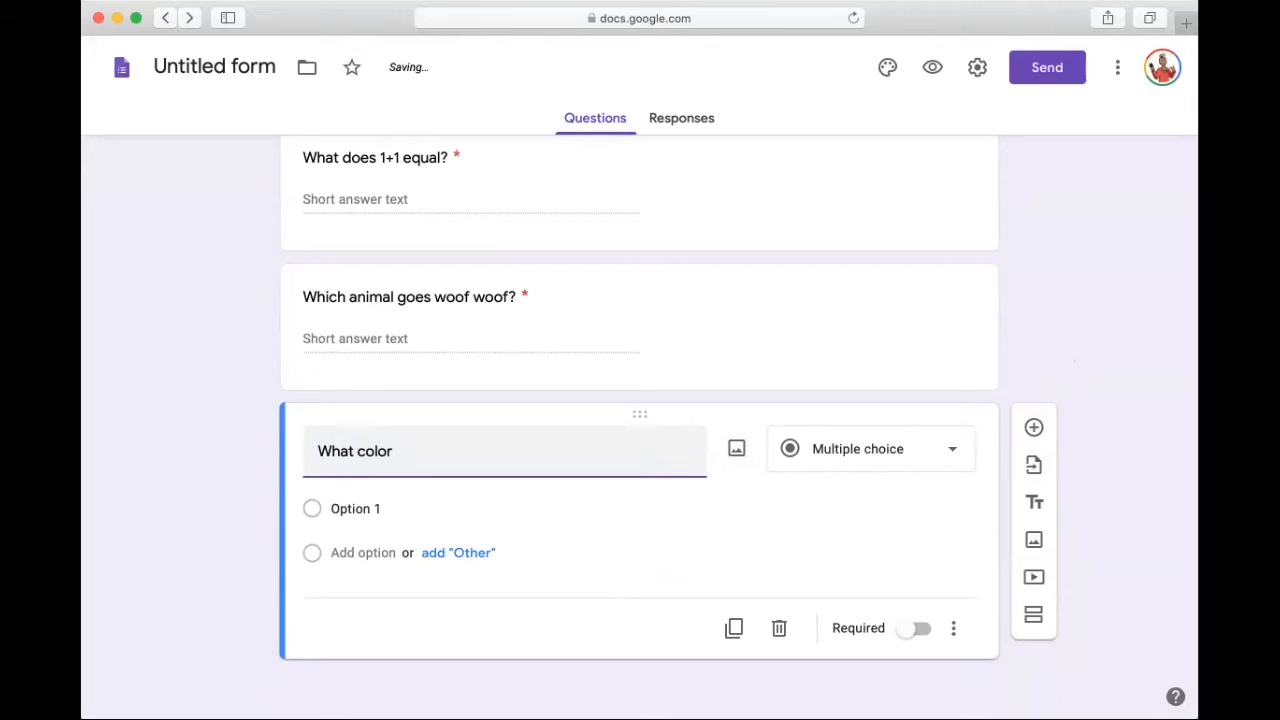
type(" is this?")
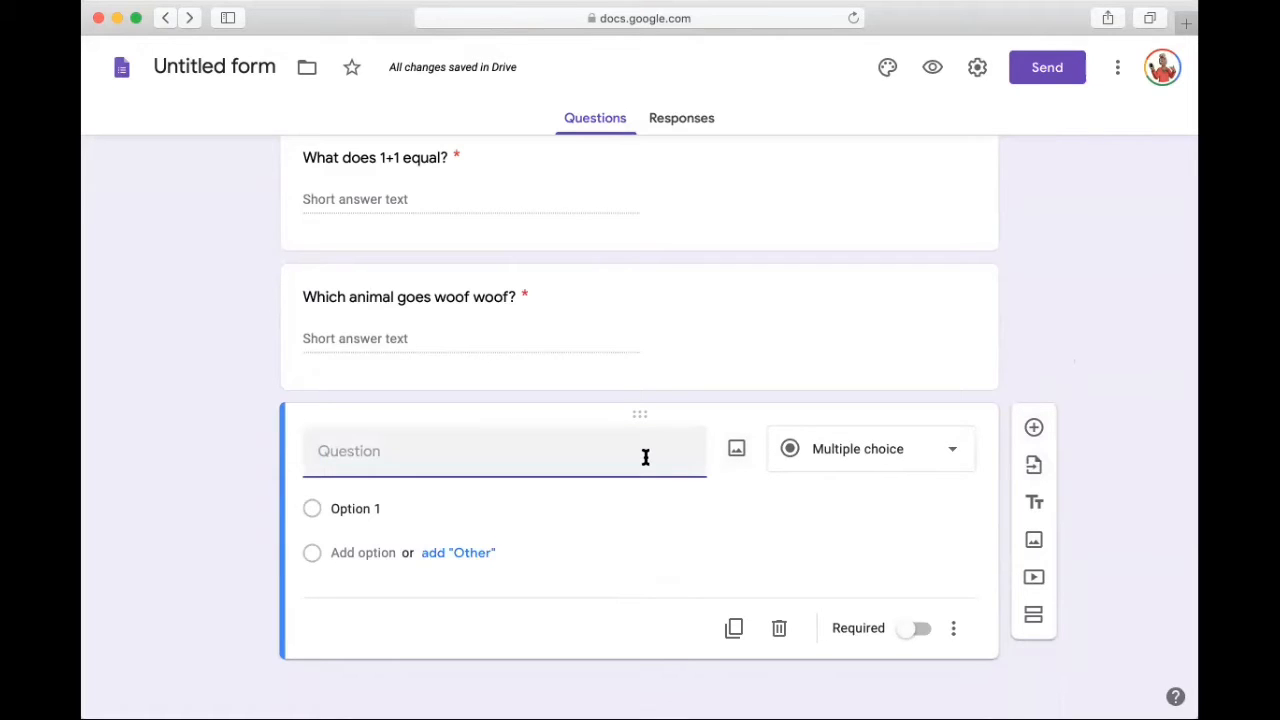
type("What color is this?")
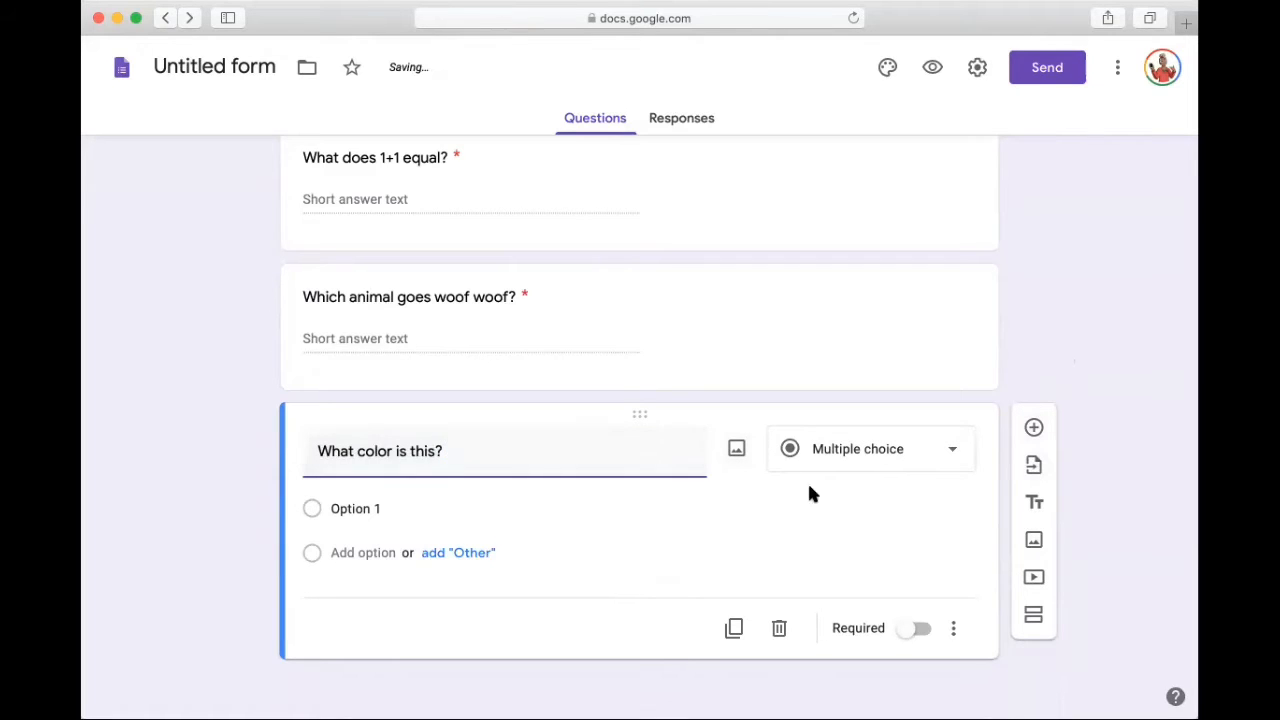
Search Google images for "red balloon" and insert the plain round red balloon with a white highlight into the color question.
left_click(737, 451)
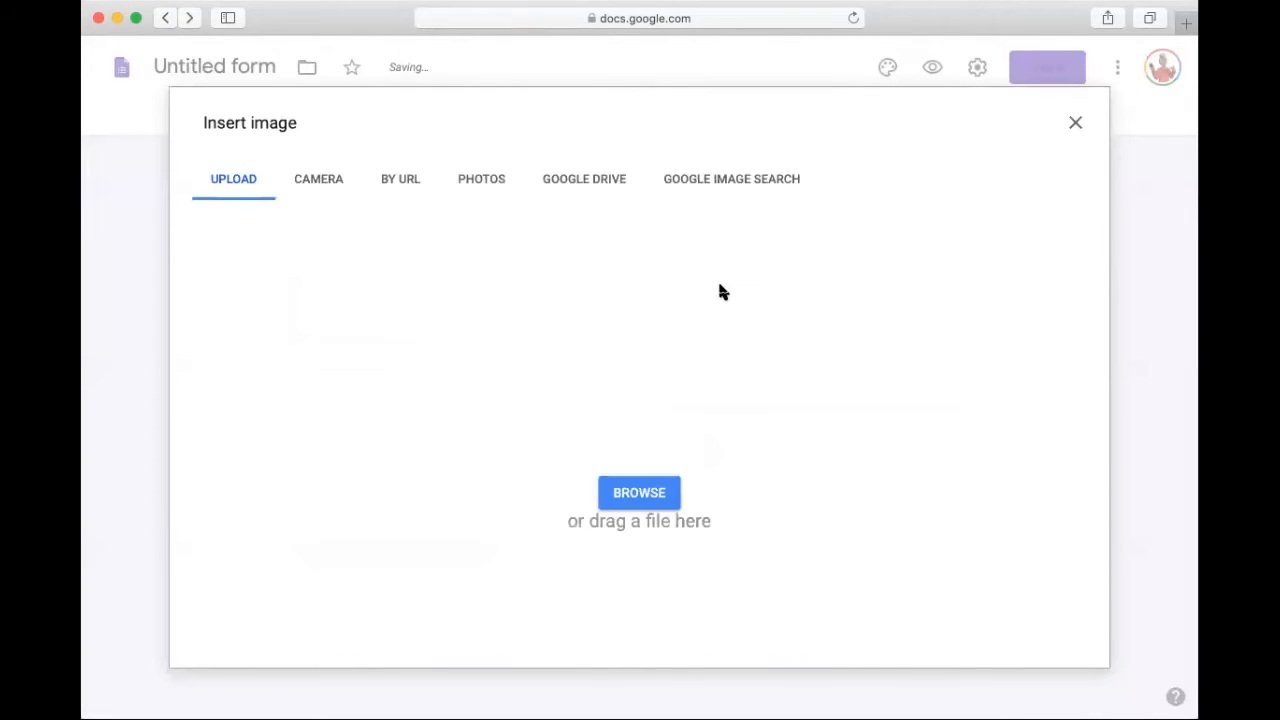
left_click(733, 190)
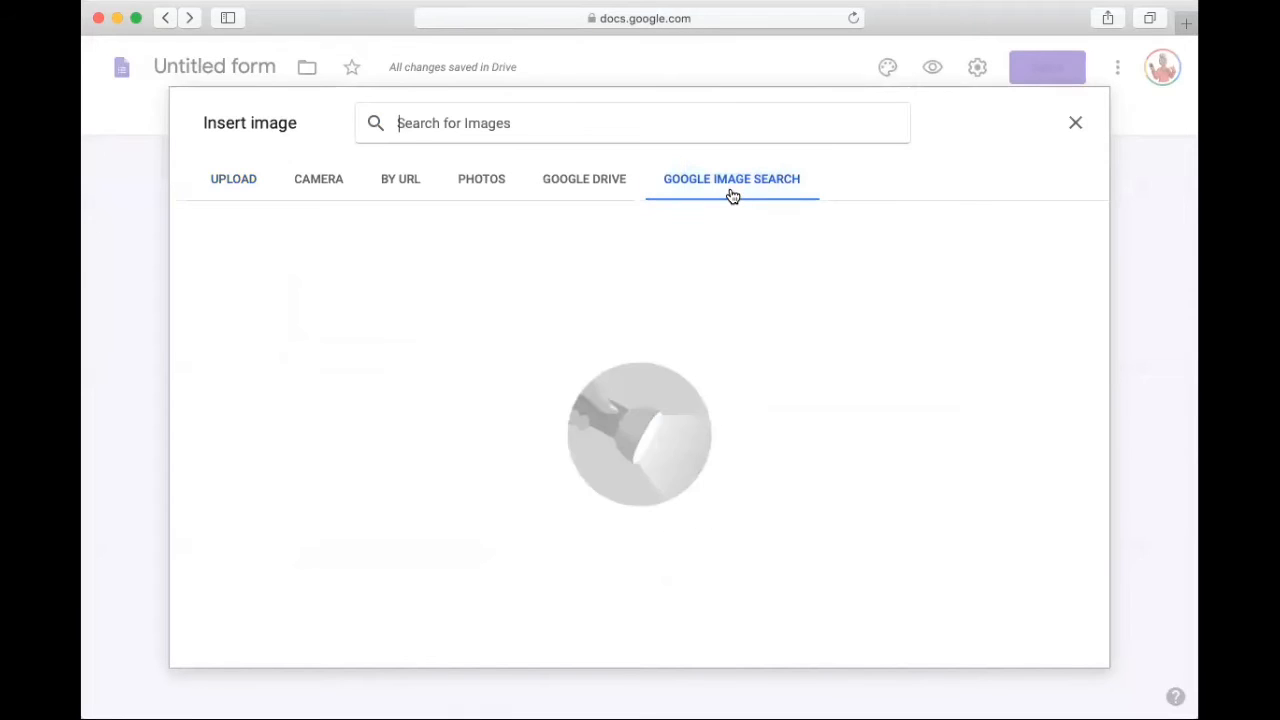
type("red")
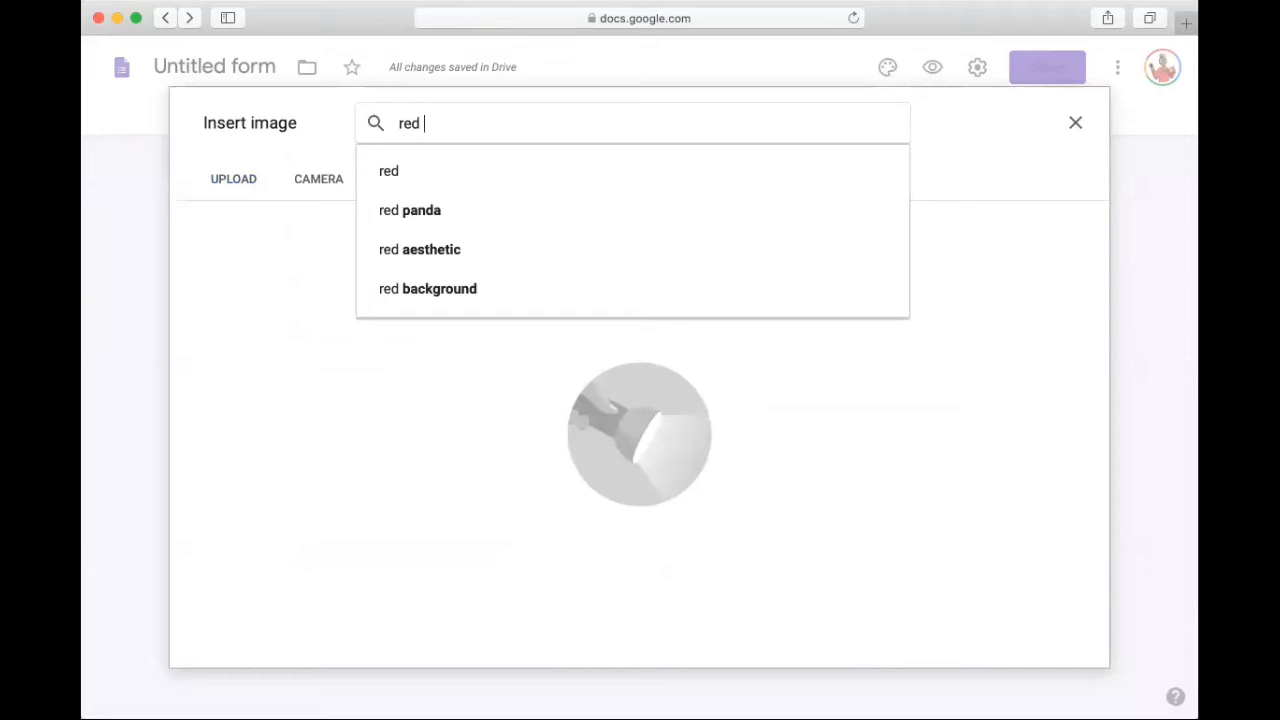
type(" baloon")
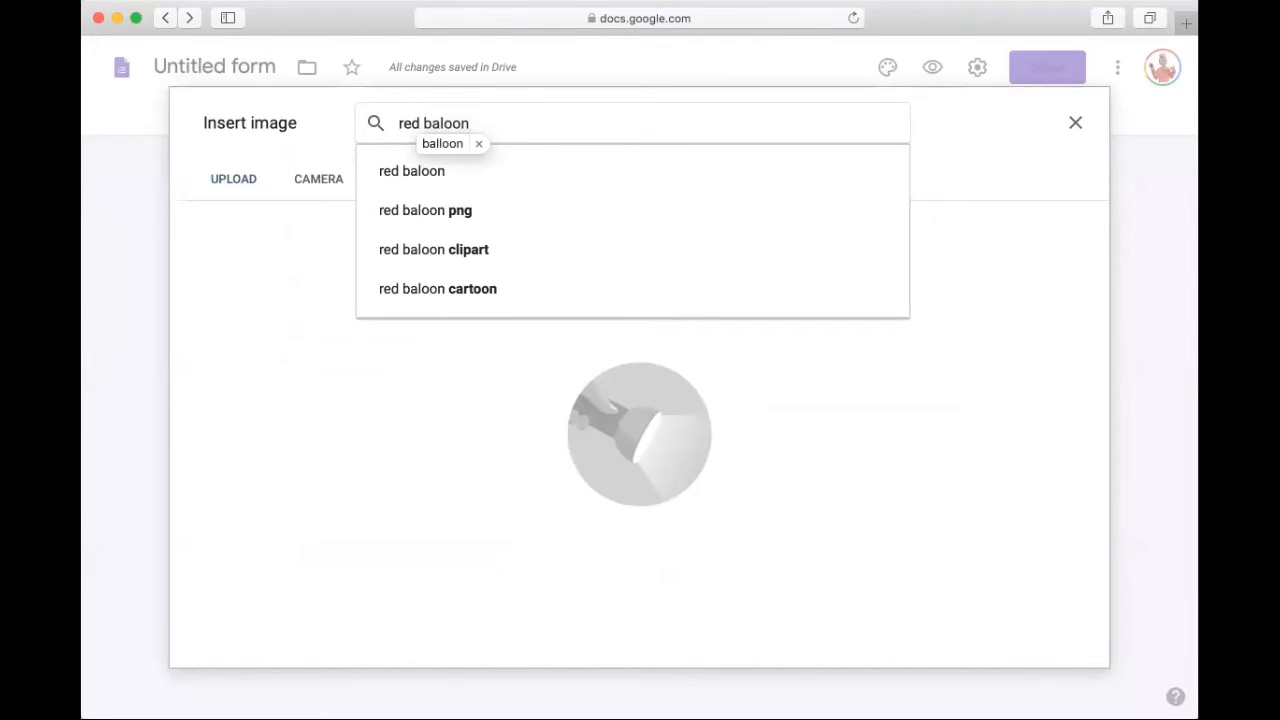
key("BackSpace")
key("BackSpace")
key("BackSpace")
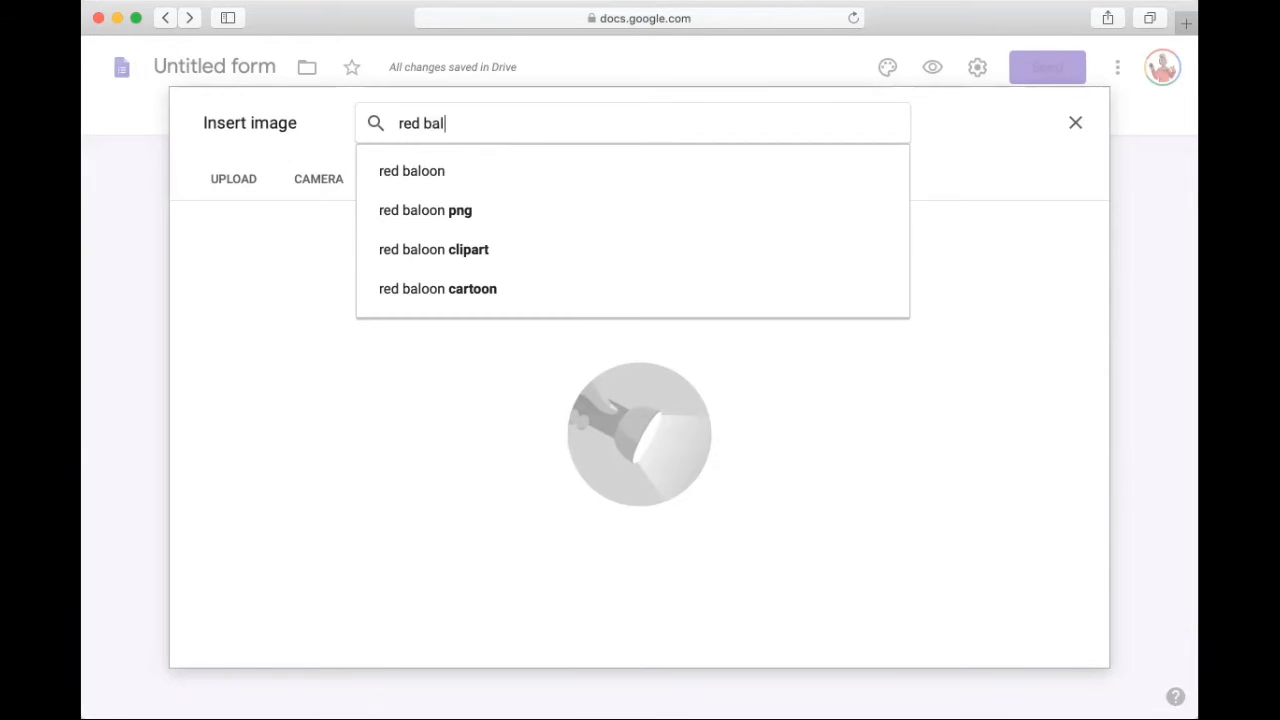
type("loon")
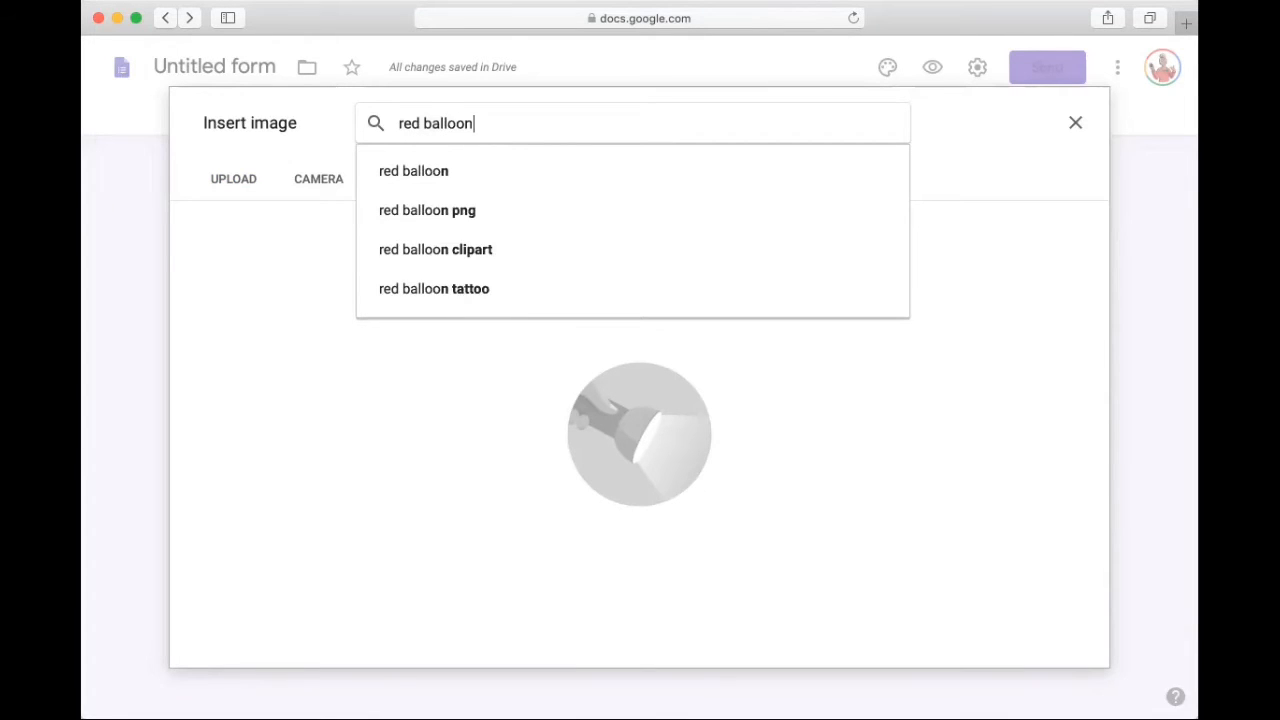
key("Return")
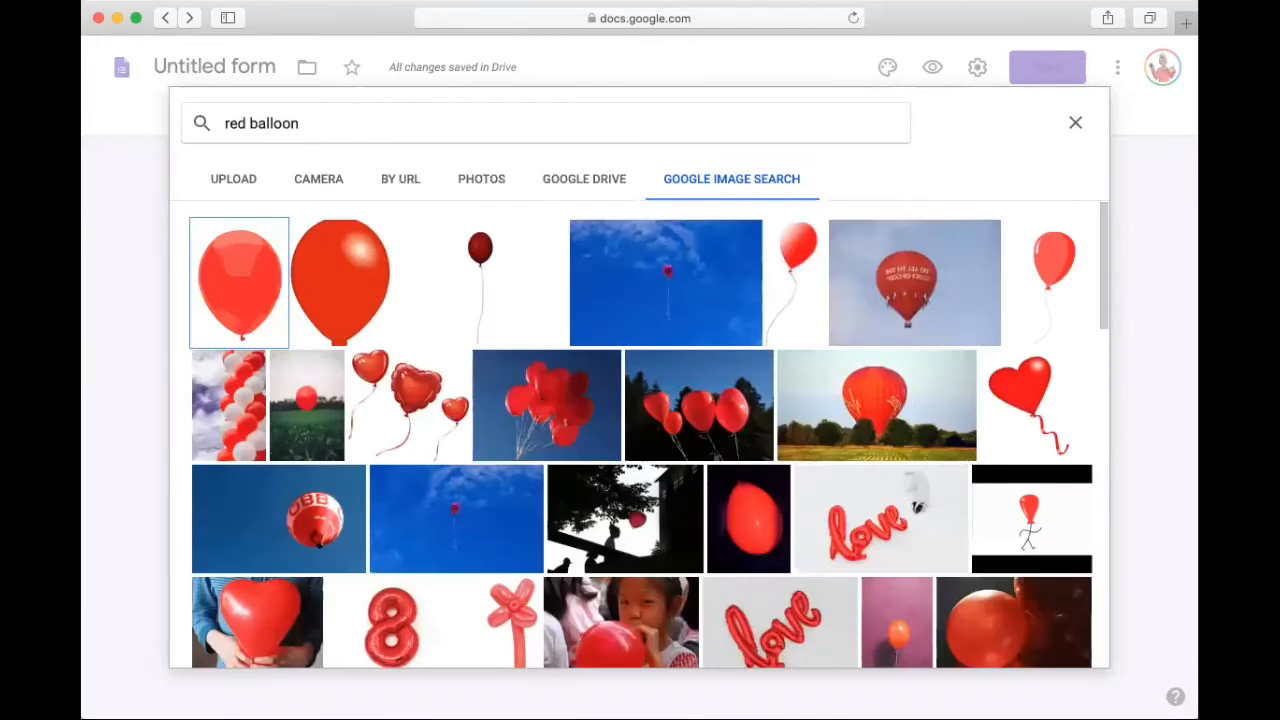
left_click(347, 289)
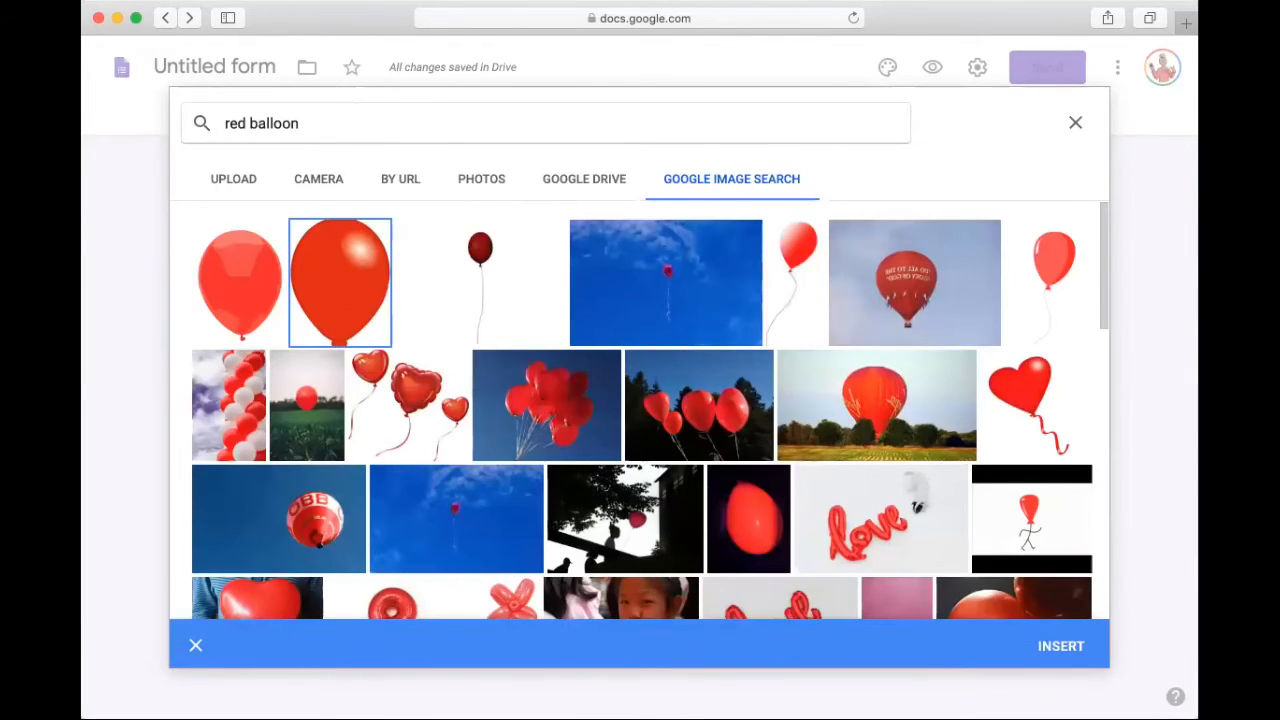
left_click(1068, 646)
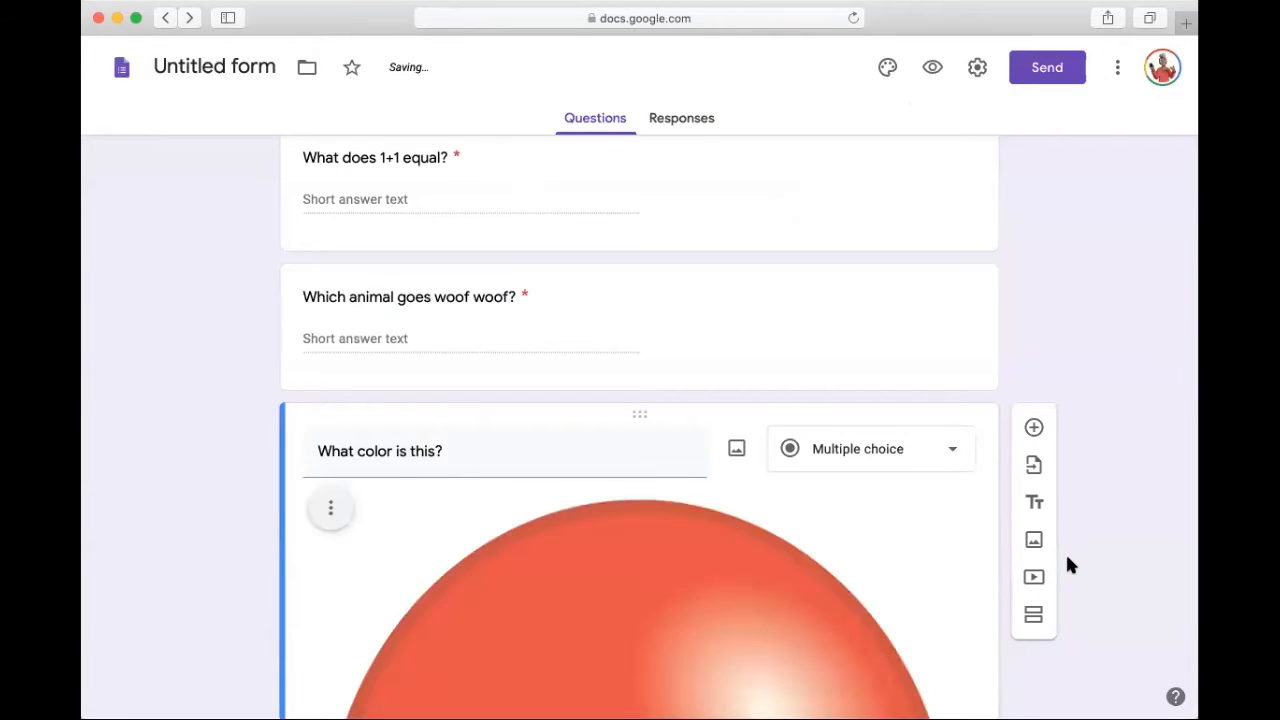
Shrink the balloon image proportionally to about a third of its inserted width.
scroll(866, 586, "down", 5)
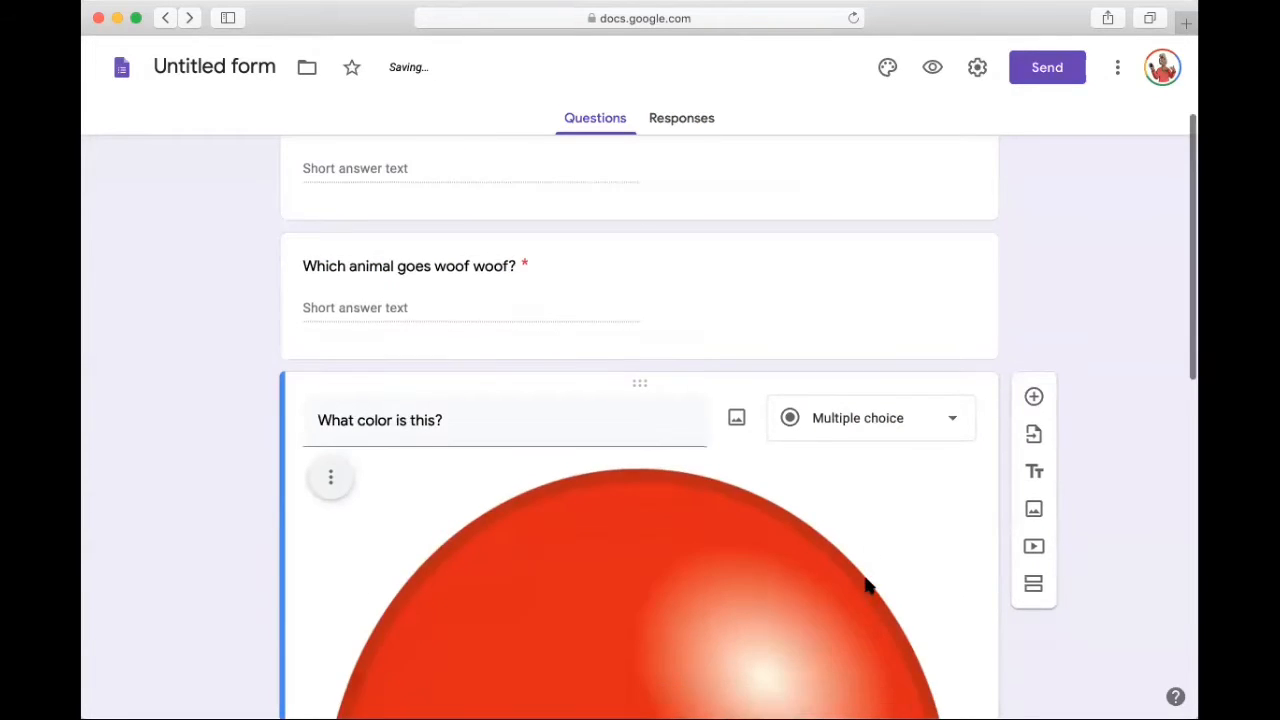
scroll(866, 586, "up", 1)
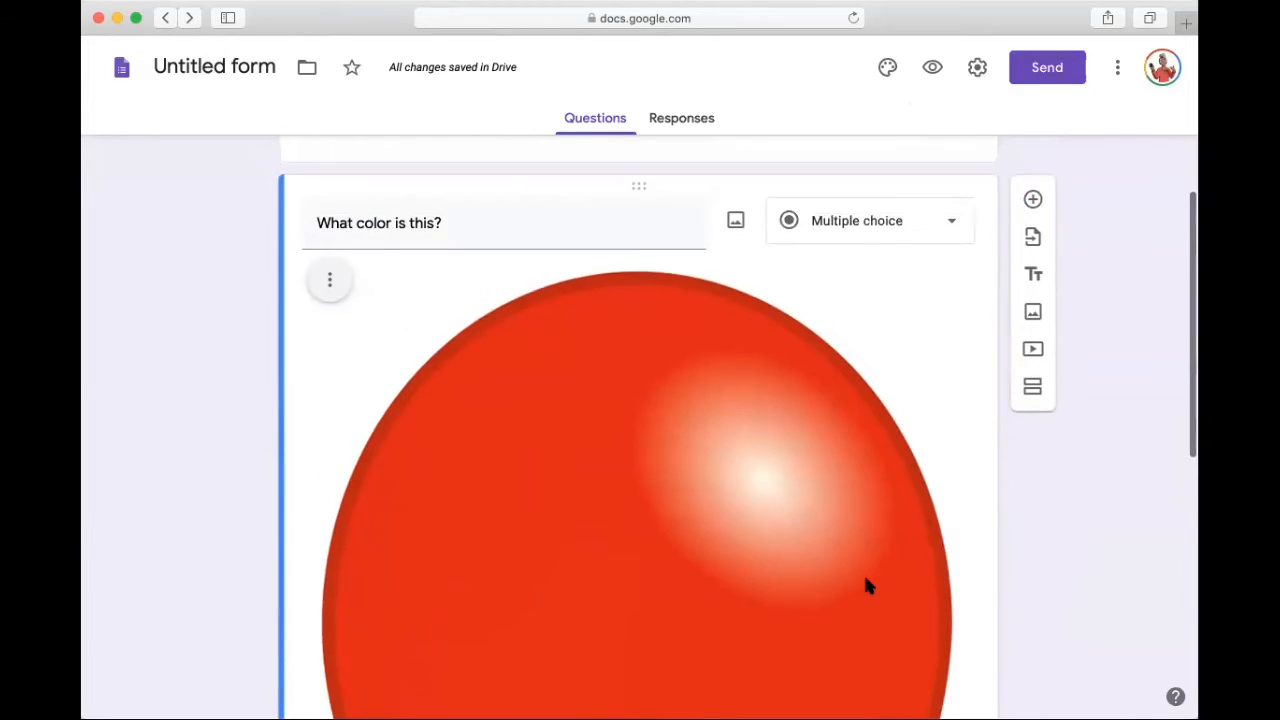
scroll(866, 586, "down", 3)
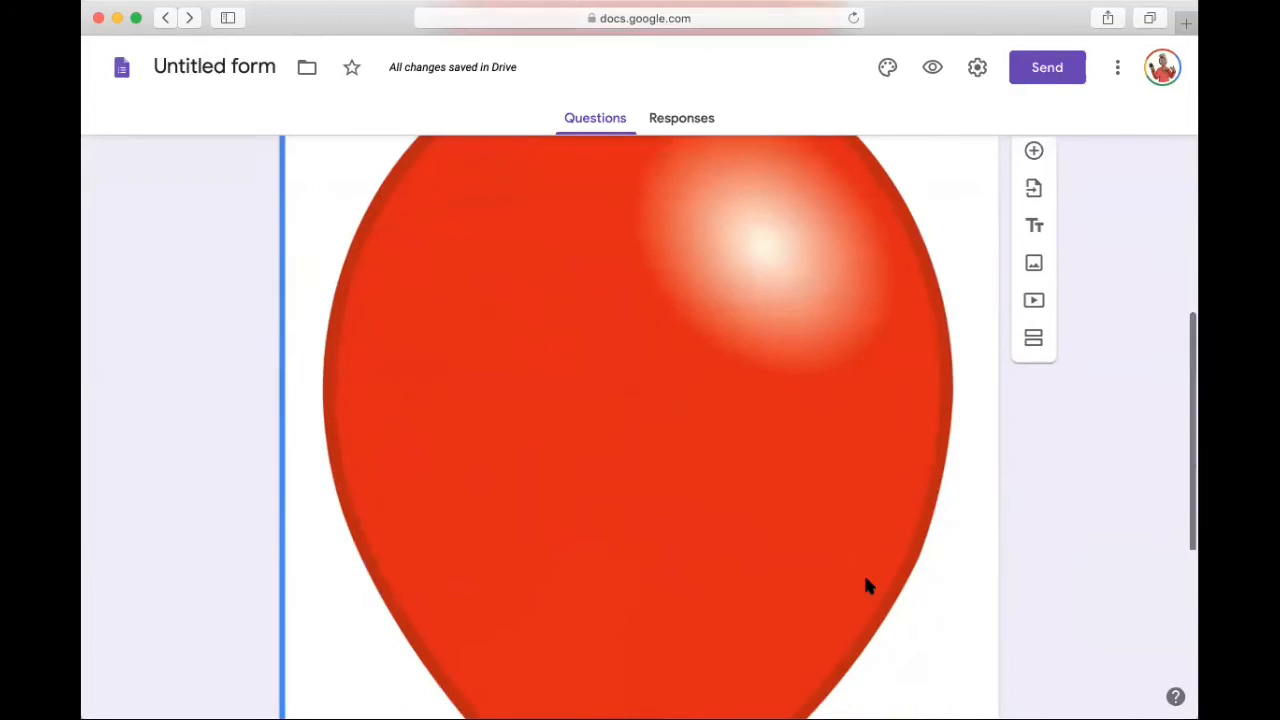
scroll(866, 586, "down", 2)
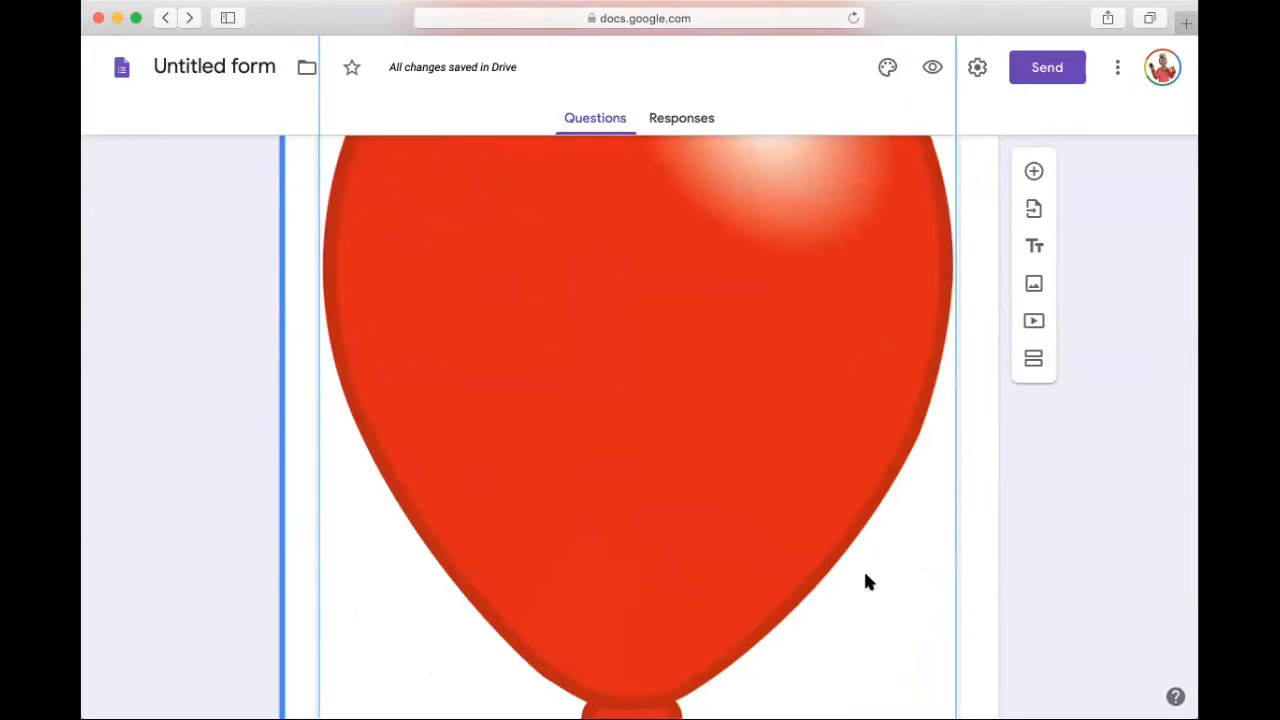
scroll(866, 580, "down", 2)
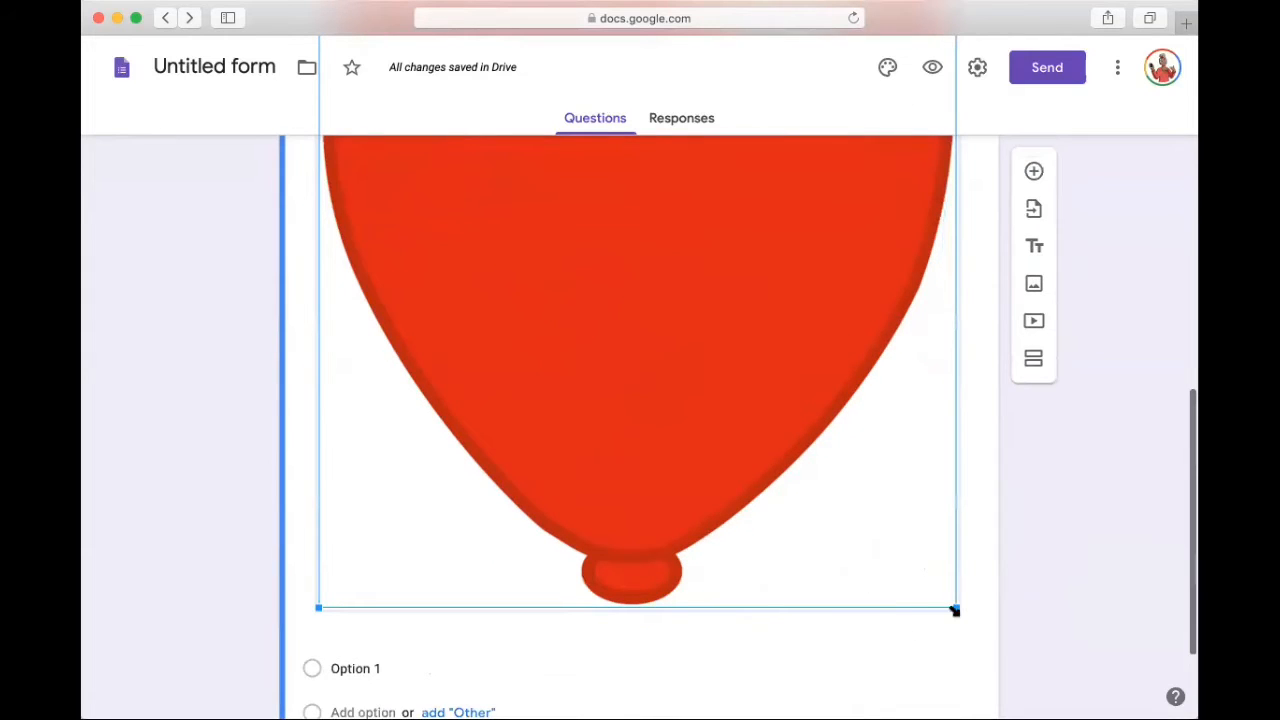
left_click_drag(954, 607, 530, 226)
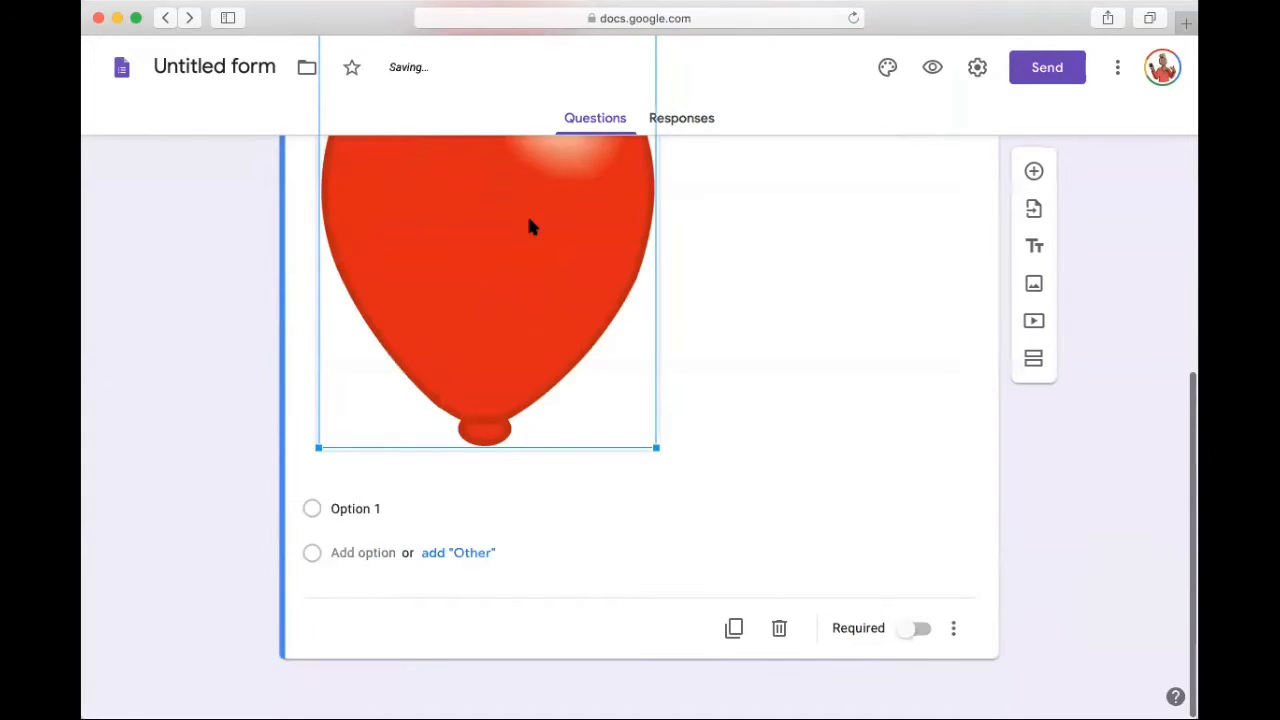
scroll(530, 227, "up", 2)
scroll(530, 227, "up", 2)
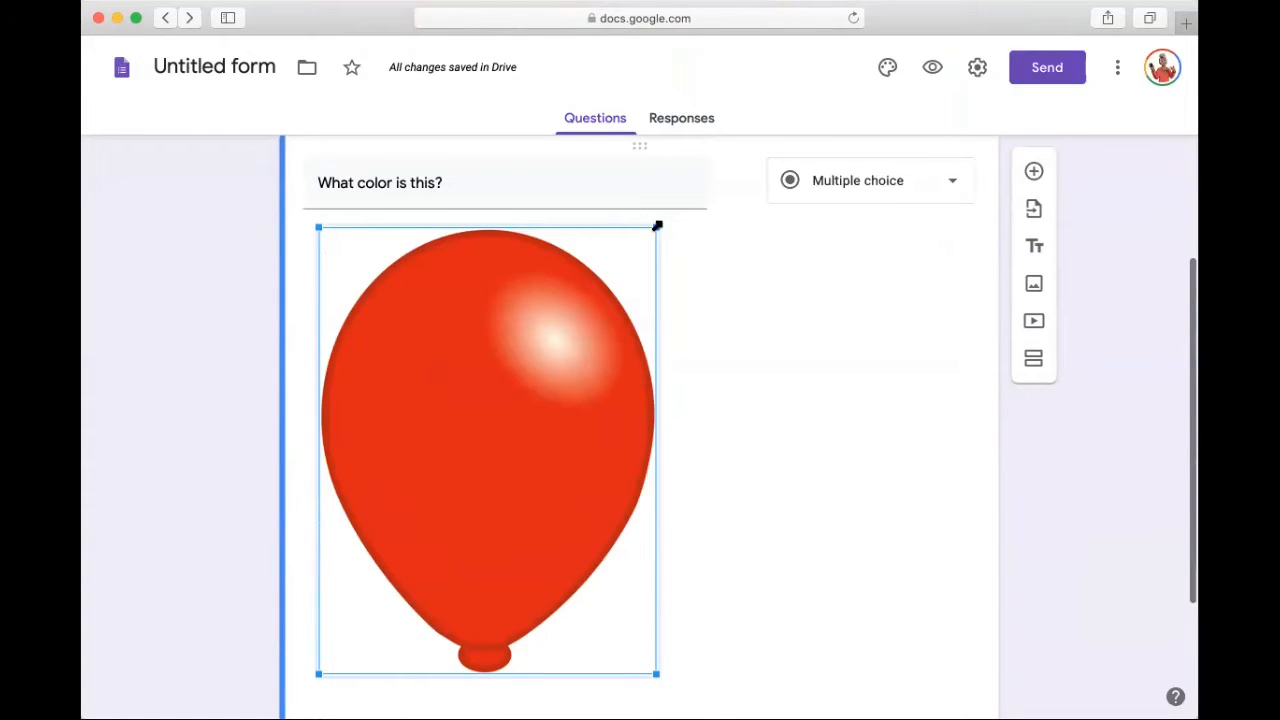
left_click_drag(657, 226, 516, 388)
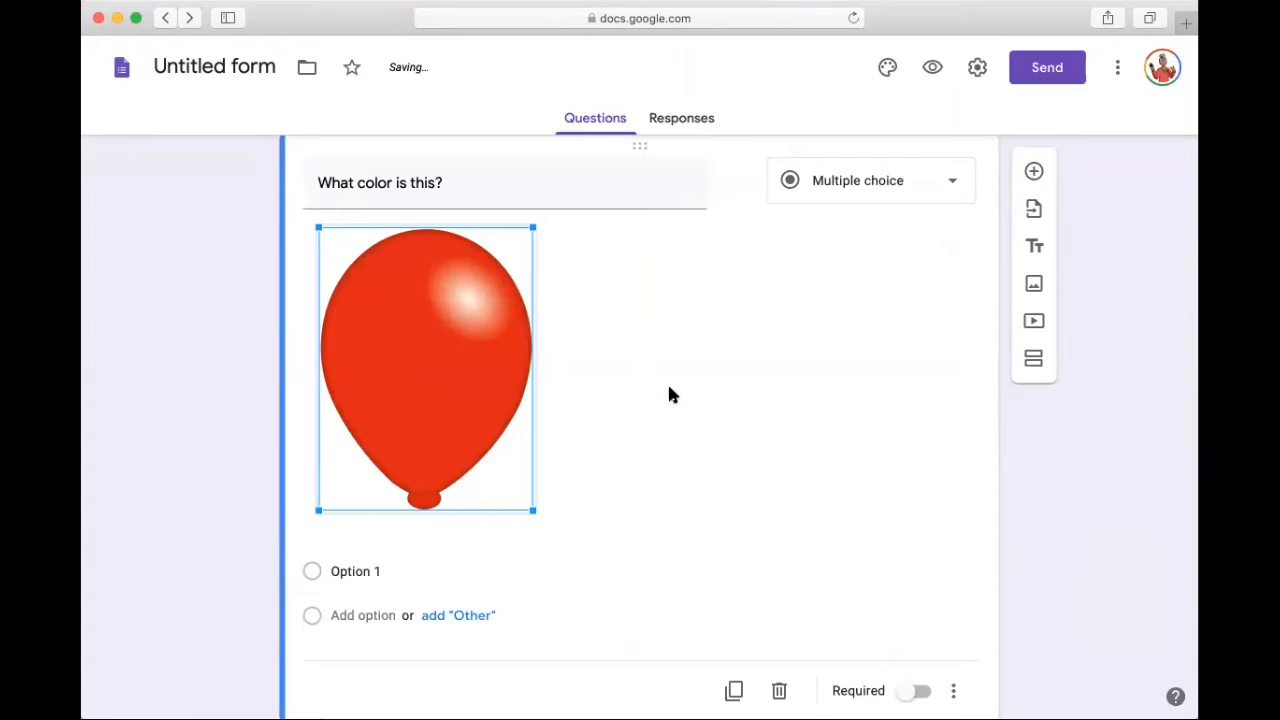
Change the color question's answer type to Short answer and center-align its balloon image.
left_click(848, 197)
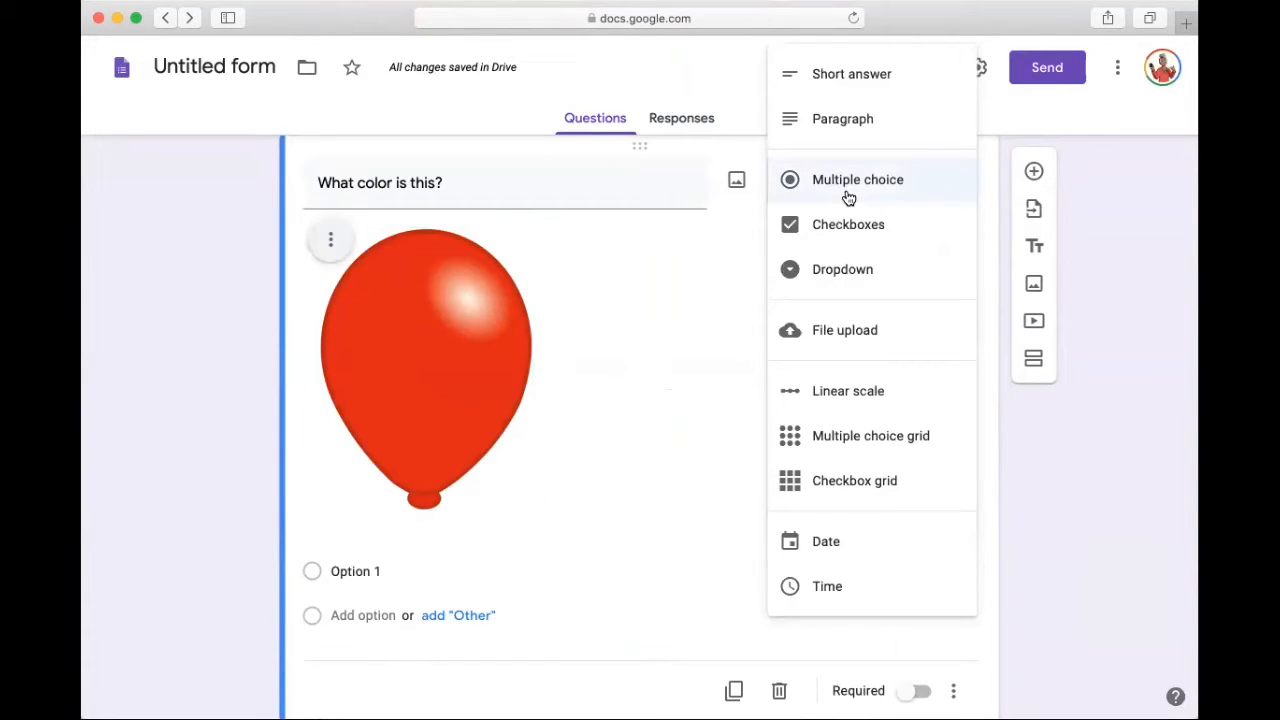
left_click(835, 94)
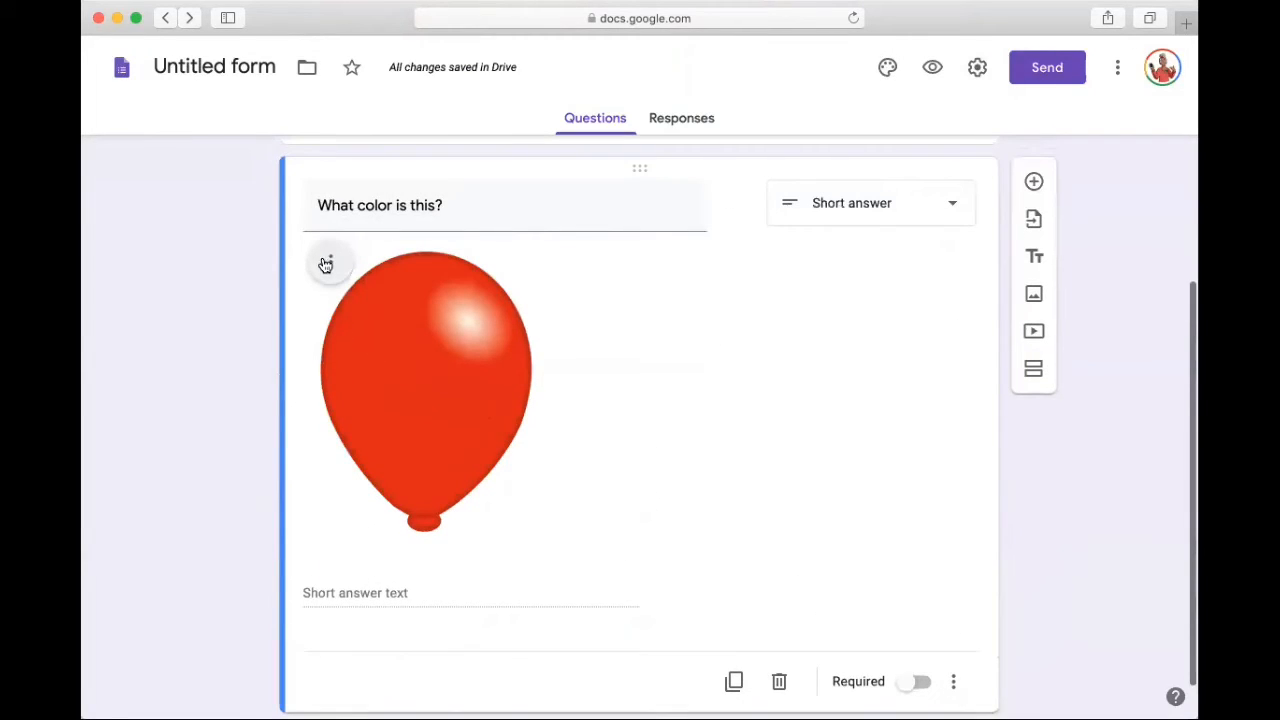
left_click(328, 265)
left_click(297, 318)
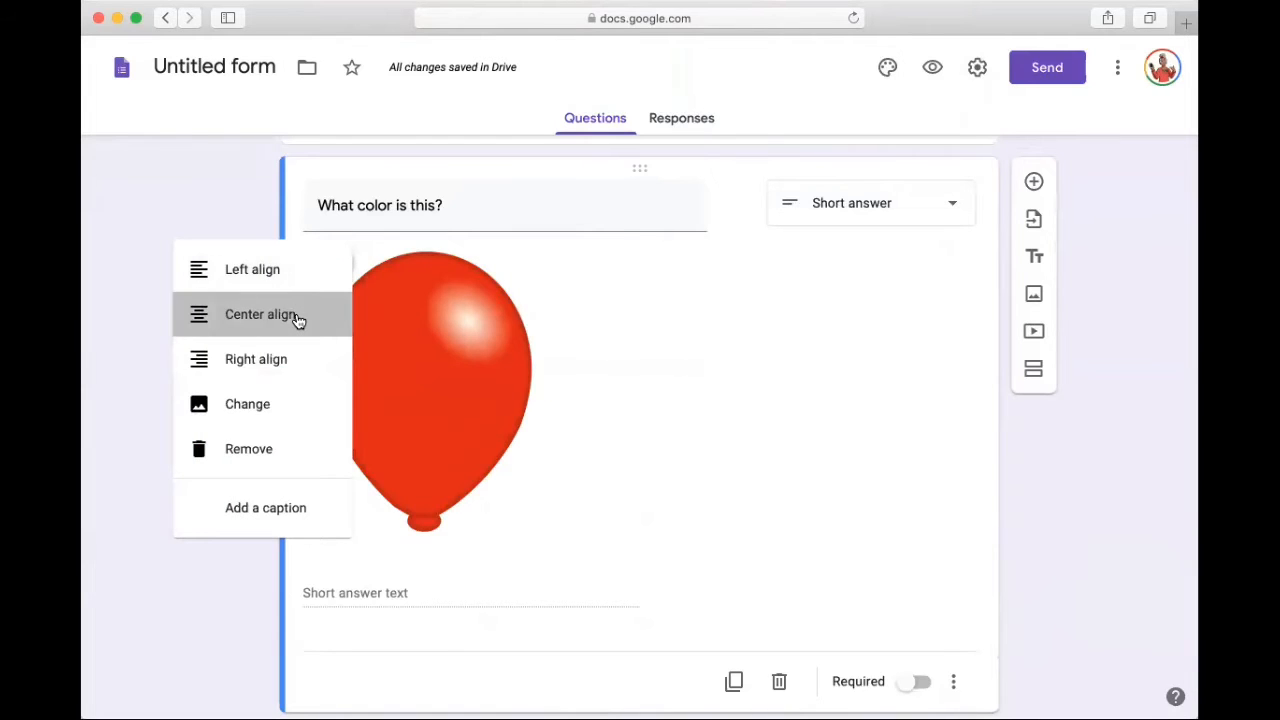
scroll(782, 430, "down", 1)
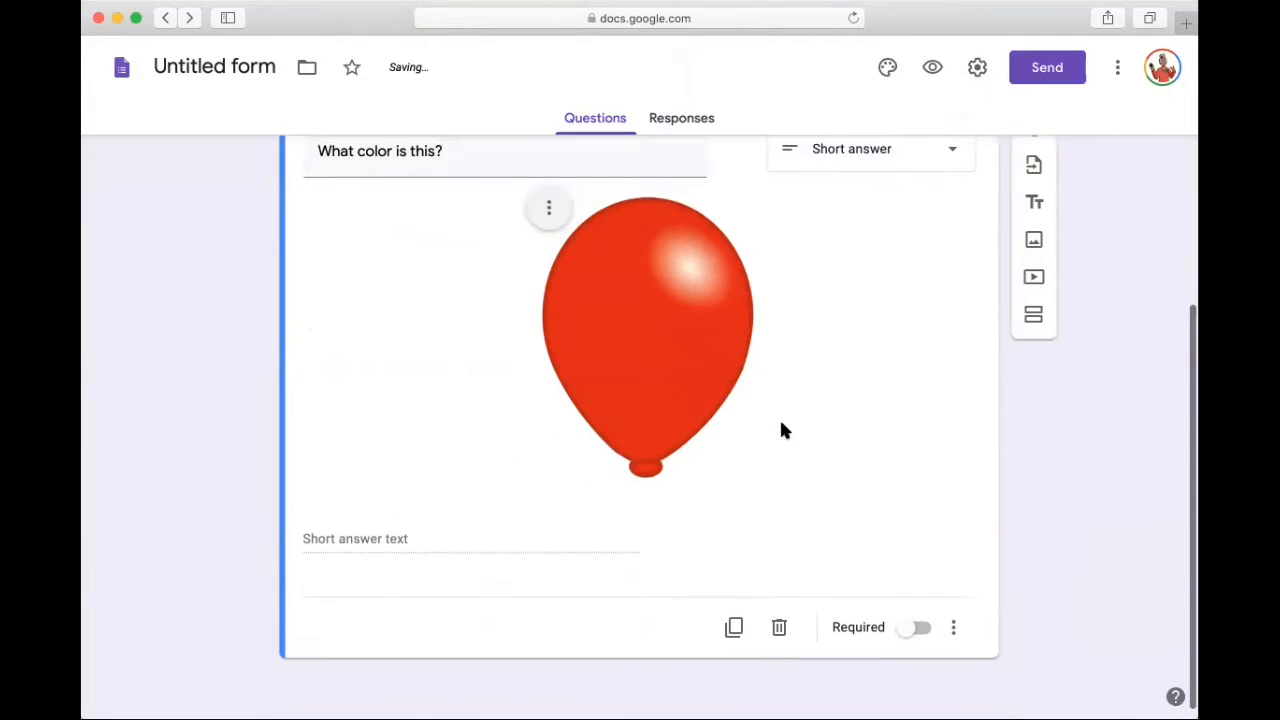
Make the color question required and add response validation for text containing "red" with the custom error text "no!".
left_click(902, 632)
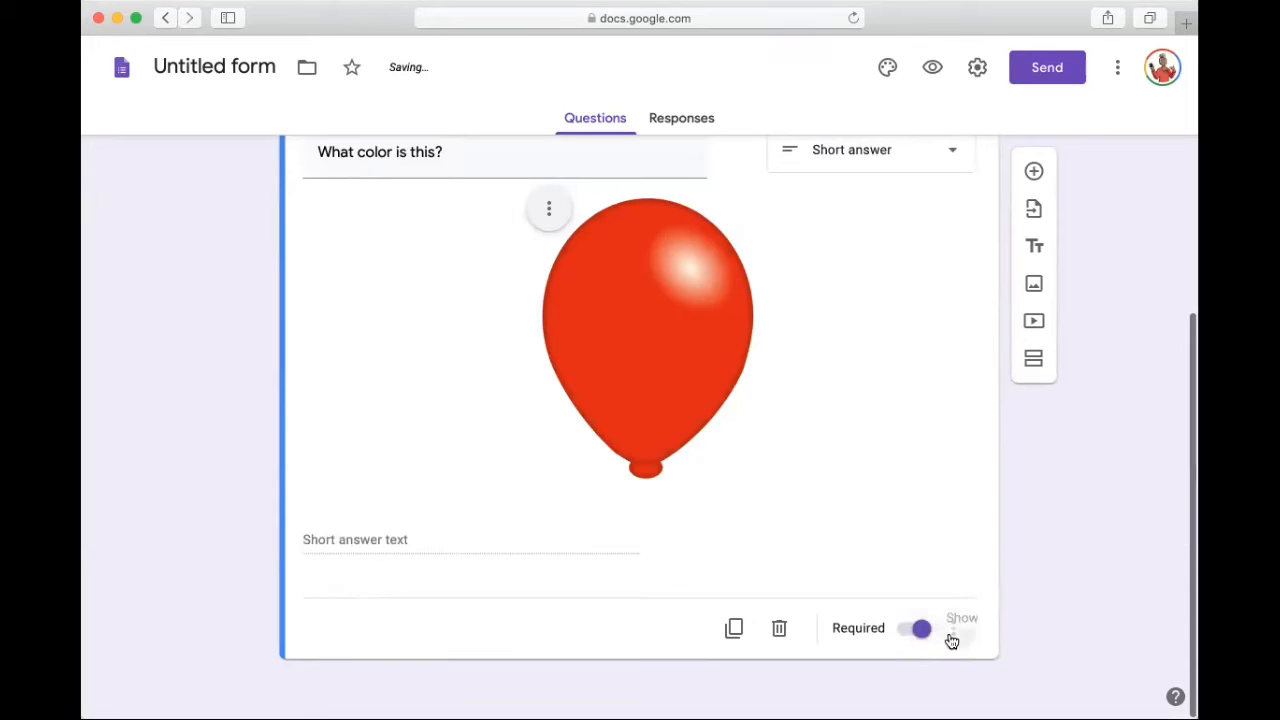
left_click(951, 638)
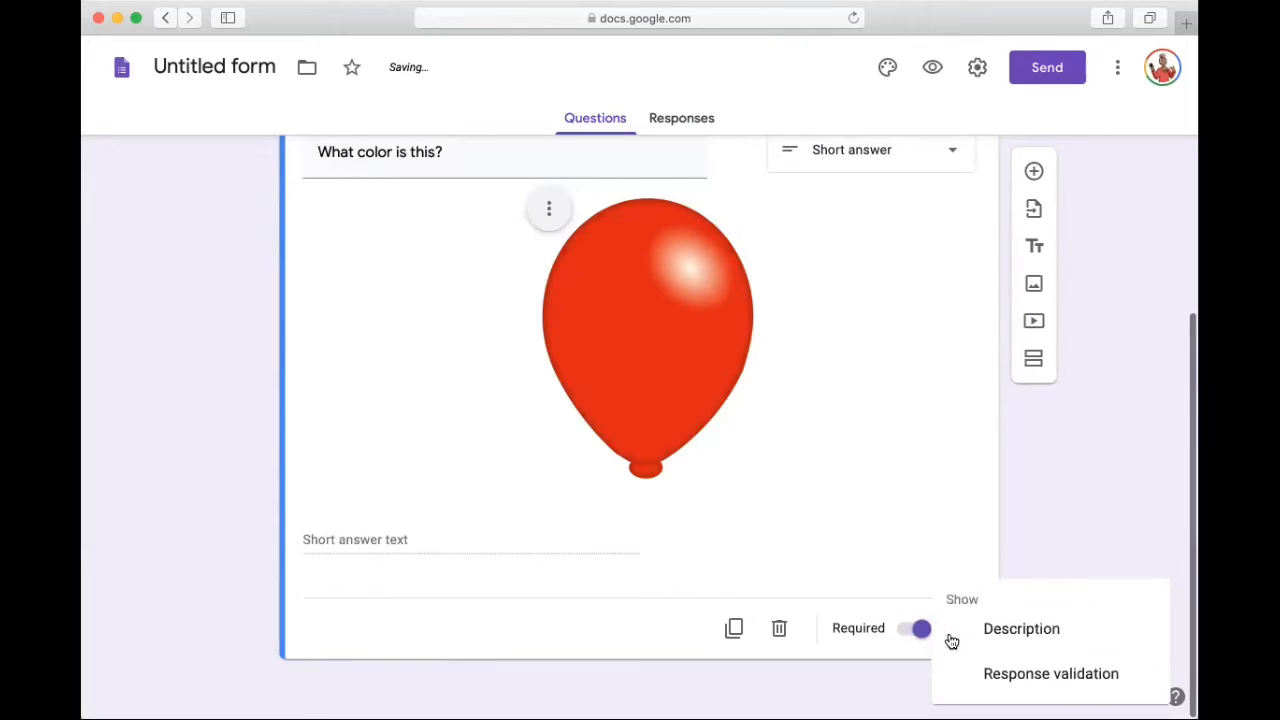
left_click(1002, 689)
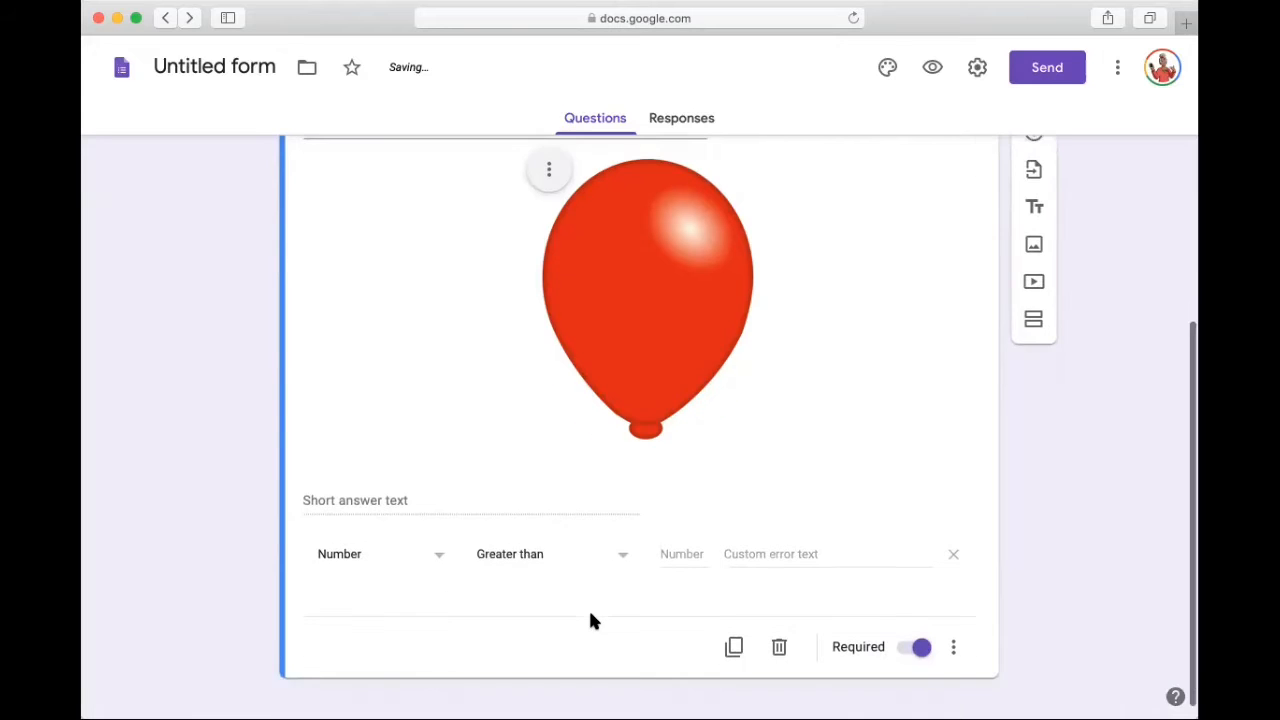
left_click(345, 538)
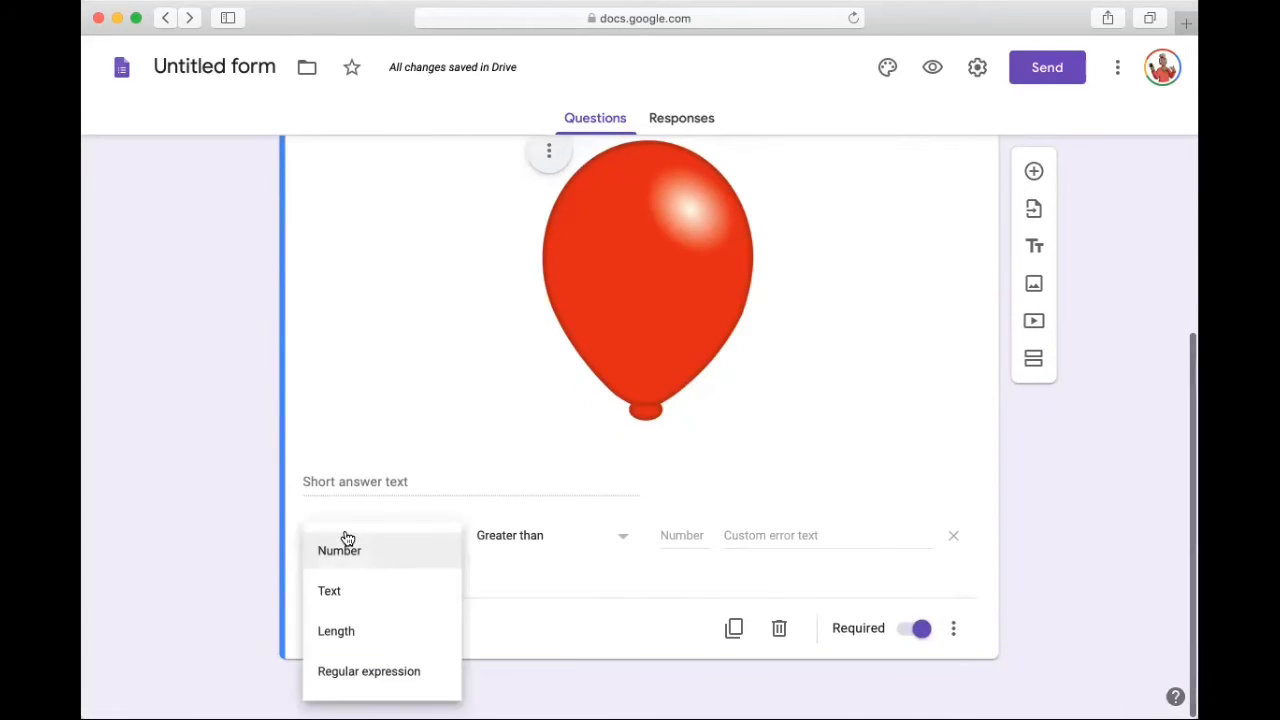
left_click(339, 602)
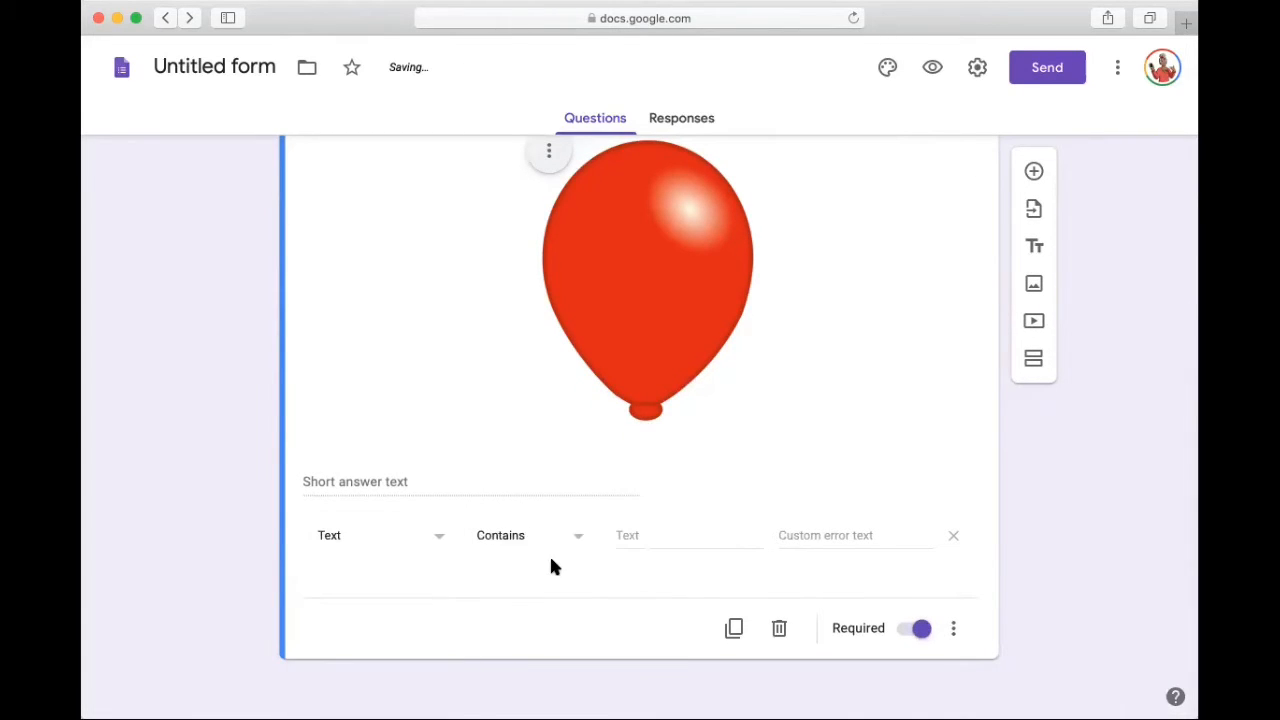
left_click(622, 537)
type("red")
left_click(846, 537)
type("no!")
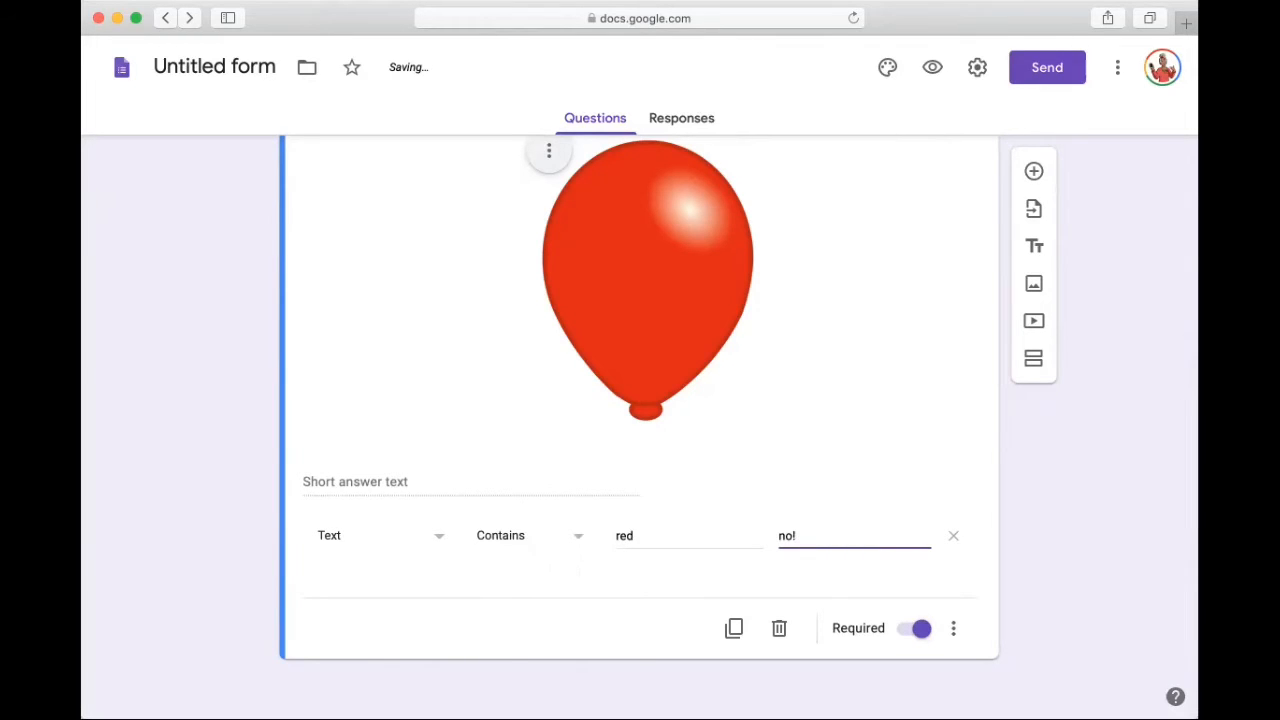
scroll(640, 400, "up", 3)
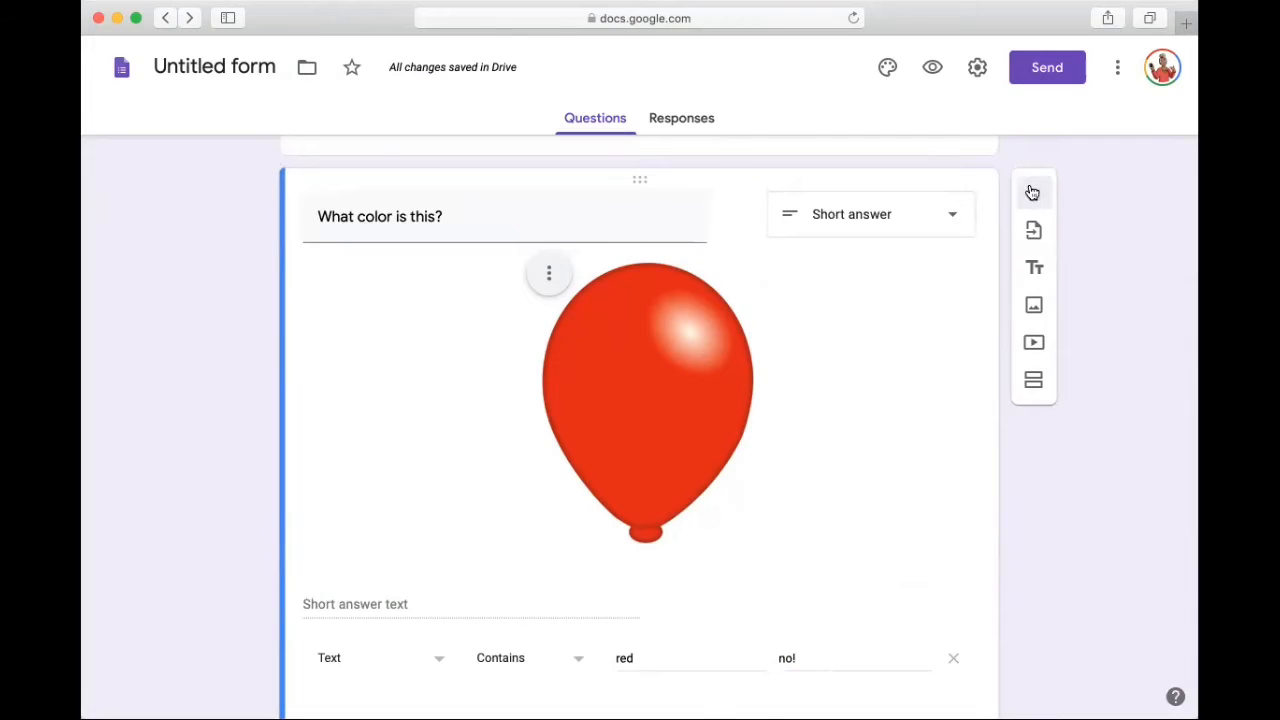
left_click(1034, 191)
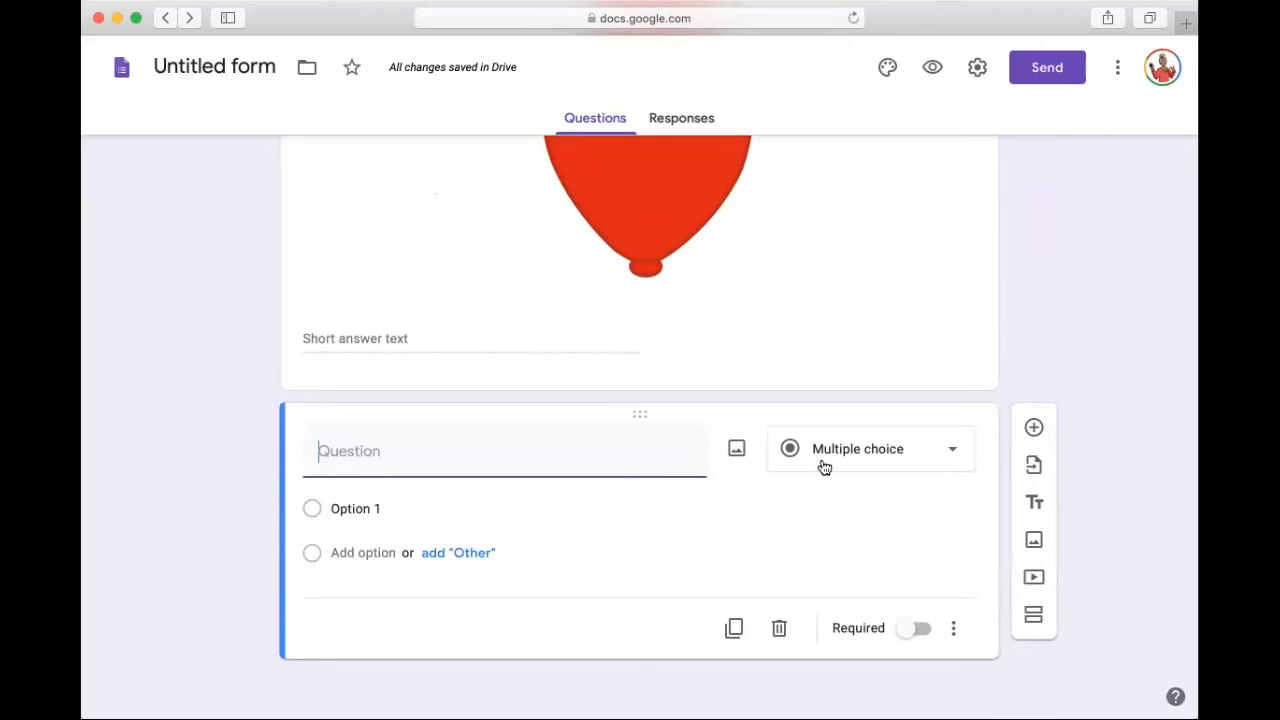
left_click(779, 640)
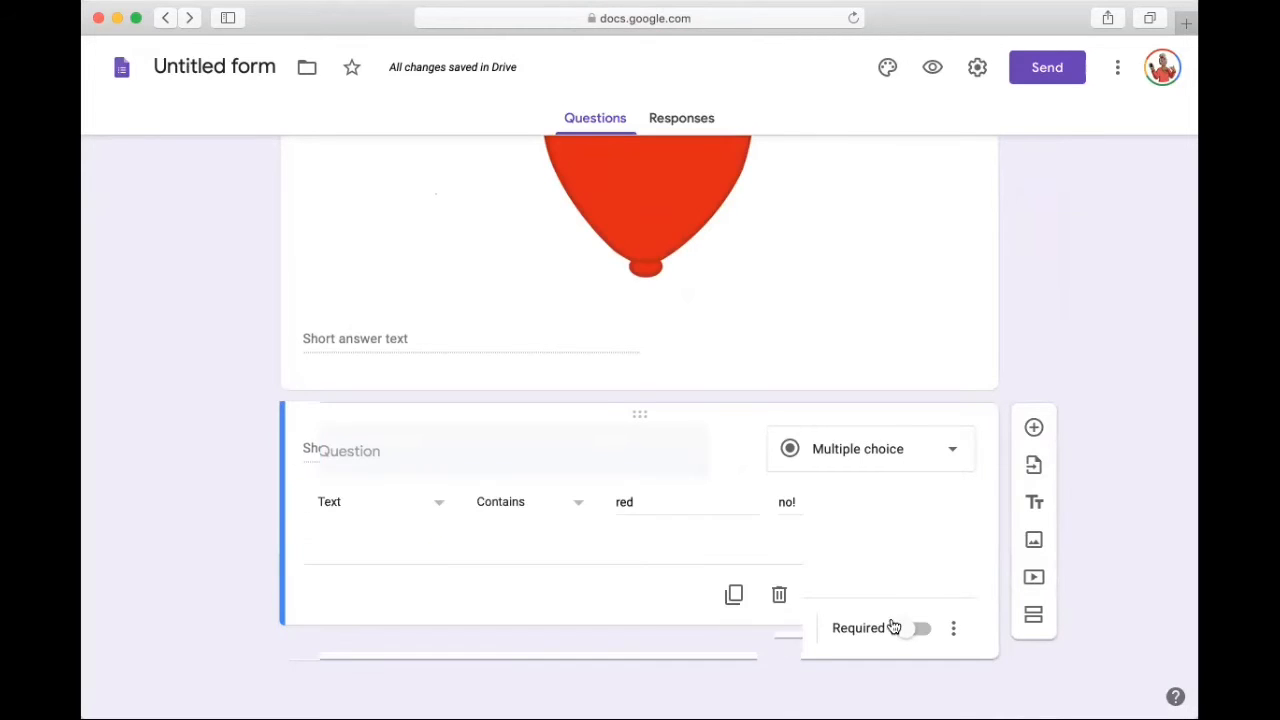
left_click(912, 626)
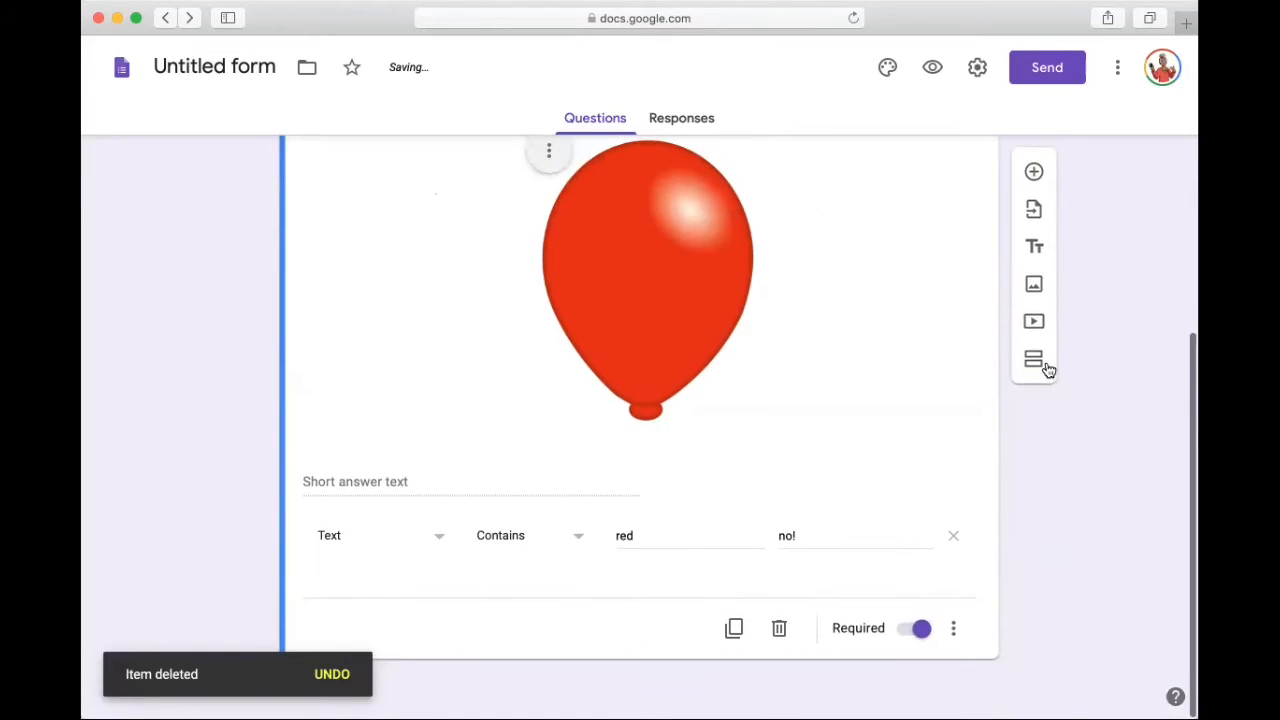
Search YouTube for "dog" and insert the video "Baby Dogs - Cute and Funny Dog Videos Compilation #20 | Aww Animals" below the color question.
left_click(1033, 320)
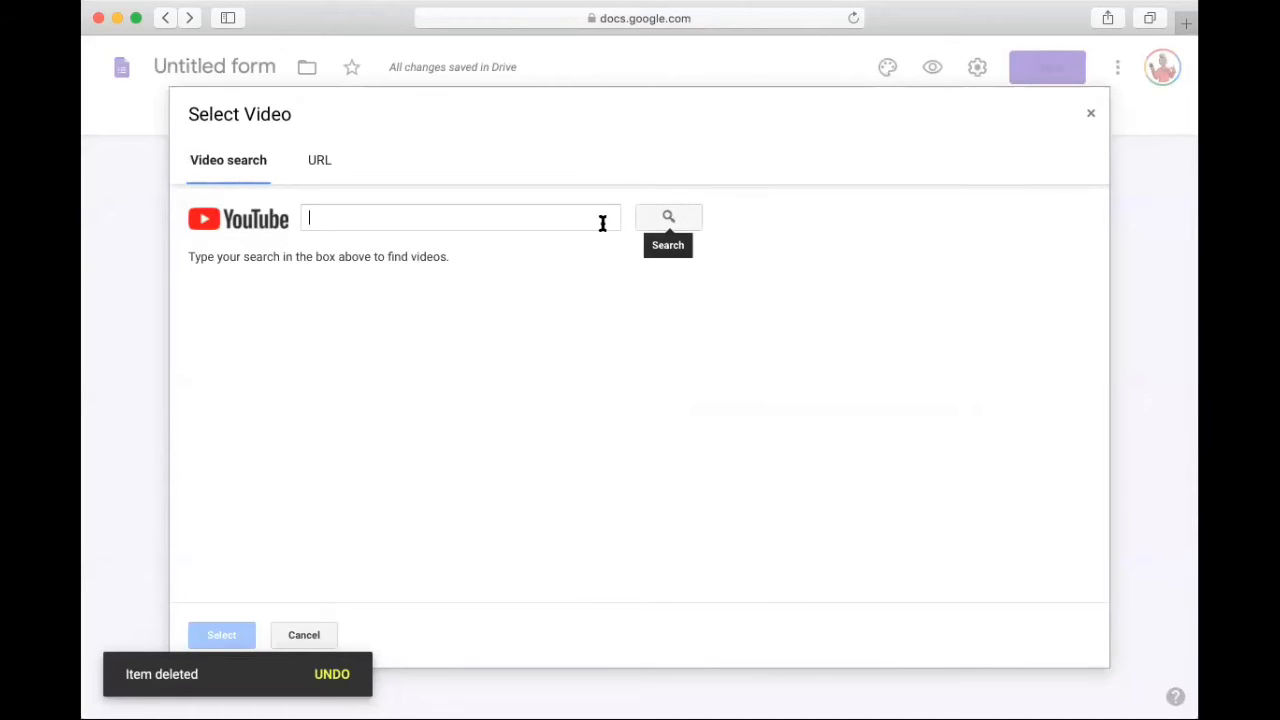
type("do")
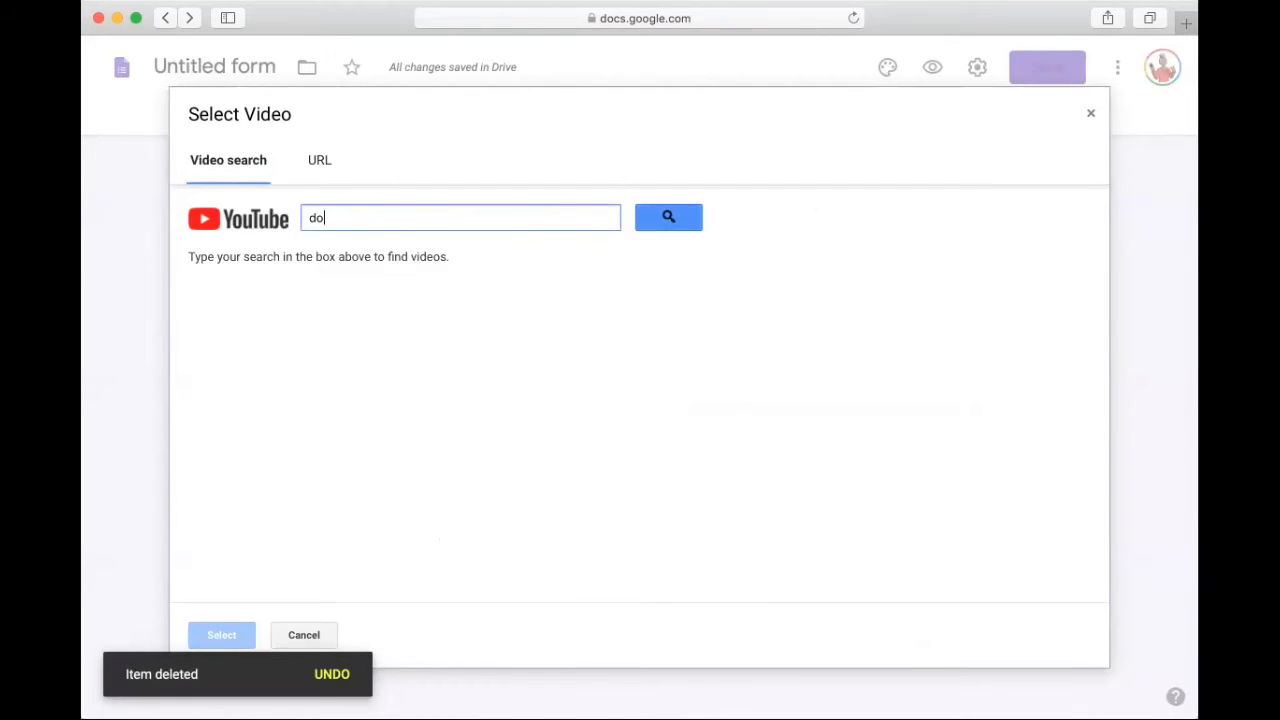
type("g")
left_click(665, 220)
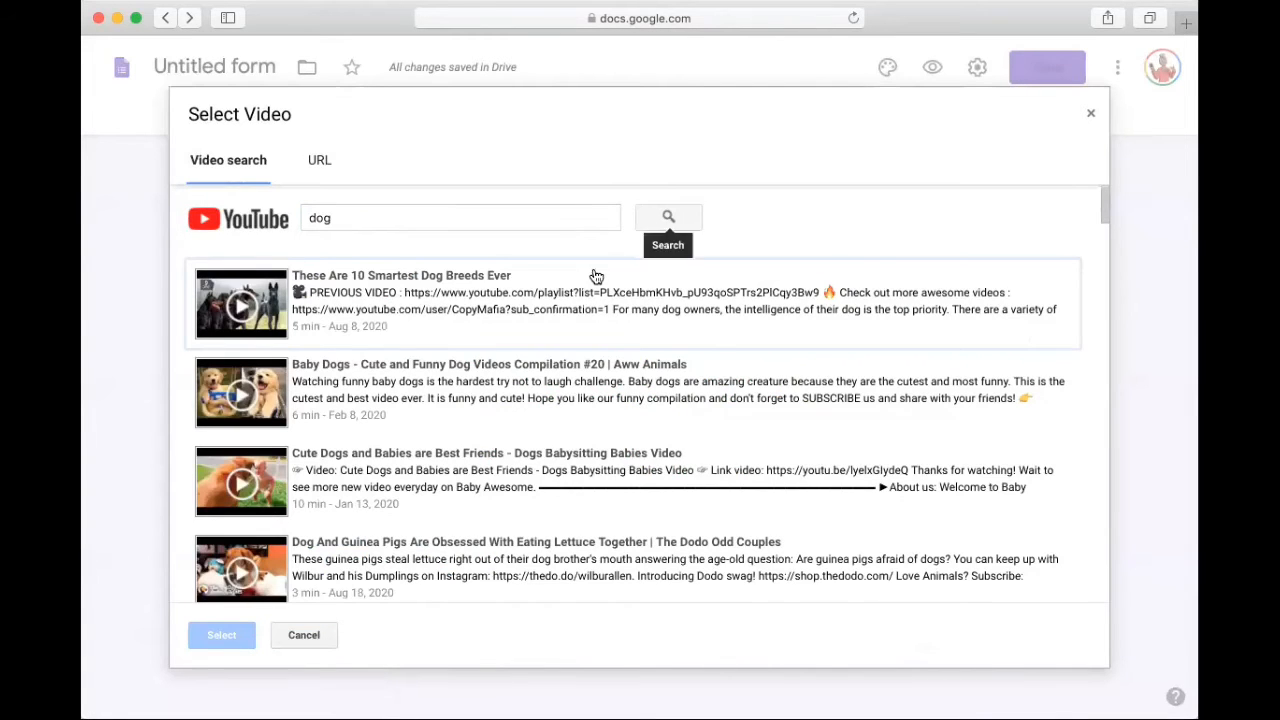
left_click(493, 395)
left_click(222, 636)
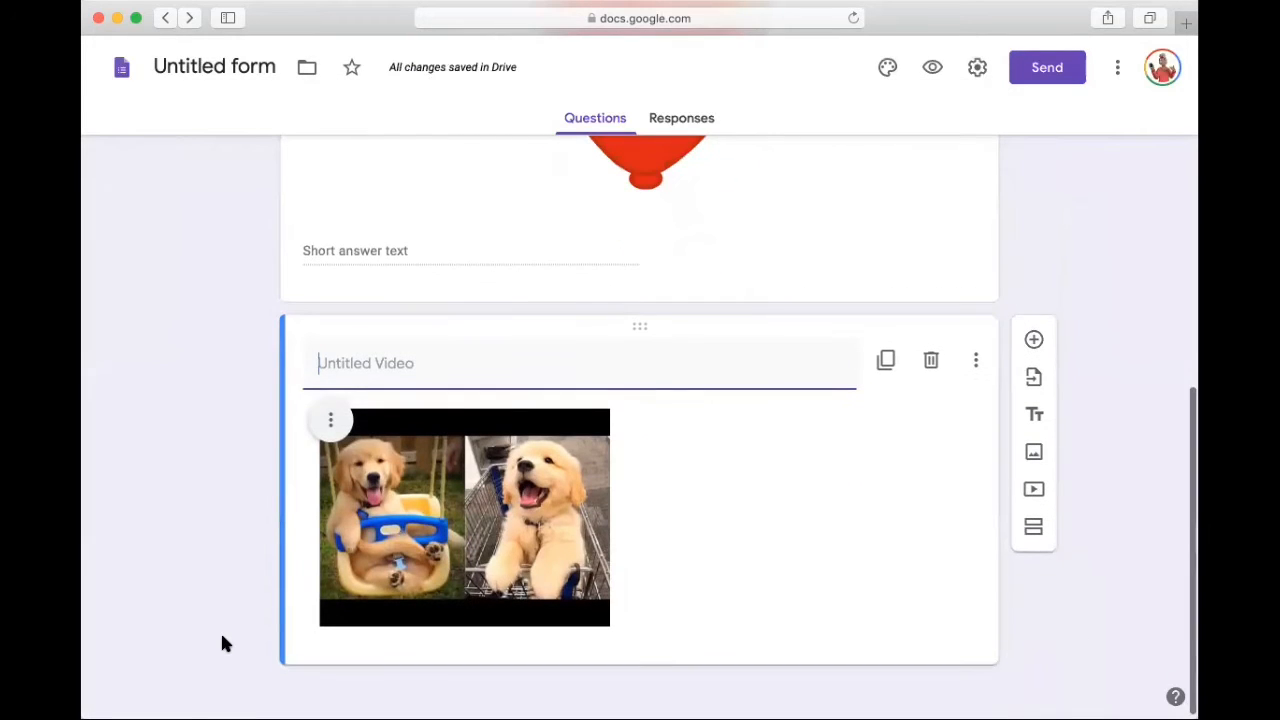
Title the dog video "Which breed of animal is featured here?" and center-align it.
type("Whi")
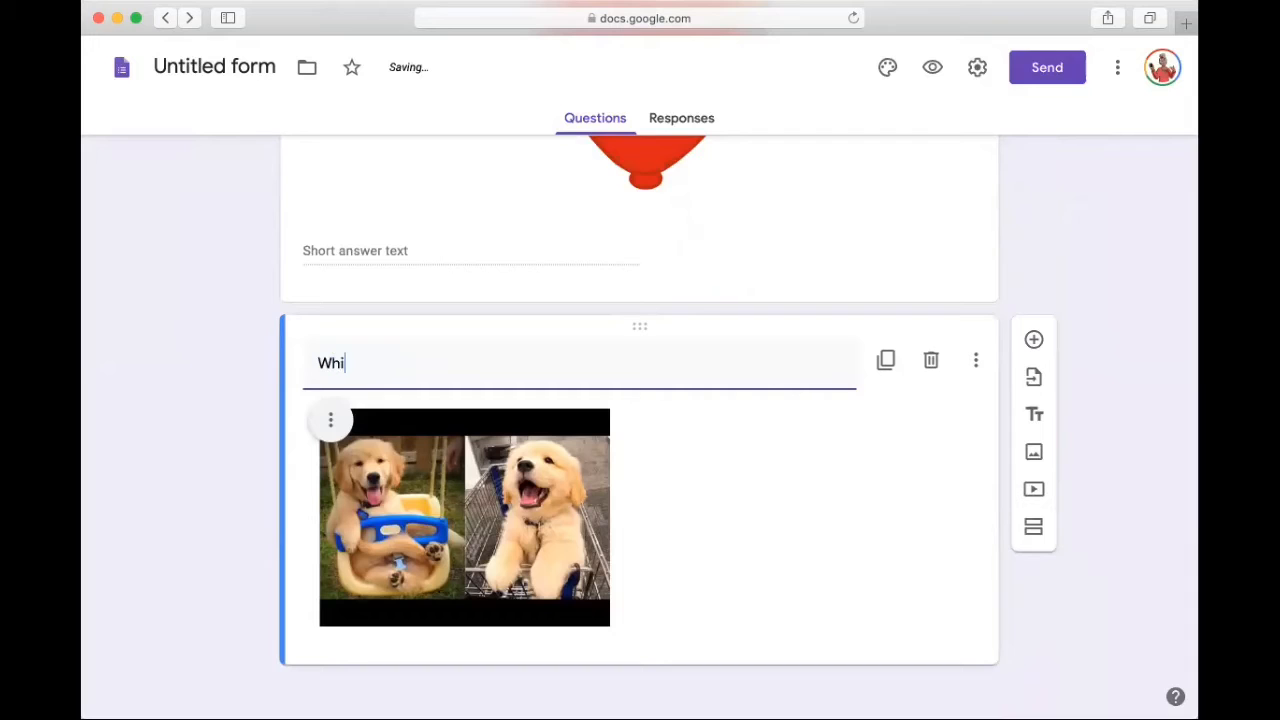
type("ch breed of animal")
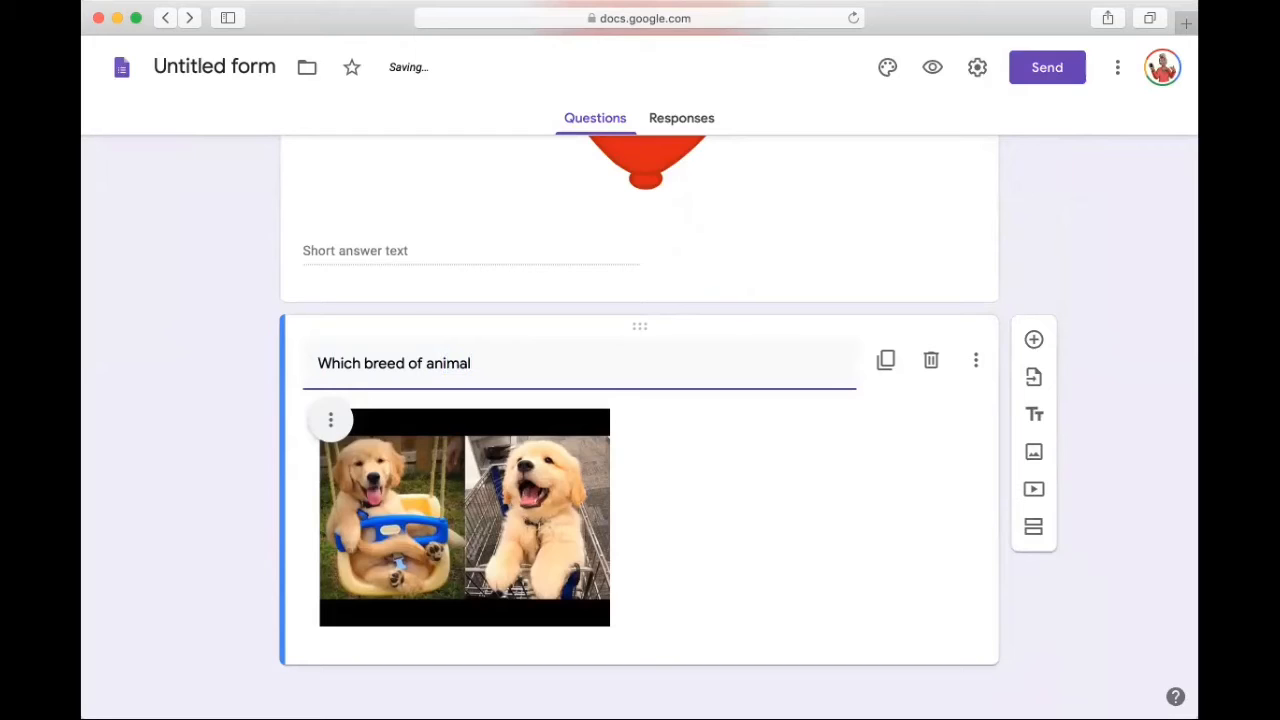
type(" is featured here")
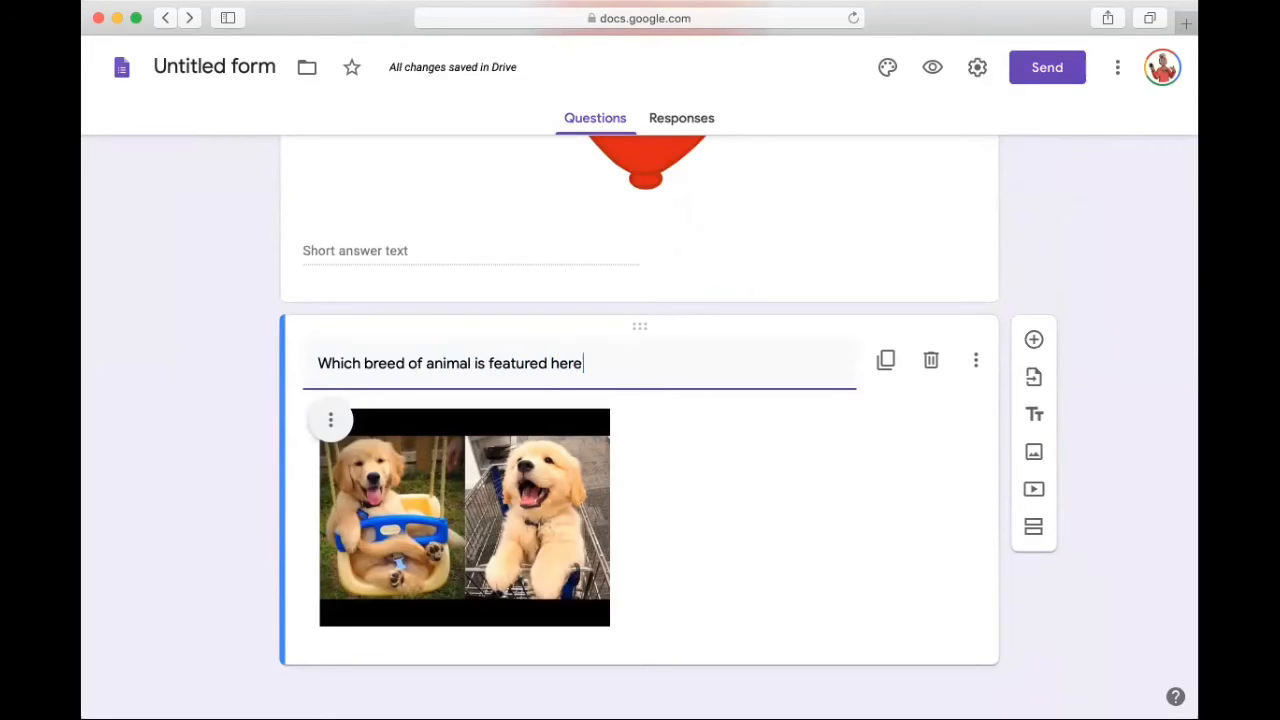
type("?")
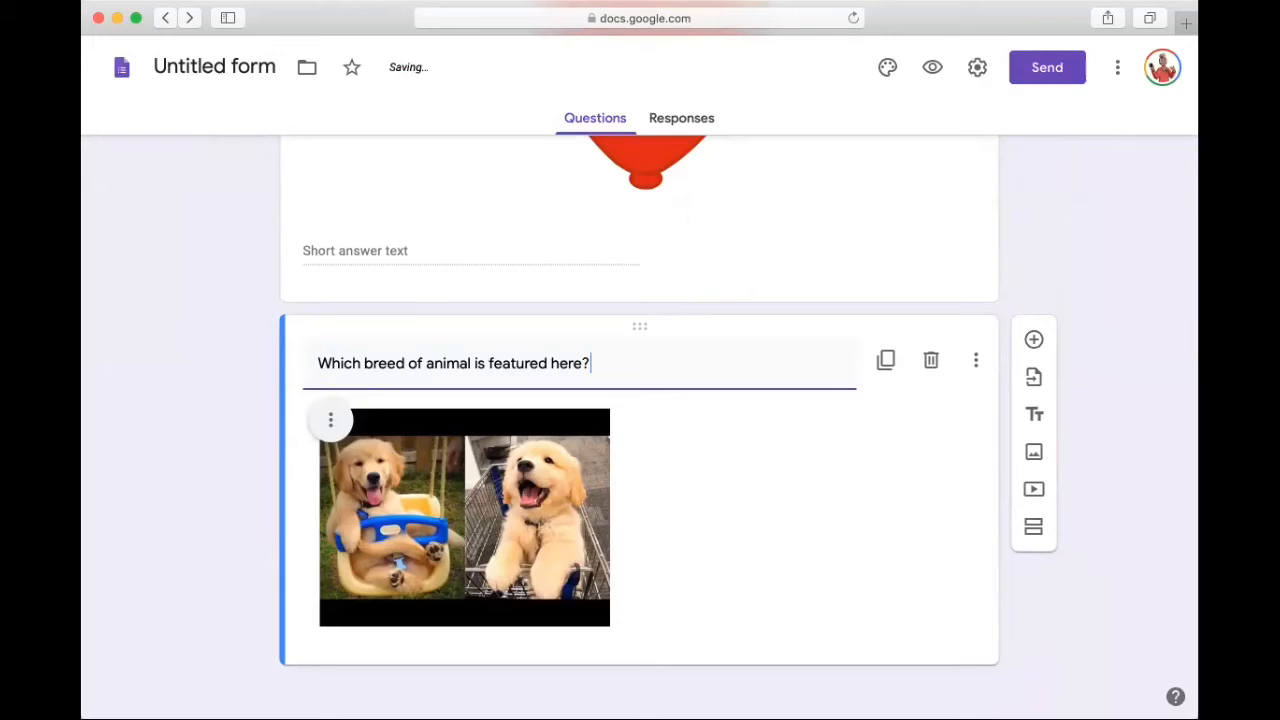
left_click(333, 422)
left_click(292, 485)
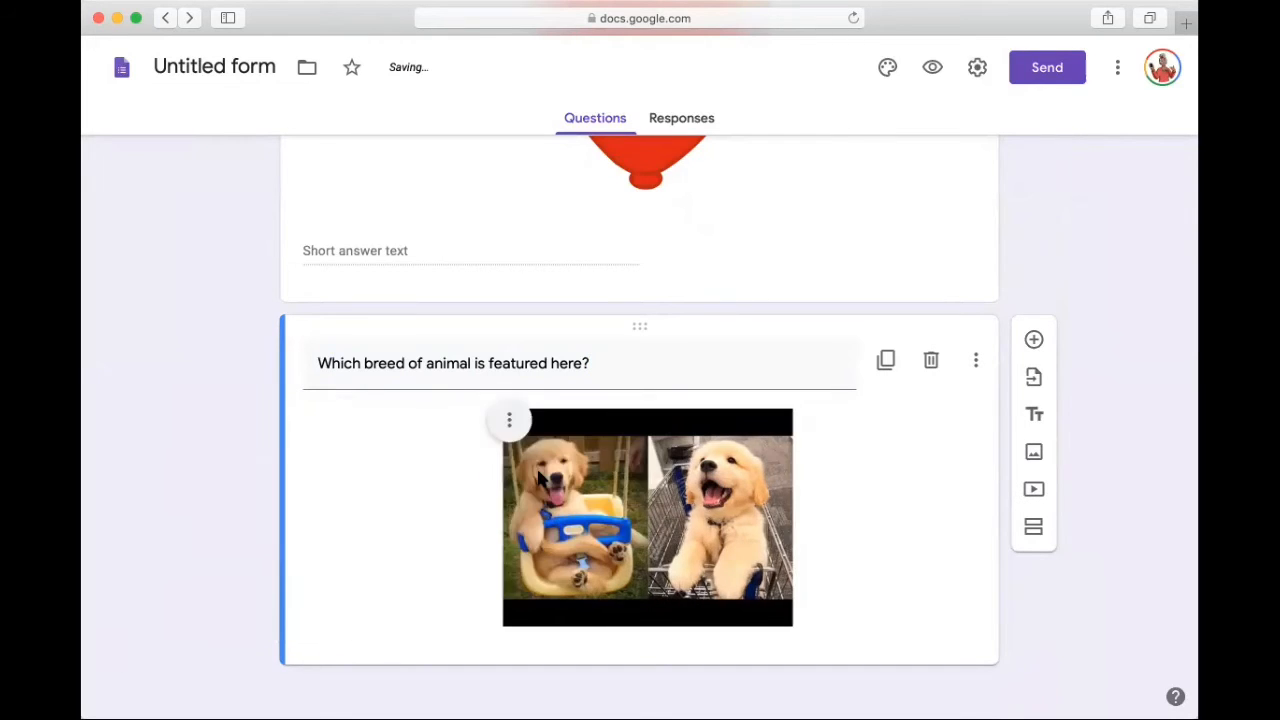
Add a new question below the dog video.
scroll(540, 478, "down", 1)
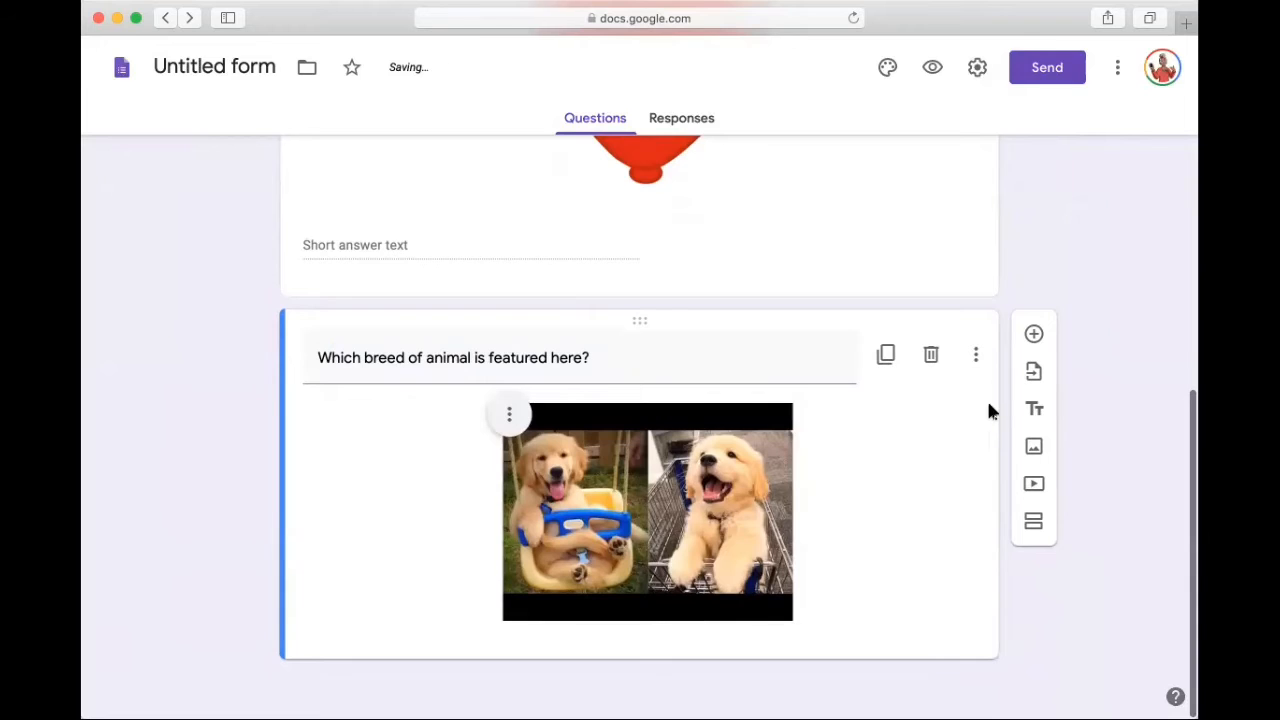
left_click(1034, 334)
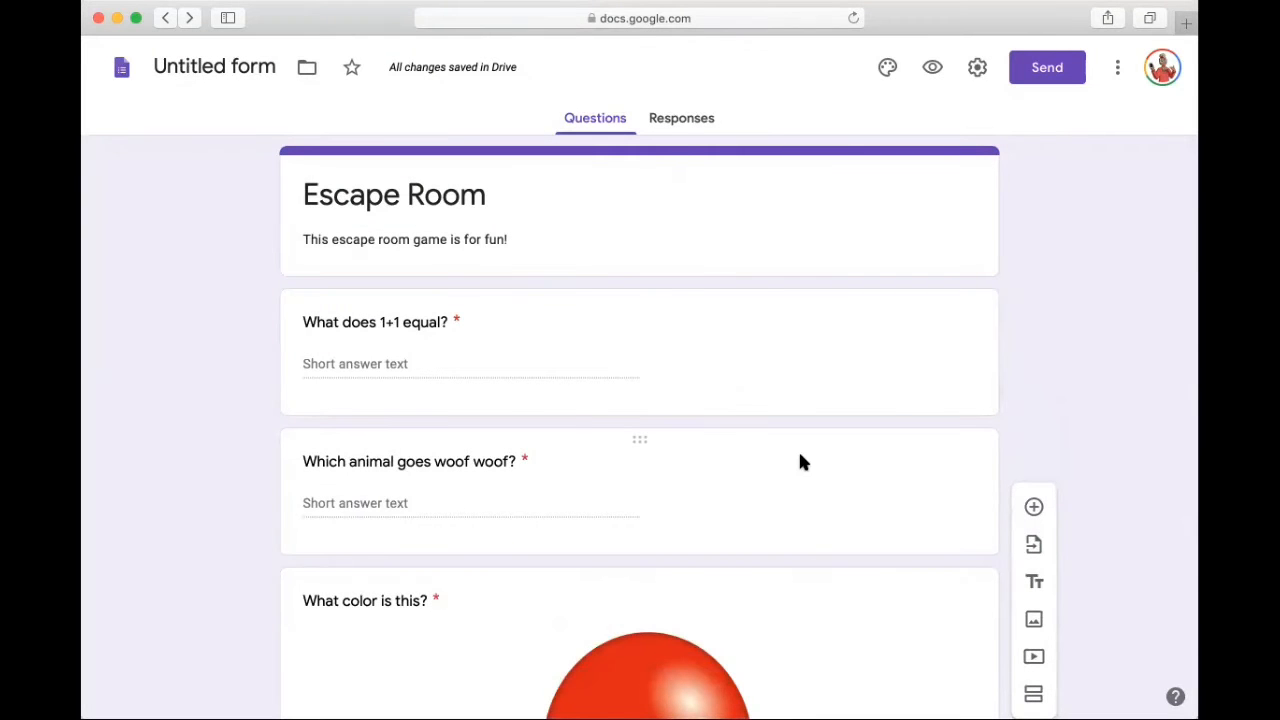
Set the form's header image to the blue and black butterfly on red flowers from the Work and School themes.
left_click(888, 68)
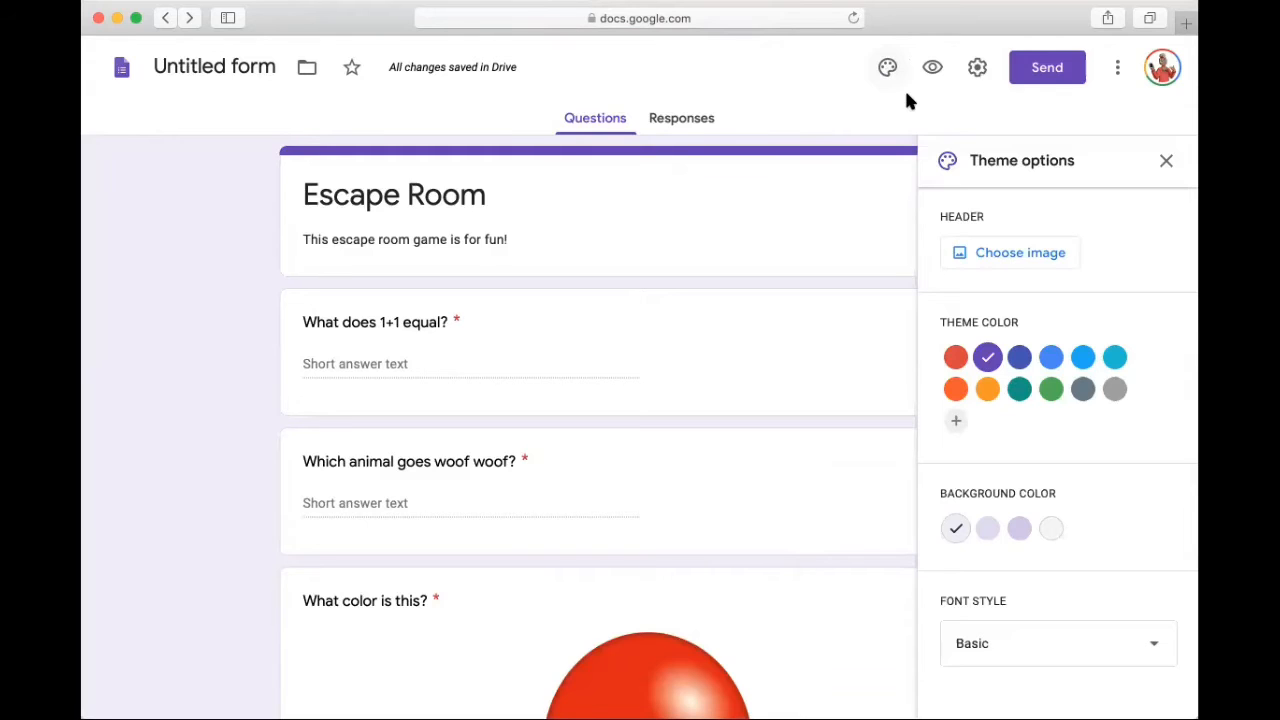
left_click(995, 264)
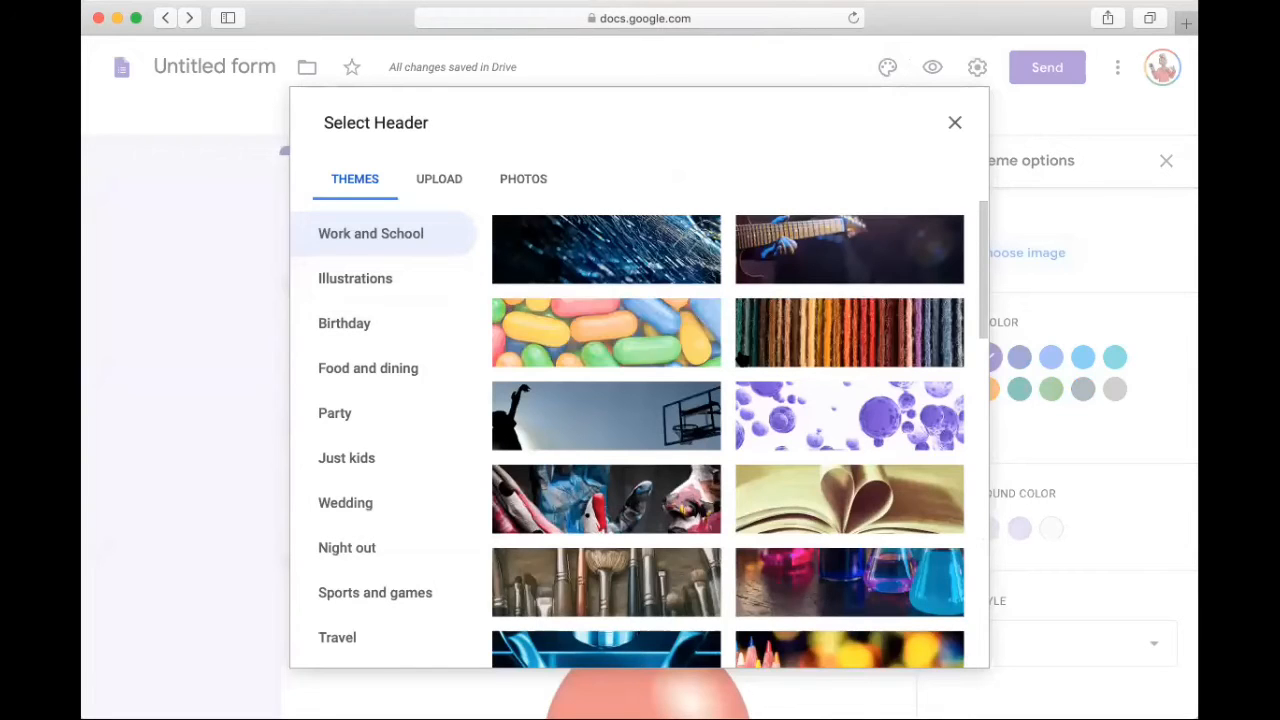
scroll(732, 478, "down", 5)
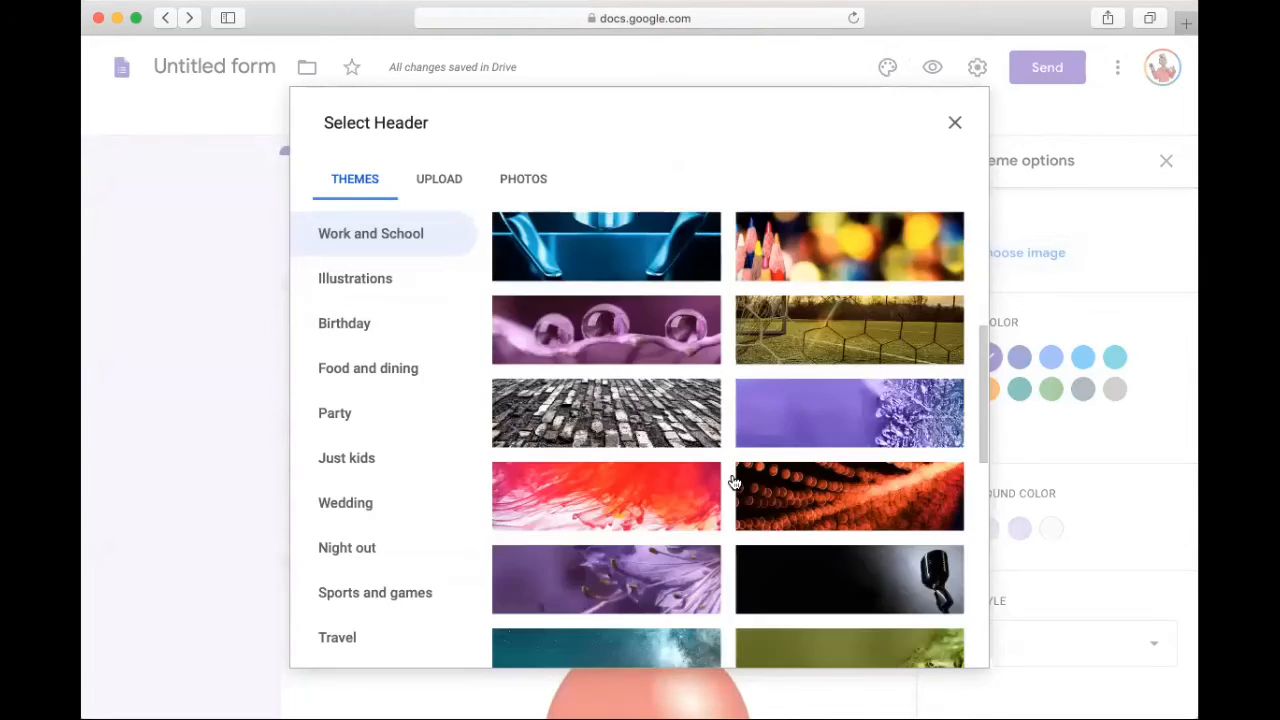
scroll(732, 482, "down", 3)
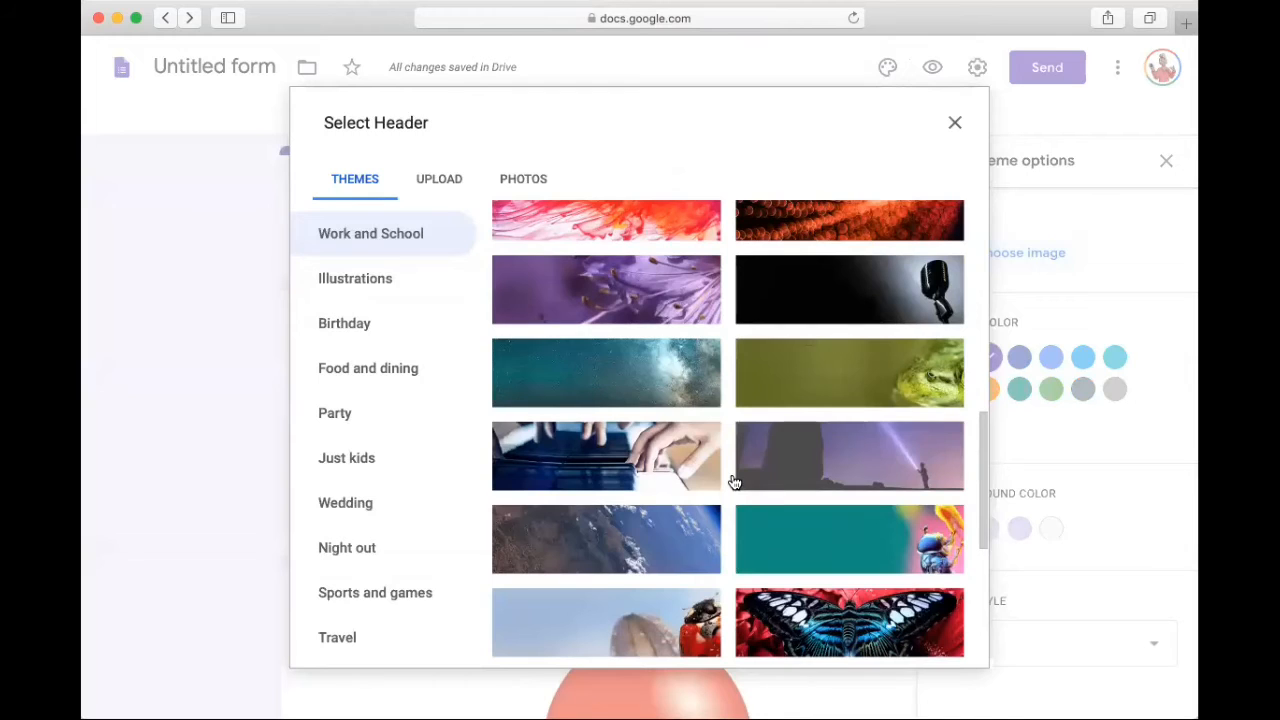
scroll(733, 482, "down", 5)
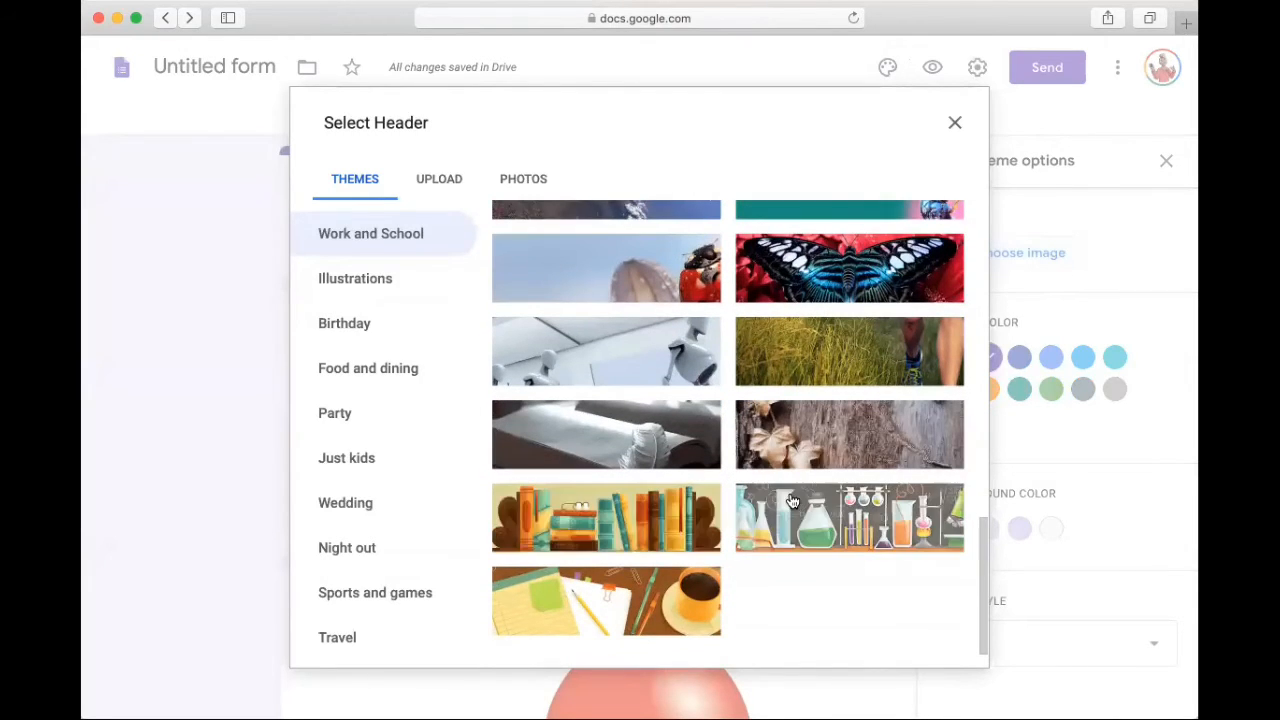
left_click(812, 272)
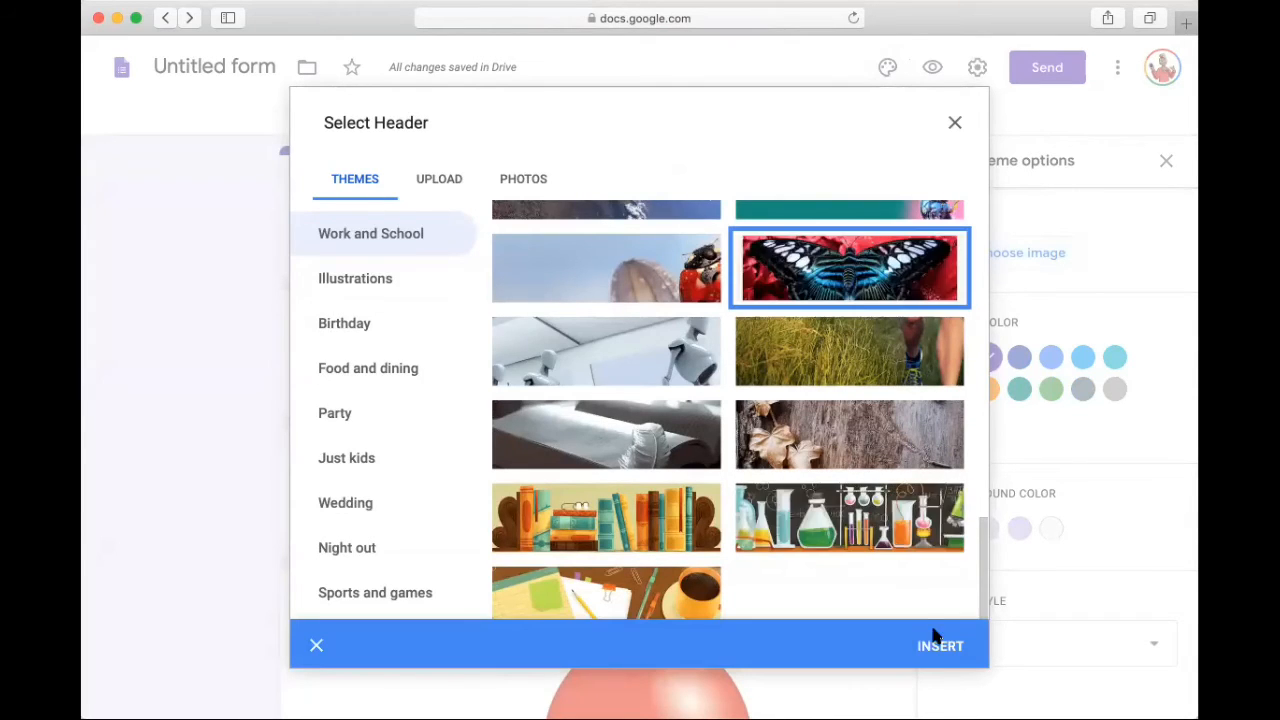
left_click(940, 647)
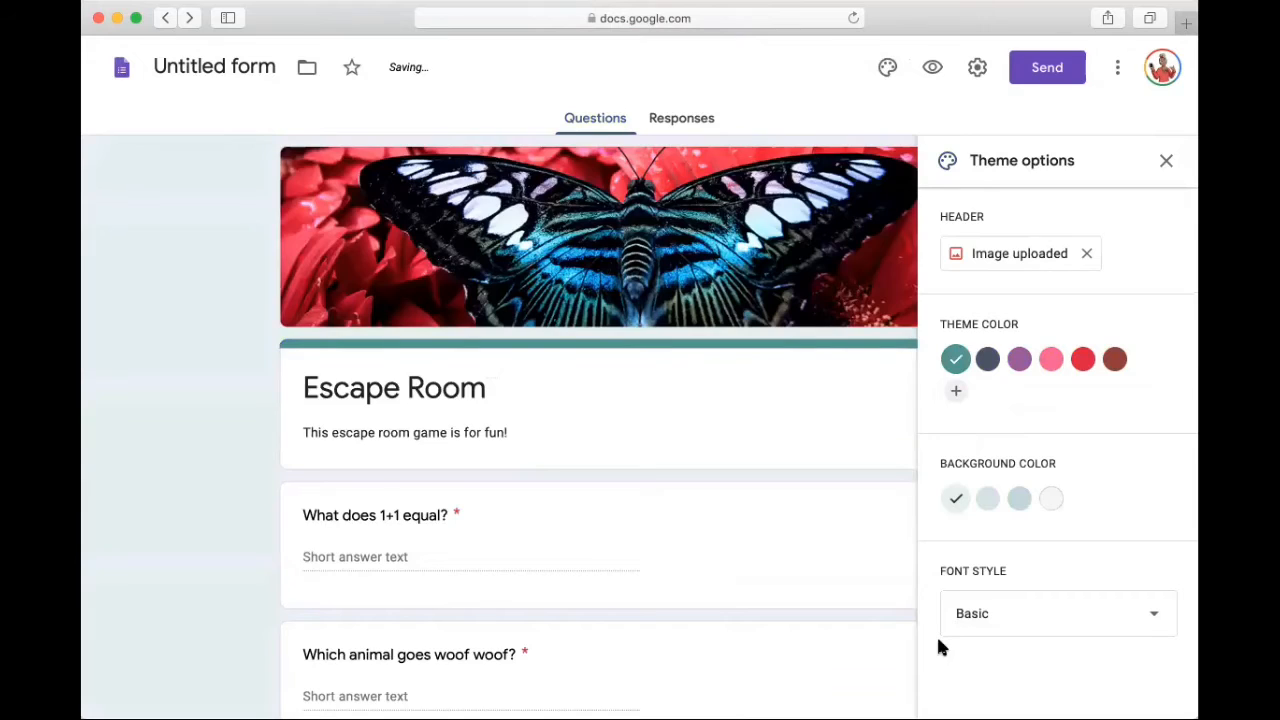
Preview the form and enter 3 as the answer to "What does 1+1 equal?" to test its validation.
scroll(697, 512, "down", 2)
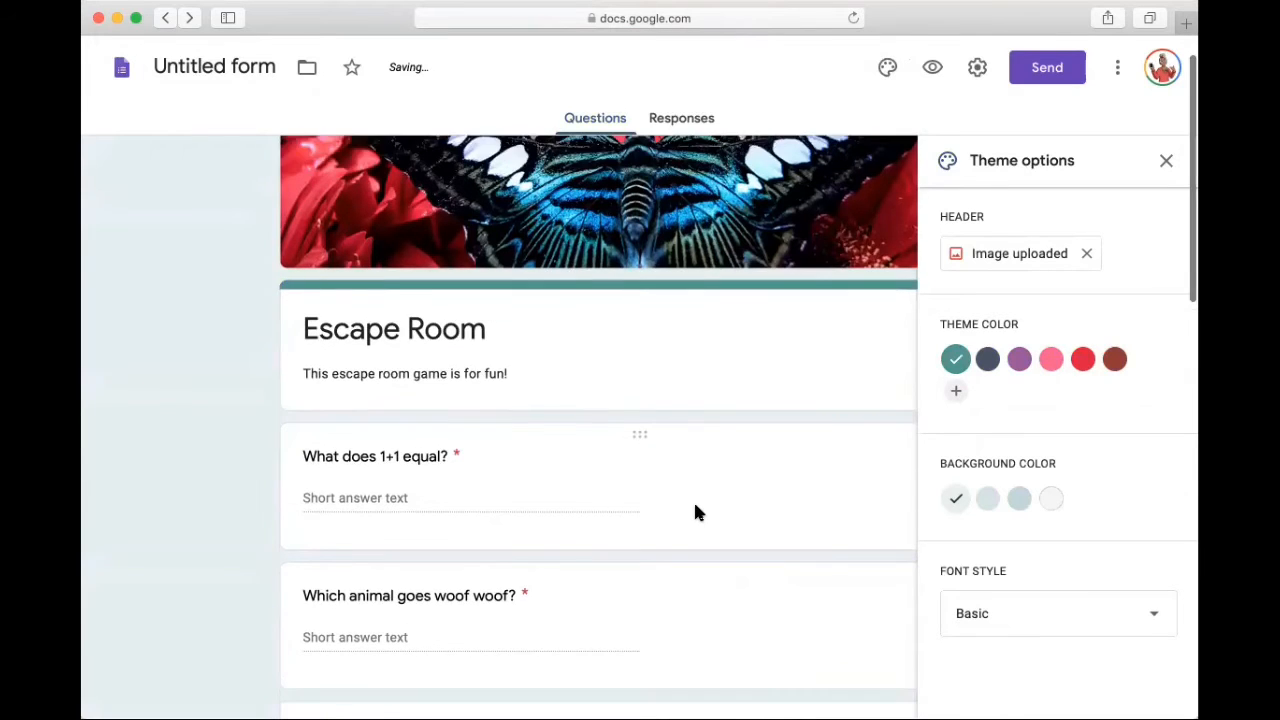
scroll(697, 512, "down", 3)
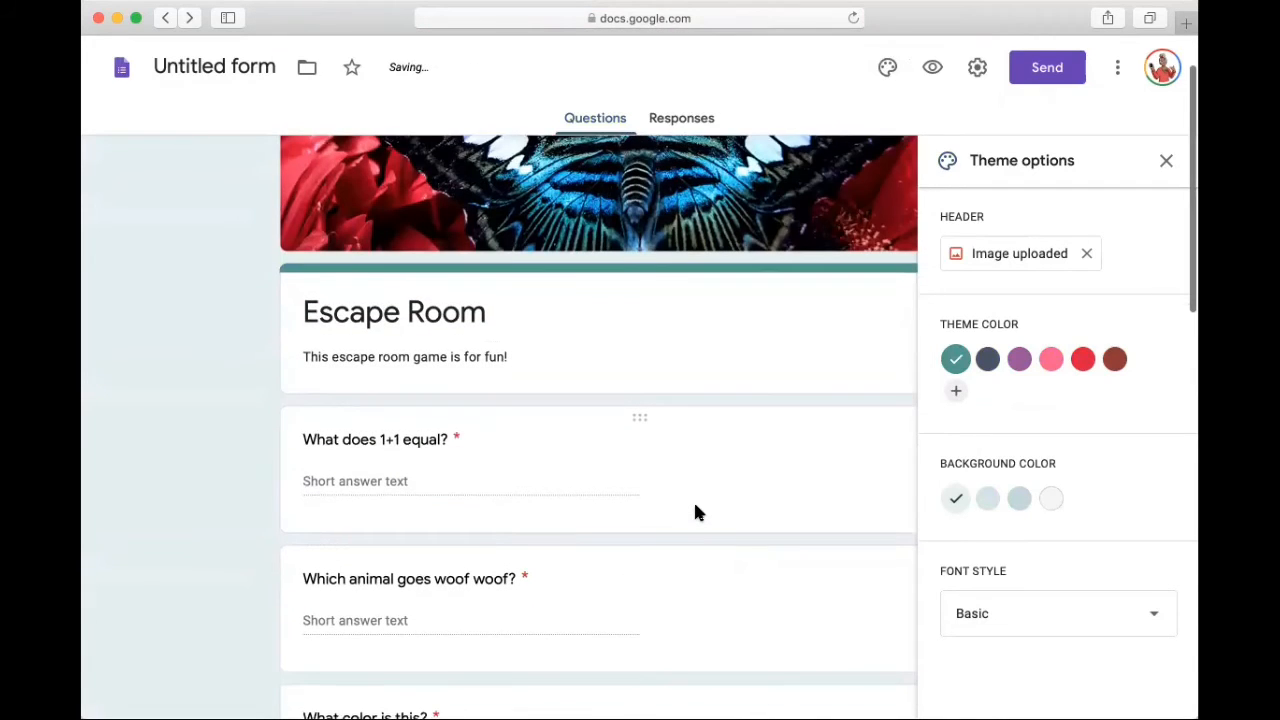
scroll(697, 512, "down", 3)
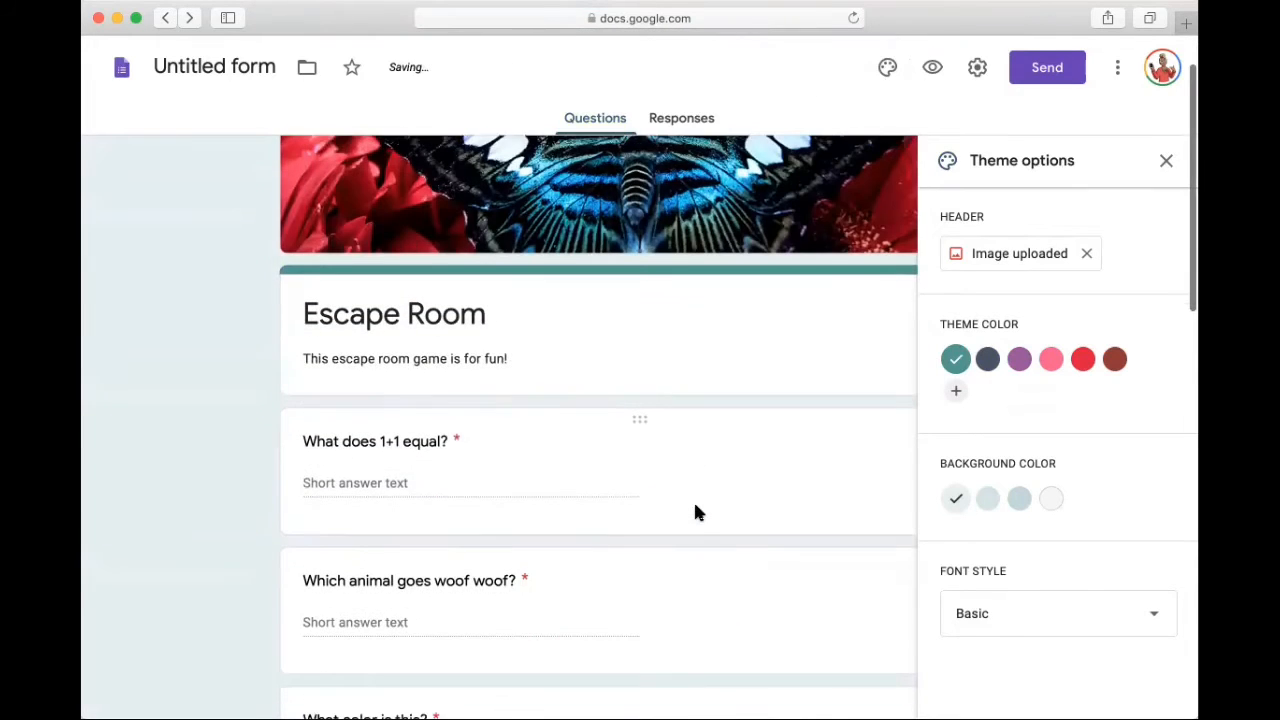
scroll(697, 512, "down", 3)
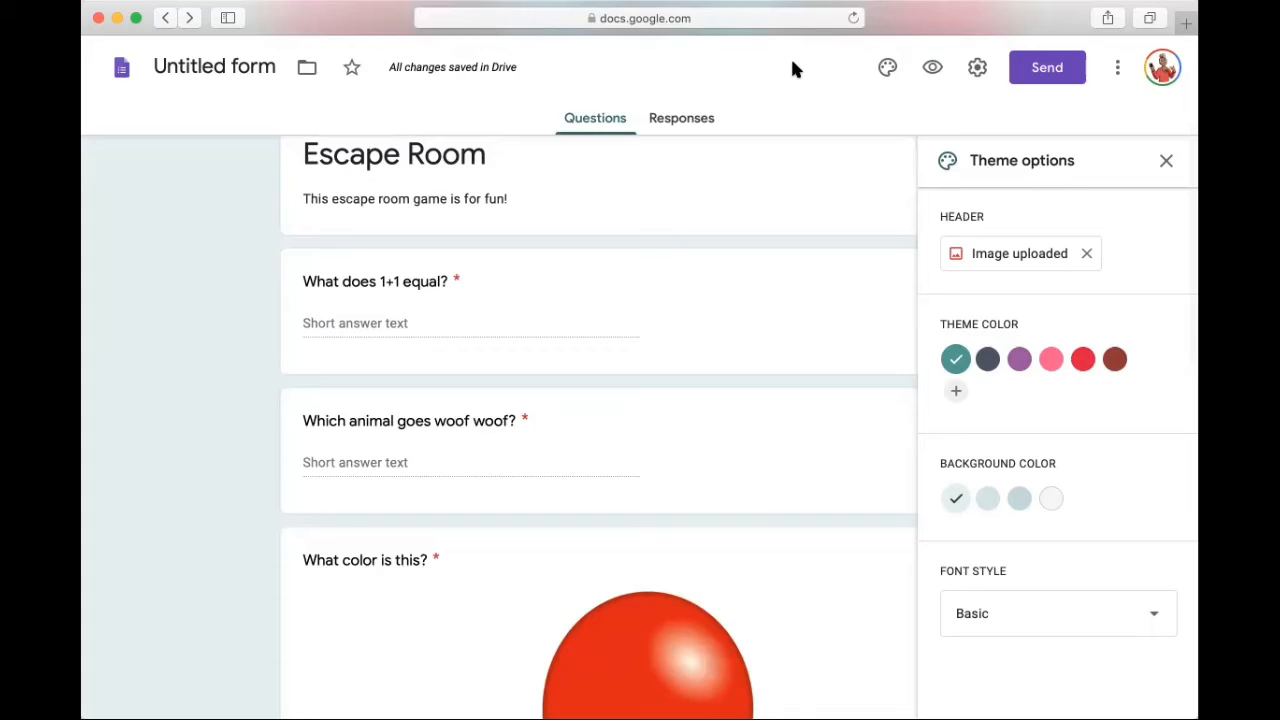
left_click(931, 67)
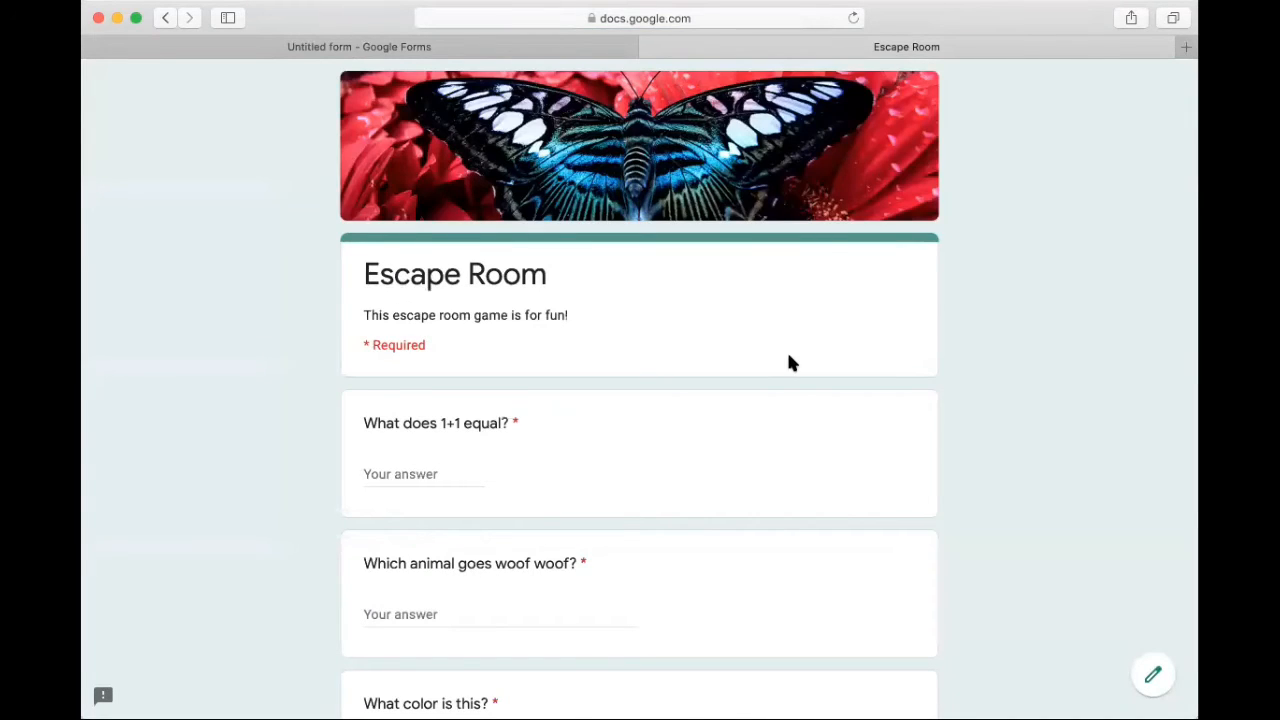
scroll(790, 362, "down", 3)
left_click(413, 331)
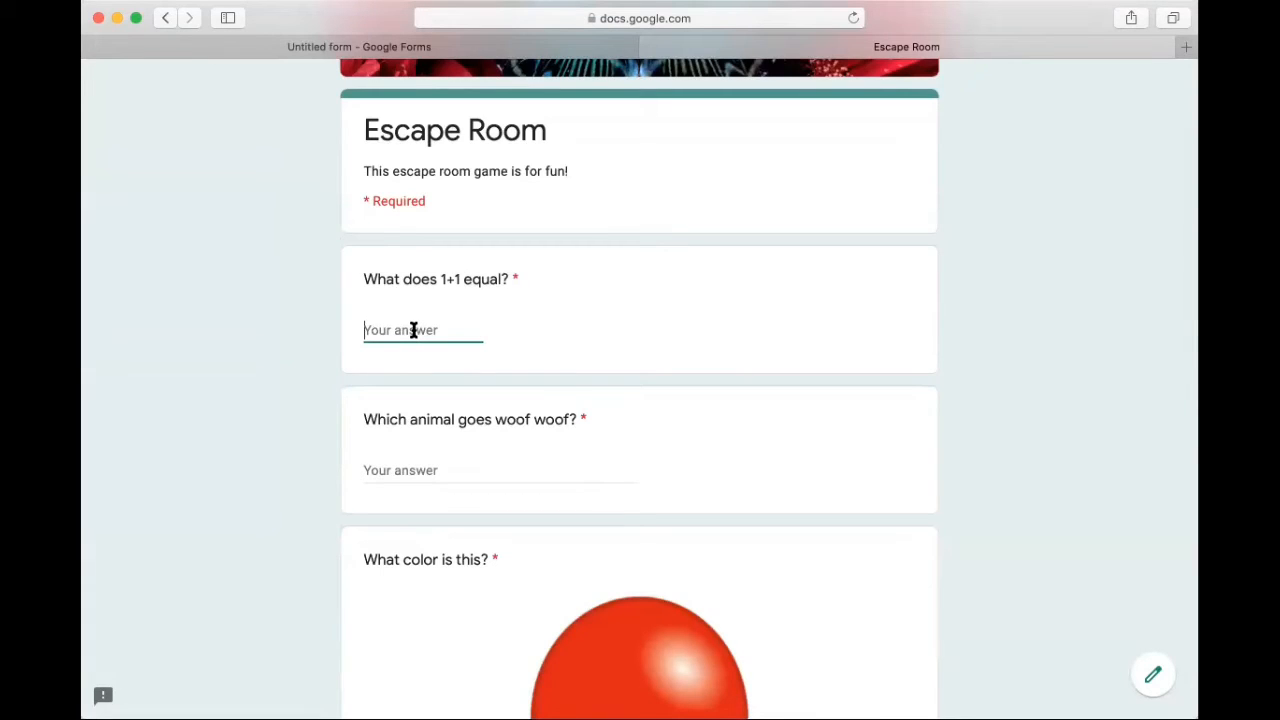
type("3")
left_click(388, 331)
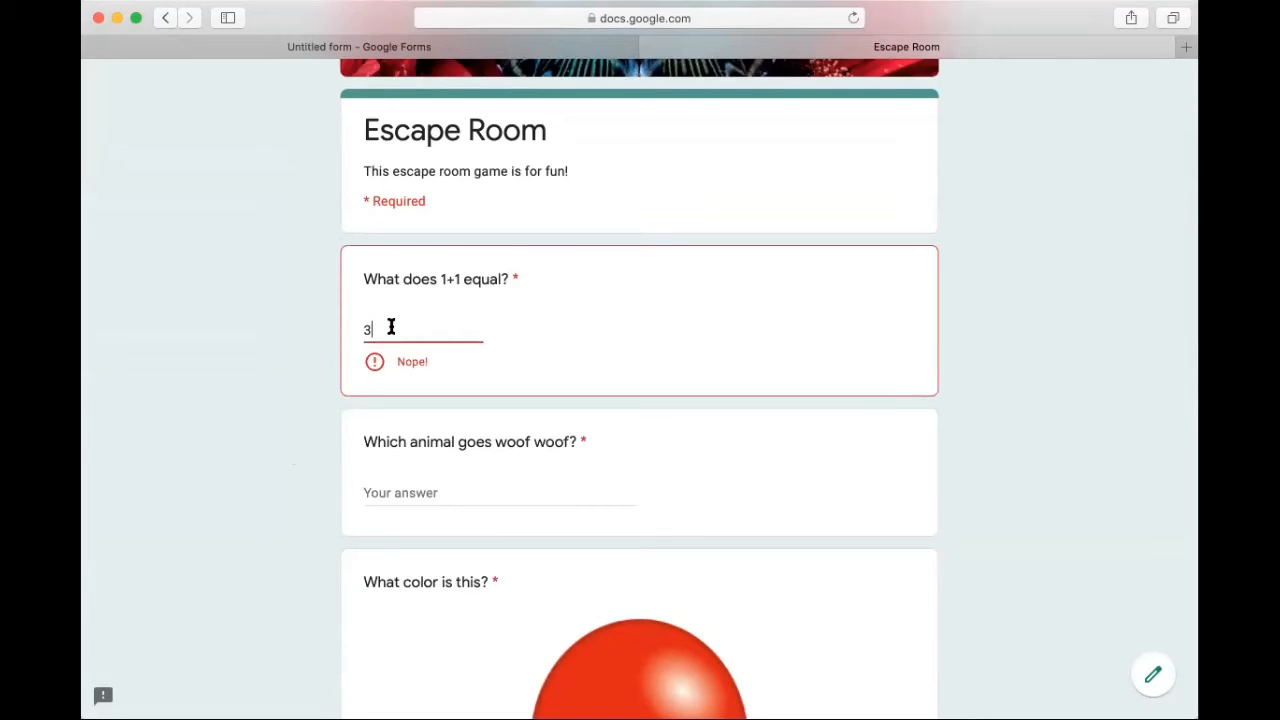
Change the answer to "What does 1+1 equal?" to 2.
key("BackSpace")
type("2")
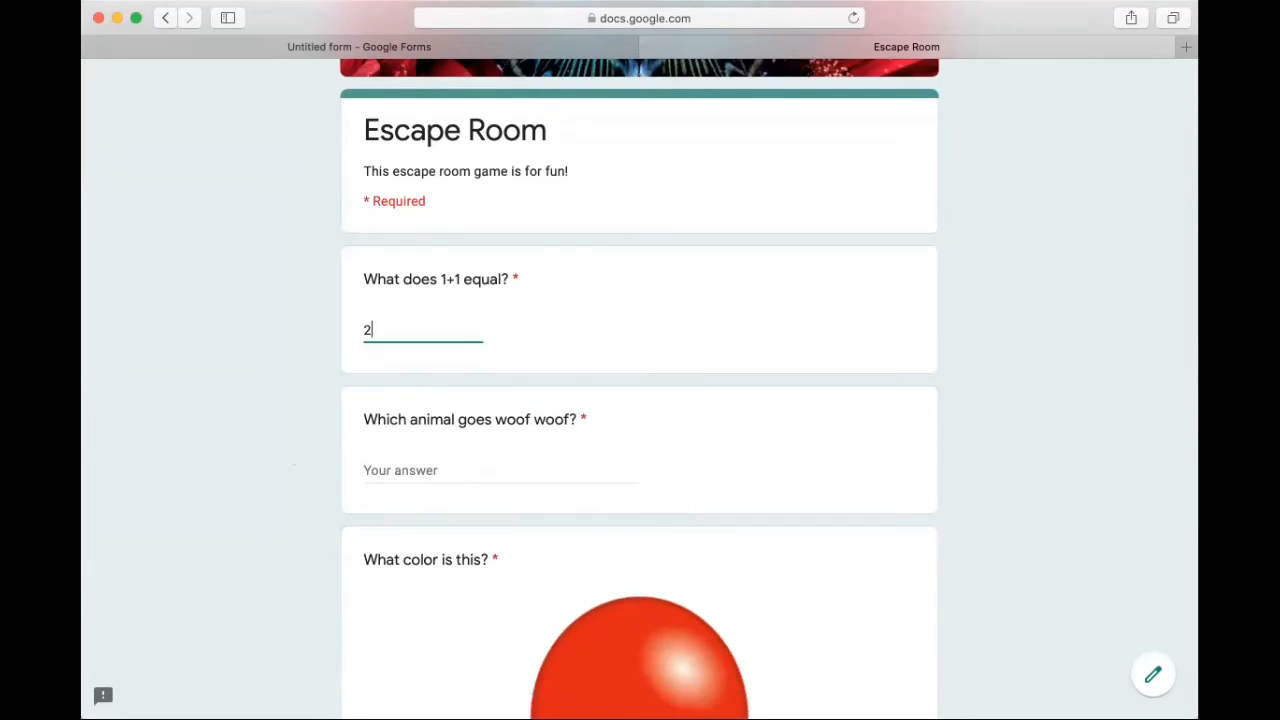
left_click(323, 395)
Test the validation of "Which animal goes woof woof?" with the answer cat, and correct it to dog.
left_click(419, 470)
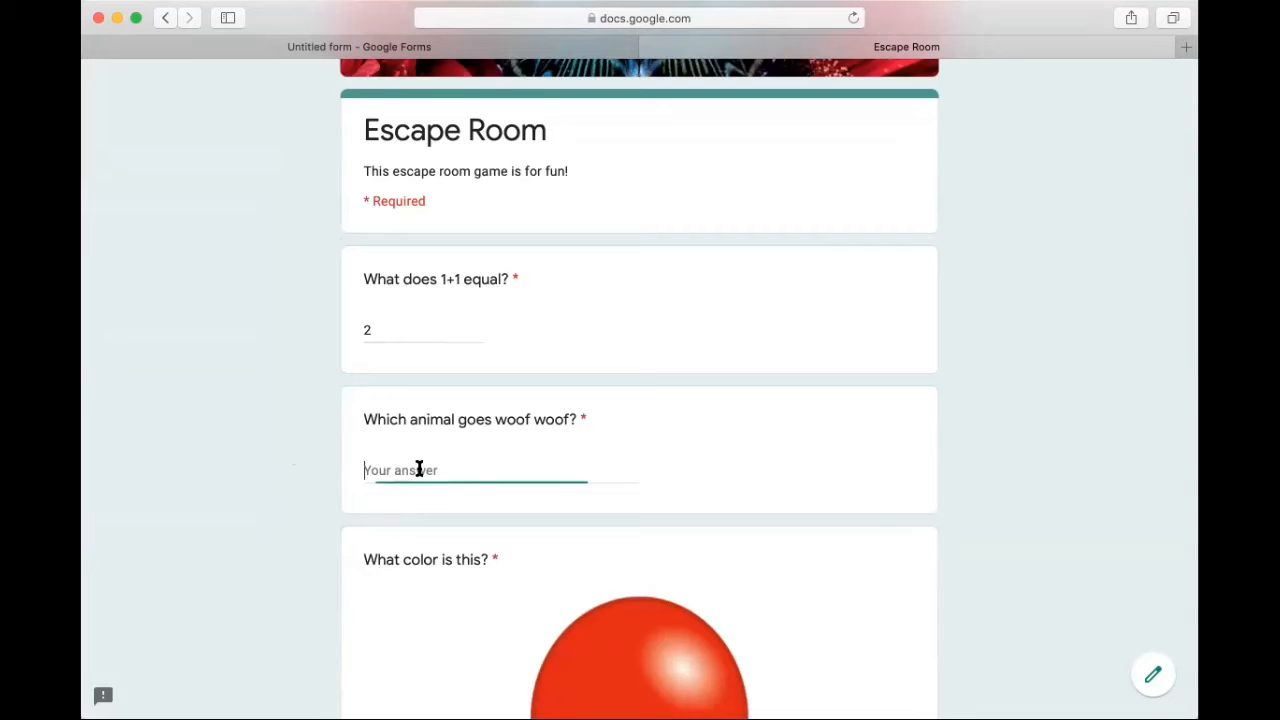
type("cat")
left_click(333, 555)
scroll(330, 536, "down", 2)
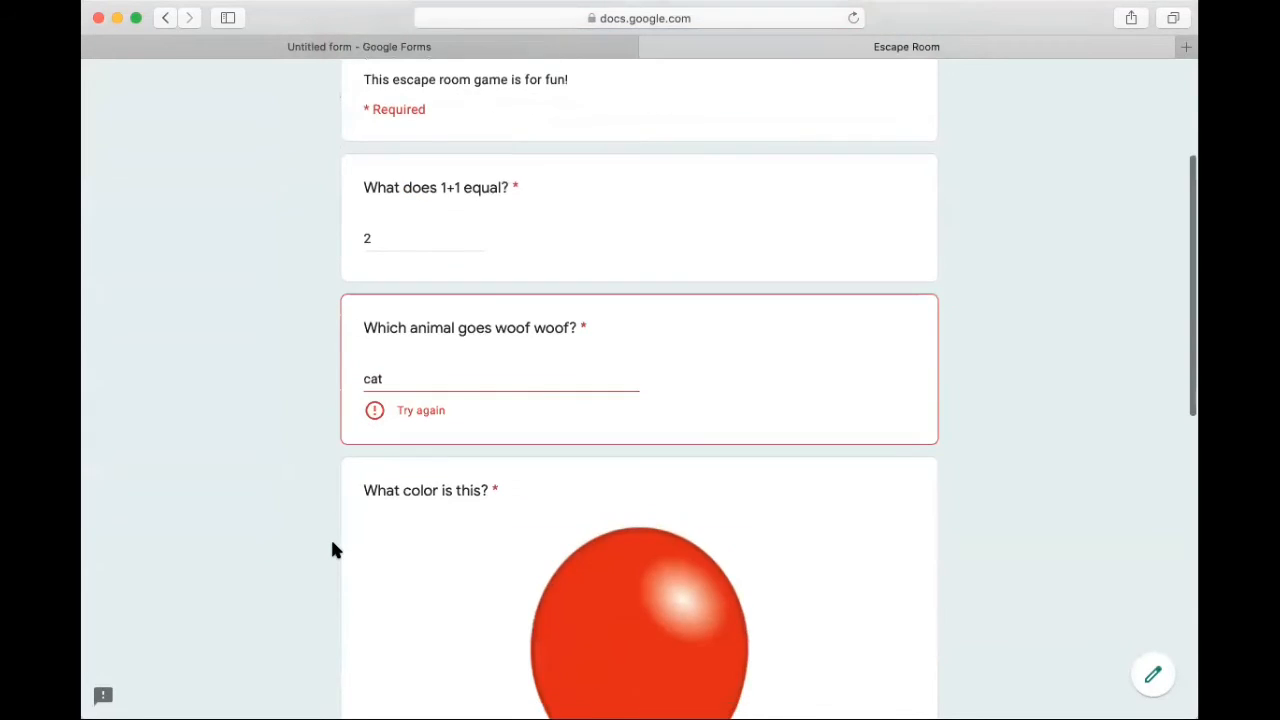
left_click(411, 383)
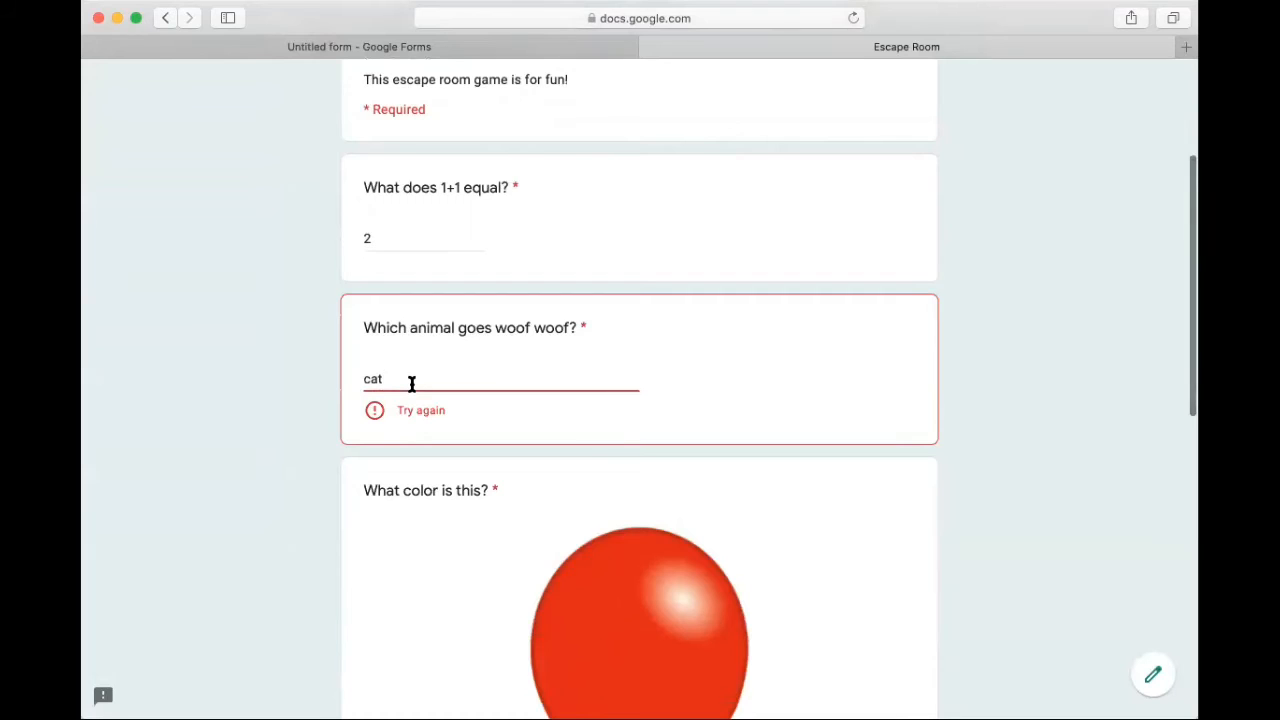
key("BackSpace")
key("BackSpace")
key("BackSpace")
type("dog")
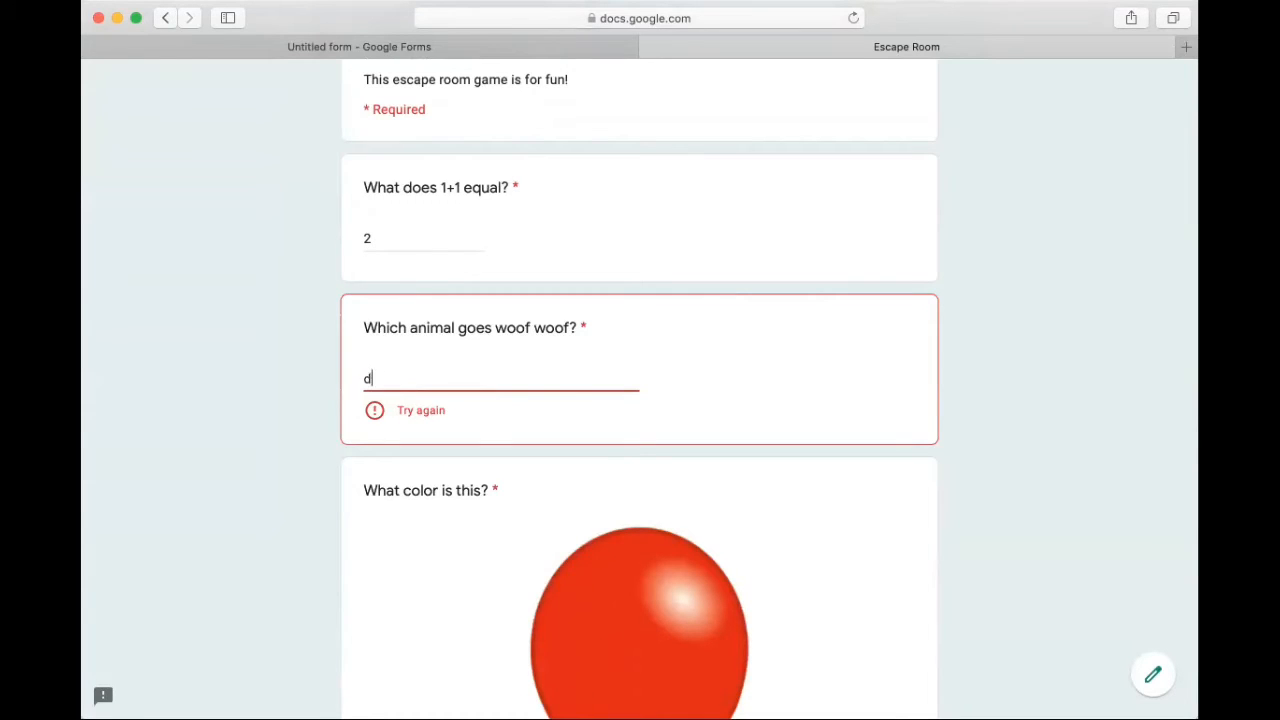
left_click(322, 462)
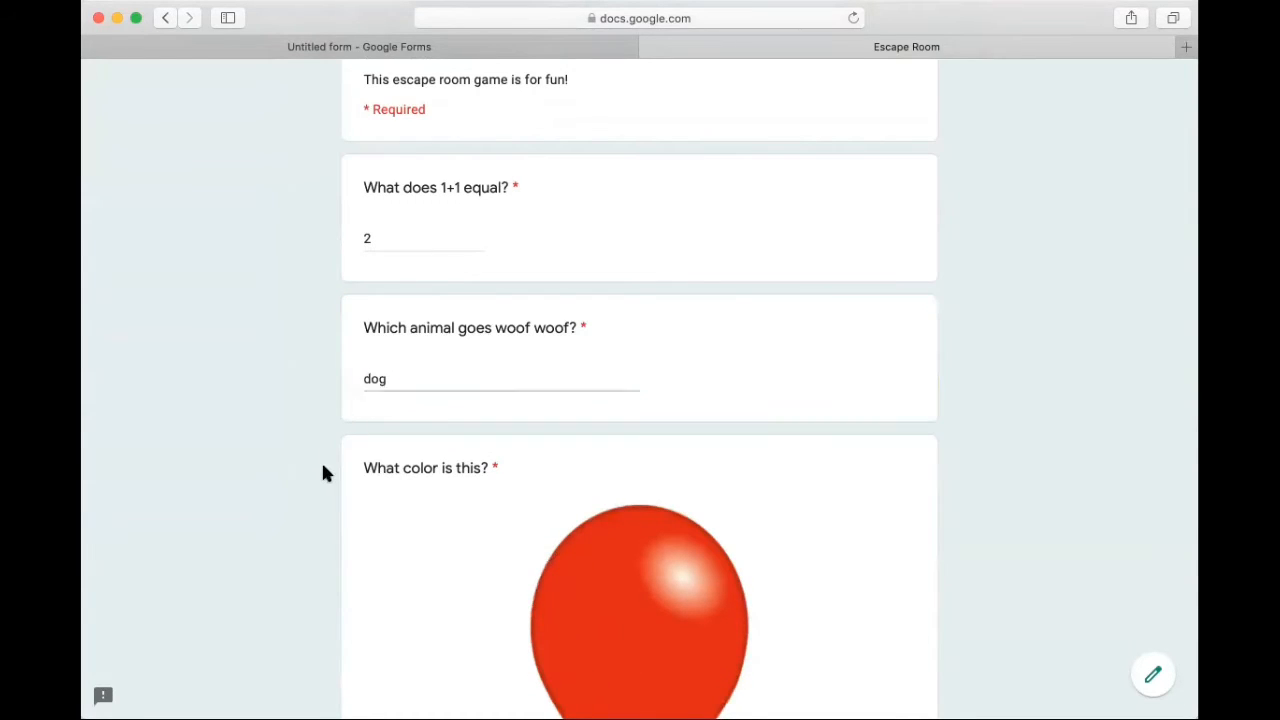
Test the validation of the balloon question "What color is this?" with the answer blue, and correct it to red.
scroll(323, 468, "down", 5)
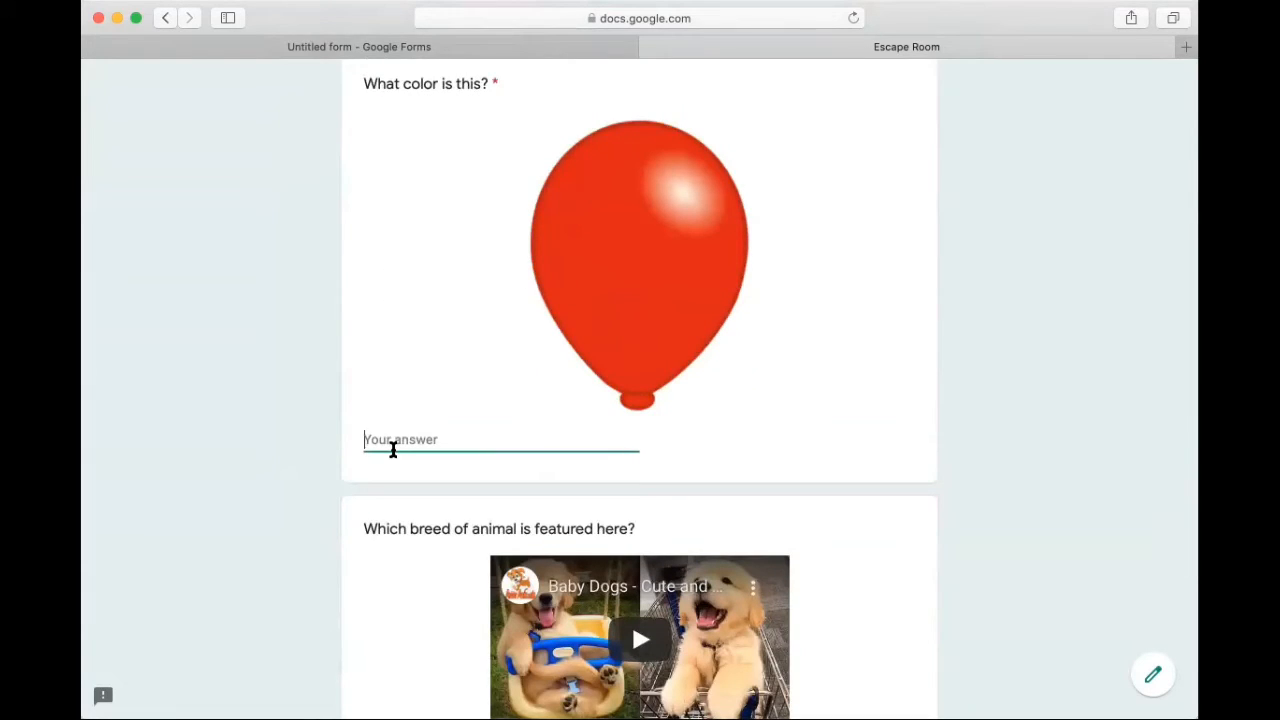
type("blue")
left_click(311, 486)
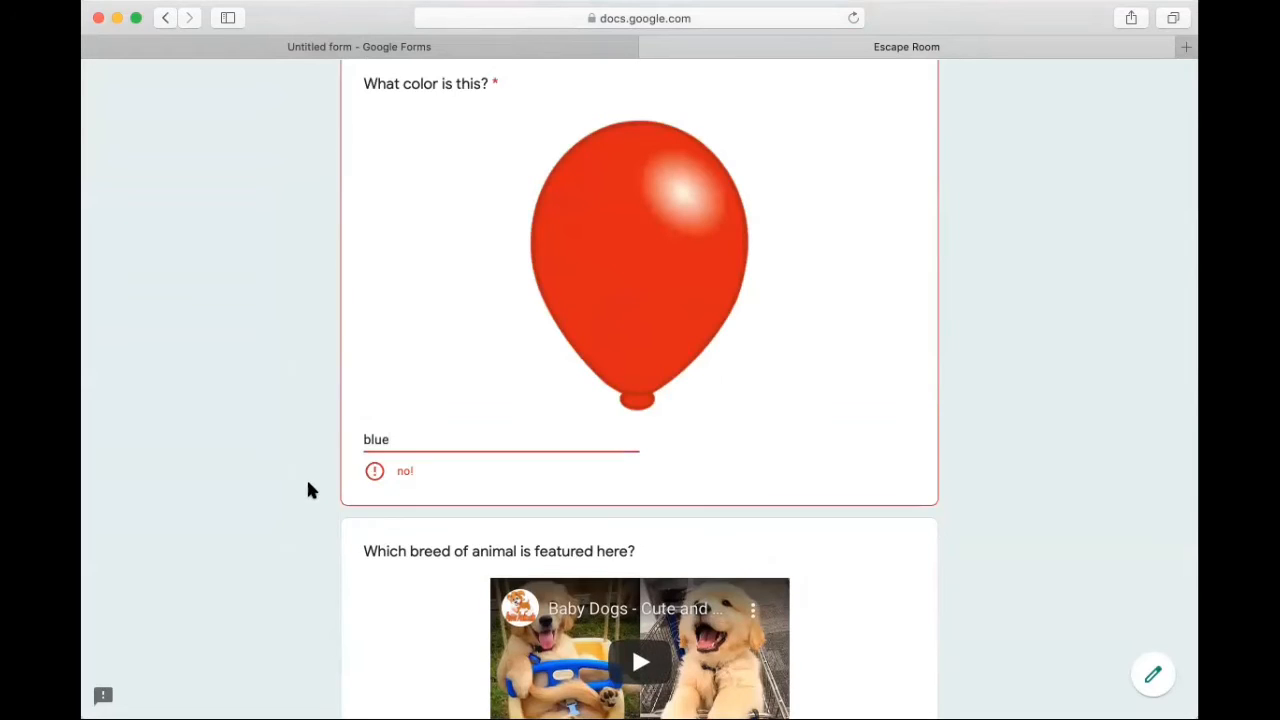
left_click(400, 436)
key("BackSpace")
key("BackSpace")
key("BackSpace")
key("BackSpace")
type("red")
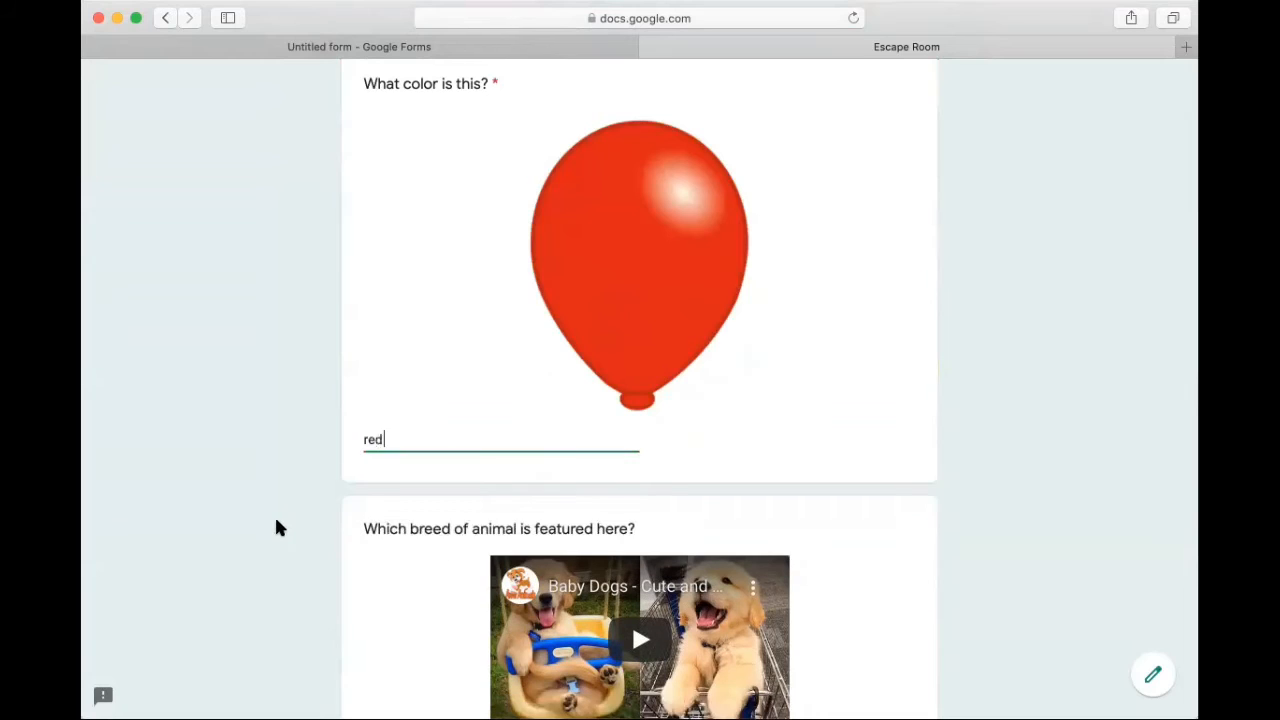
left_click(280, 527)
Answer the untitled question below the dog video with lab and submit the form.
scroll(280, 527, "down", 5)
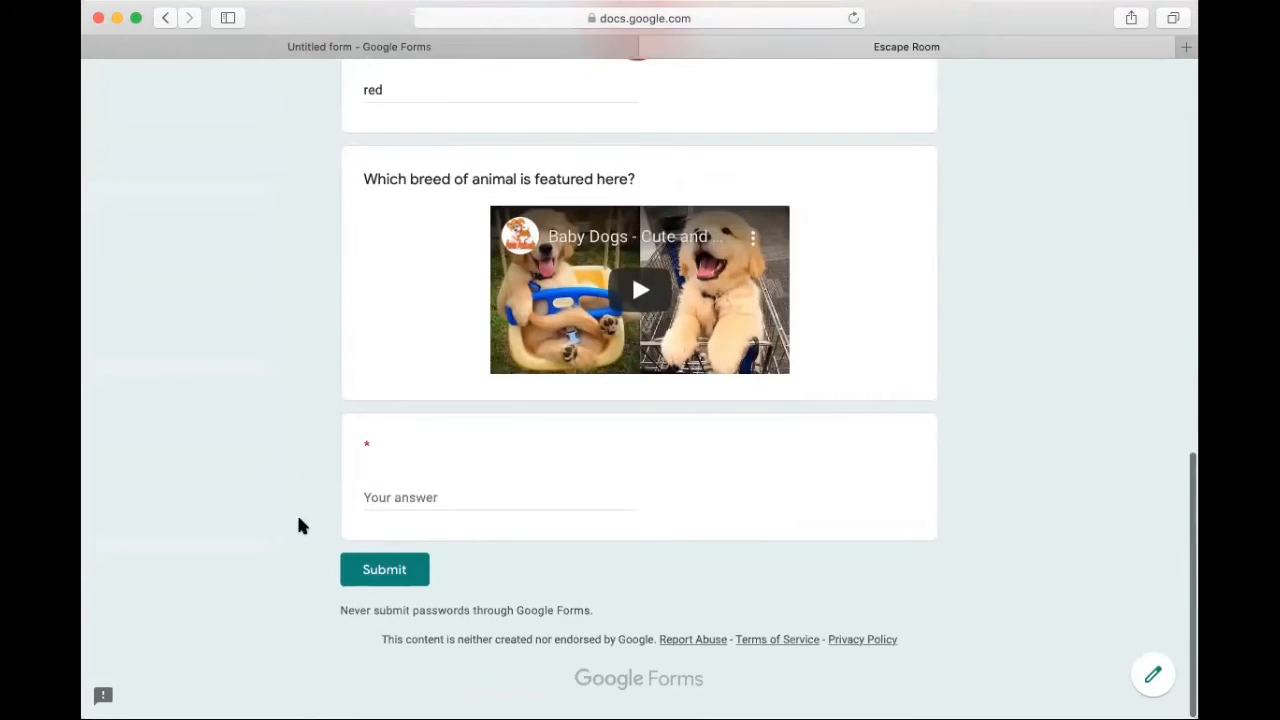
left_click(373, 500)
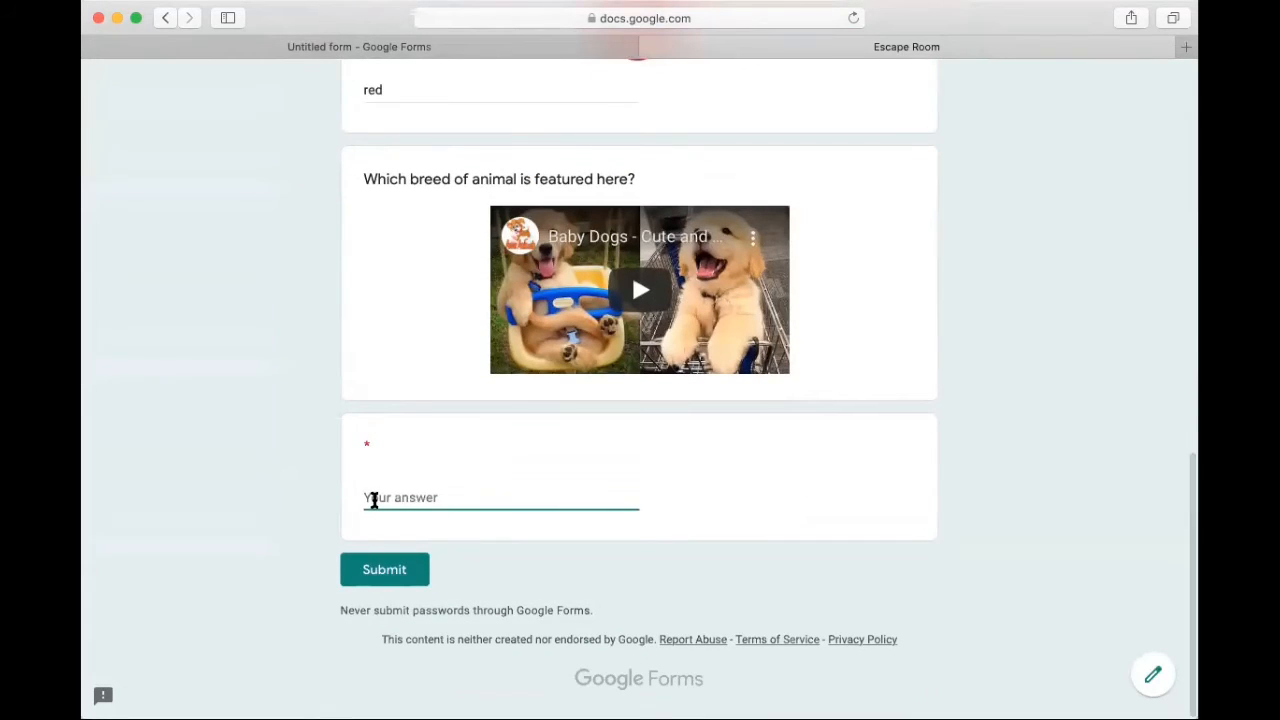
type("lab")
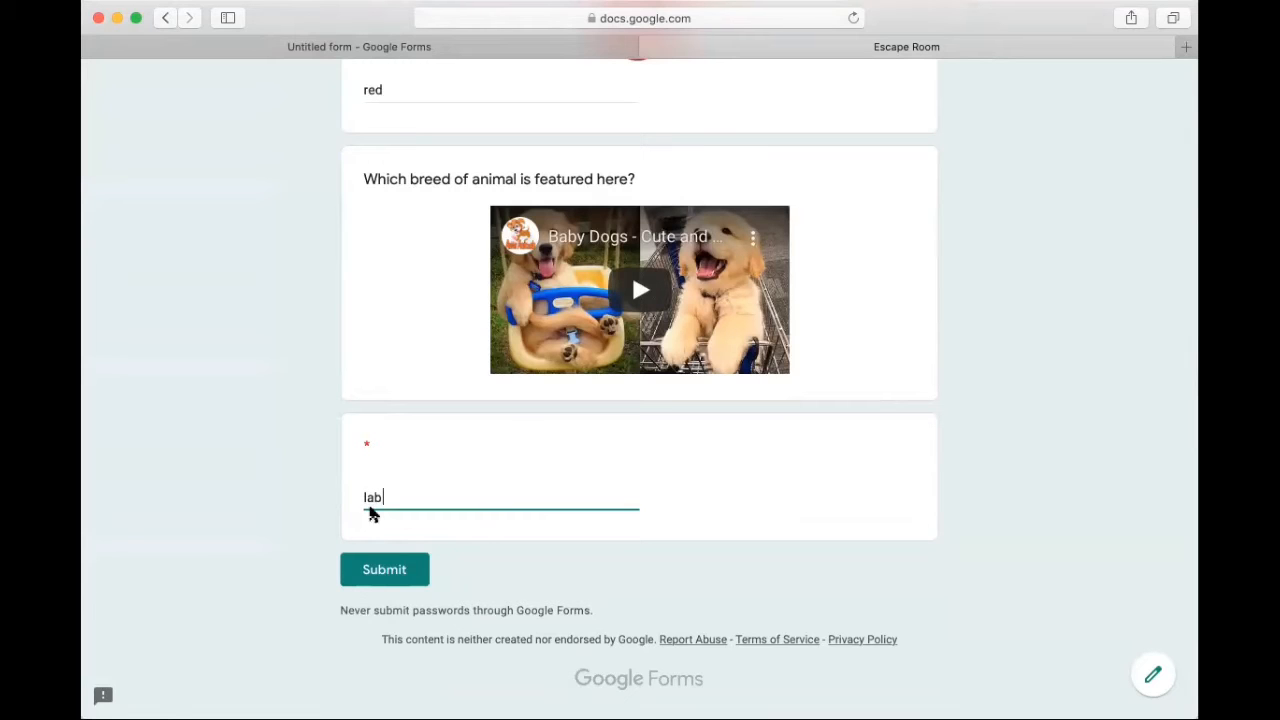
left_click(388, 572)
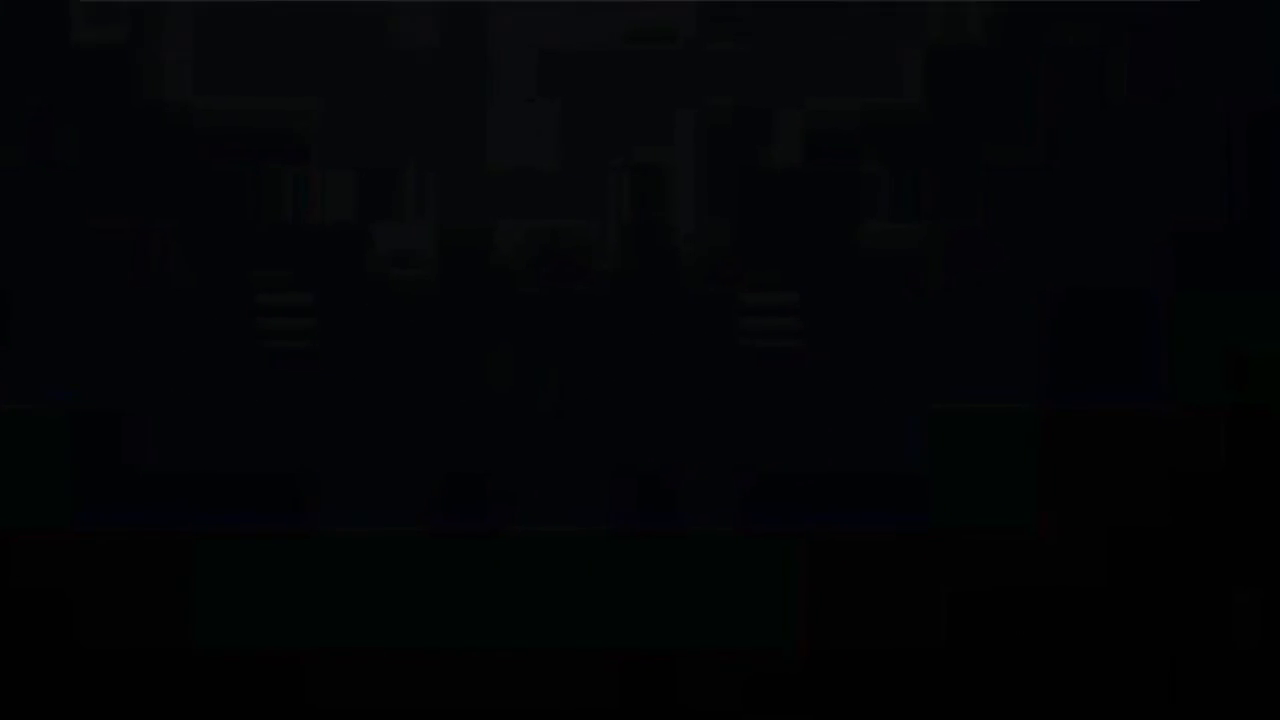
Delete the question "What does 1+1 equal?" from the form in the editor.
scroll(748, 401, "down", 2)
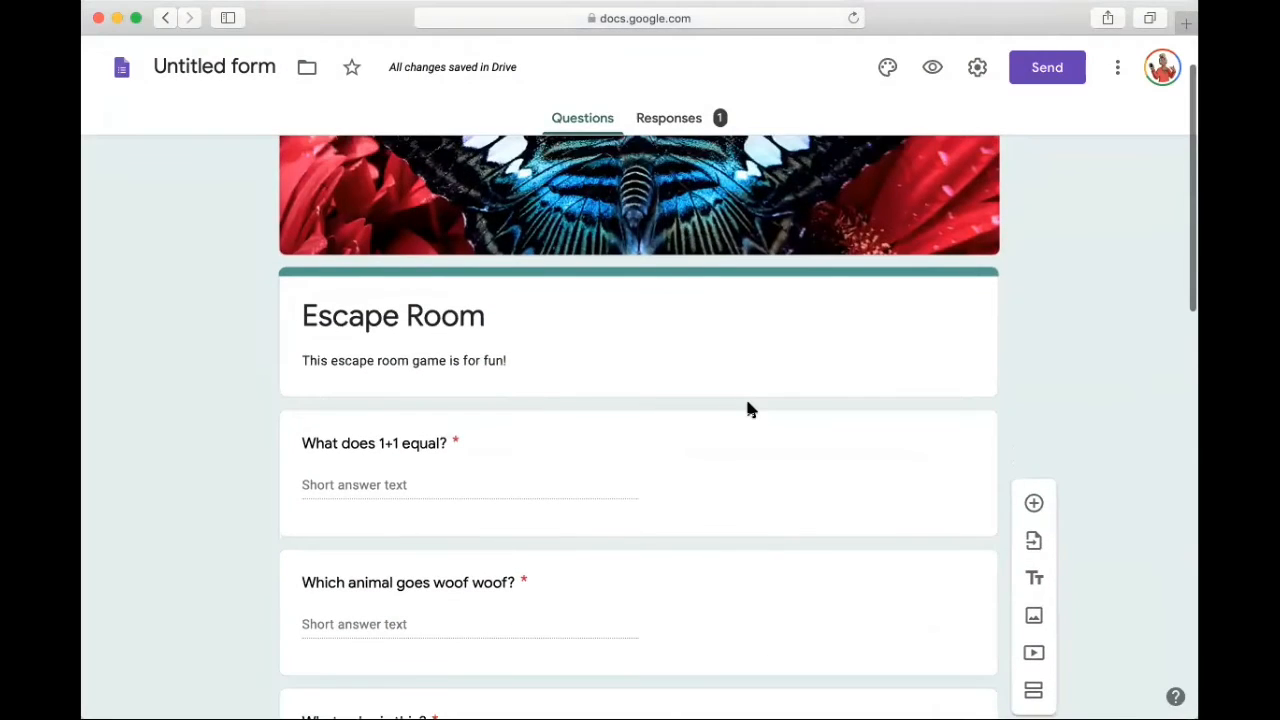
scroll(748, 401, "down", 1)
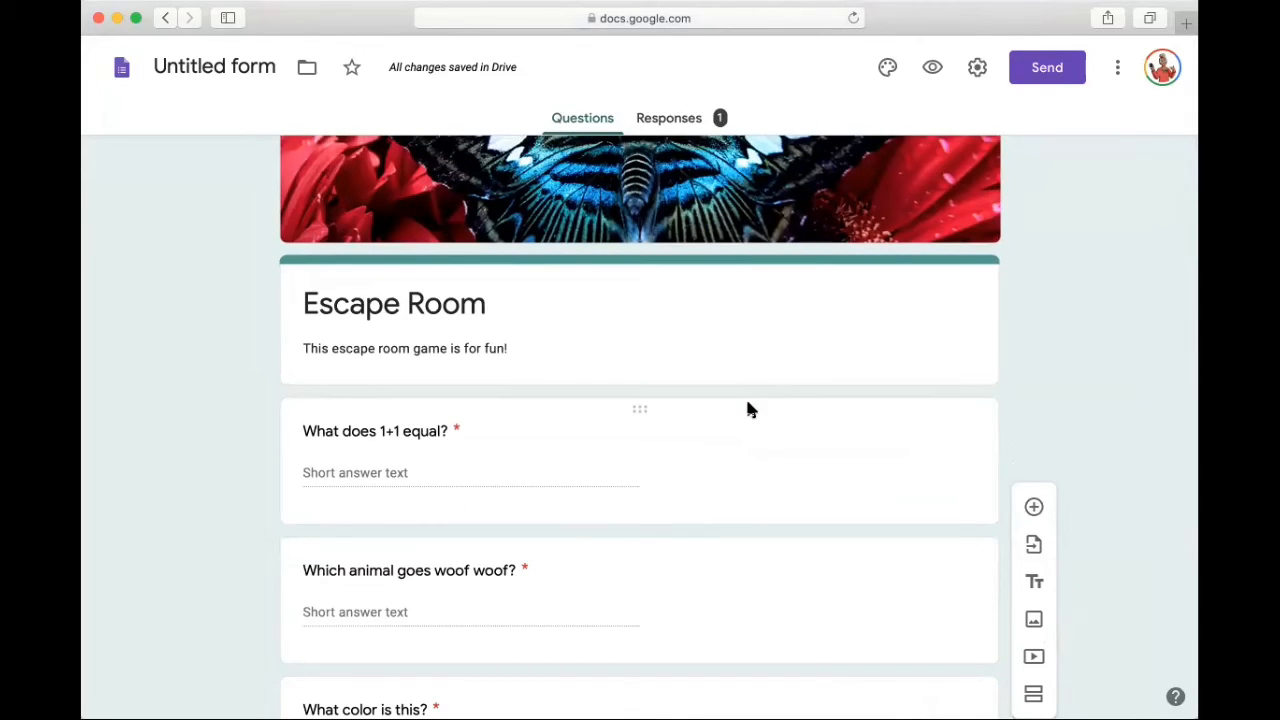
left_click(710, 499)
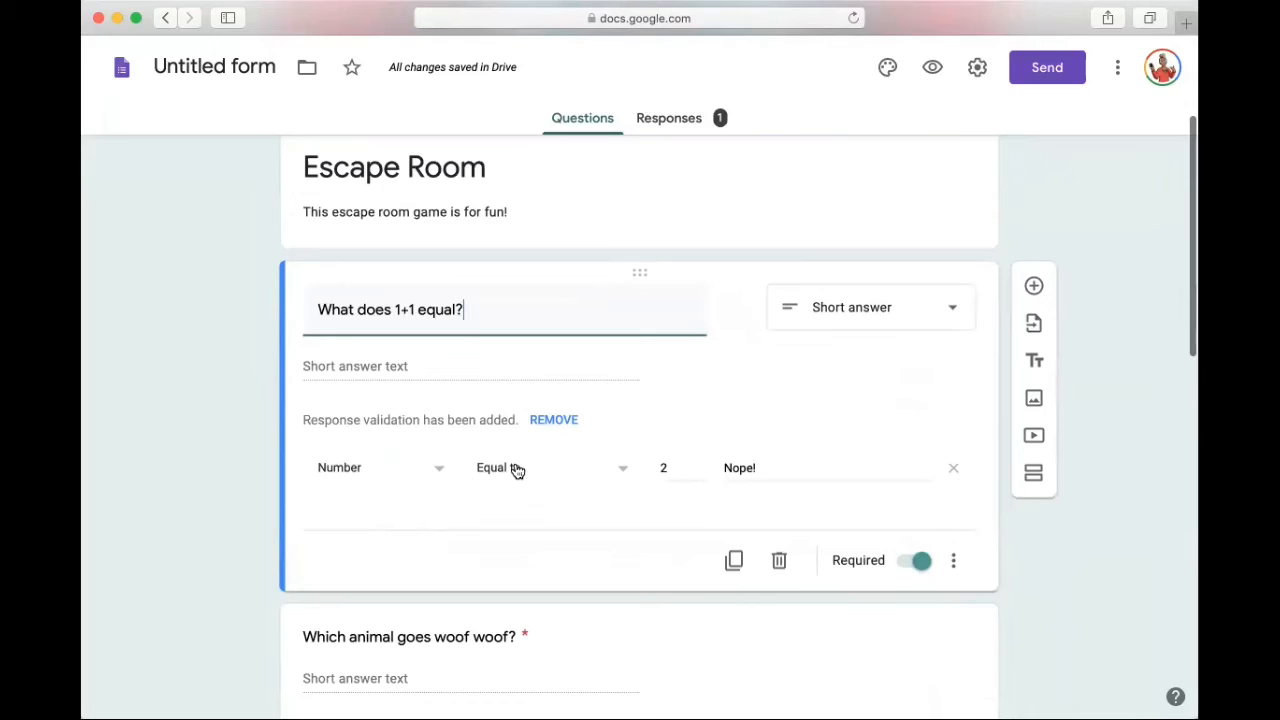
left_click(778, 555)
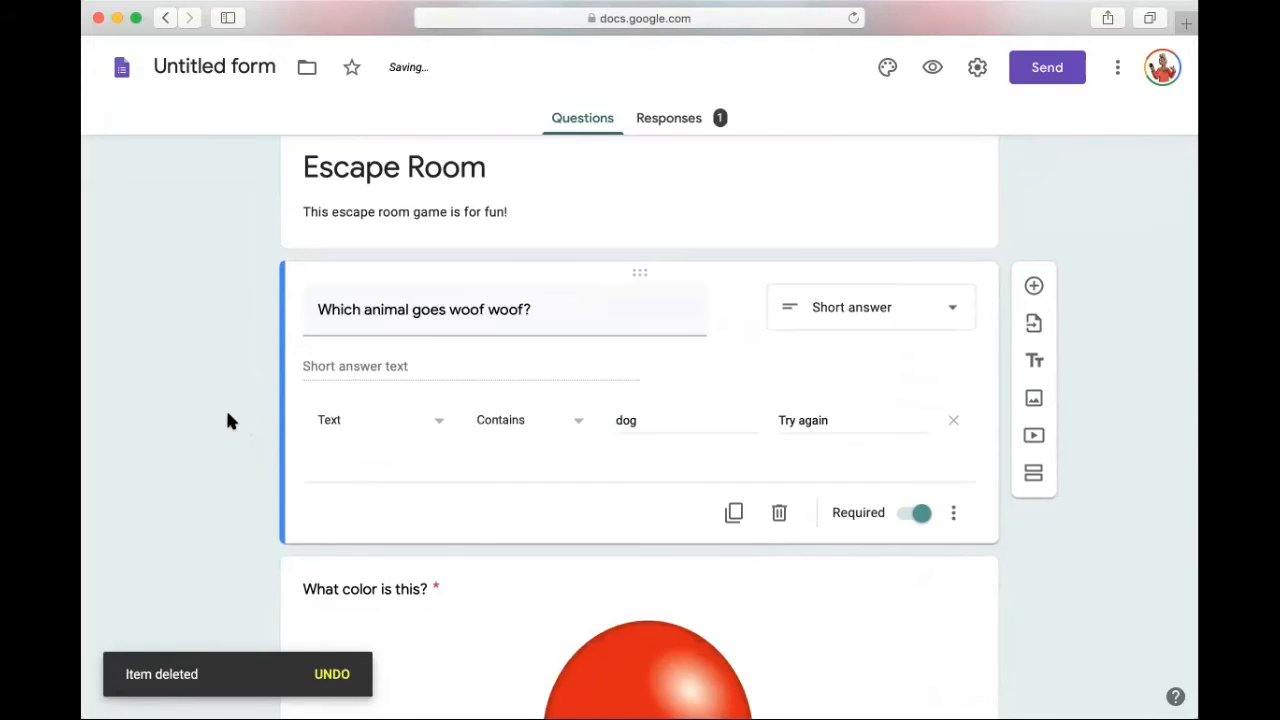
Add a new question directly below the balloon question "What color is this?".
scroll(228, 421, "up", 3)
scroll(228, 421, "down", 2)
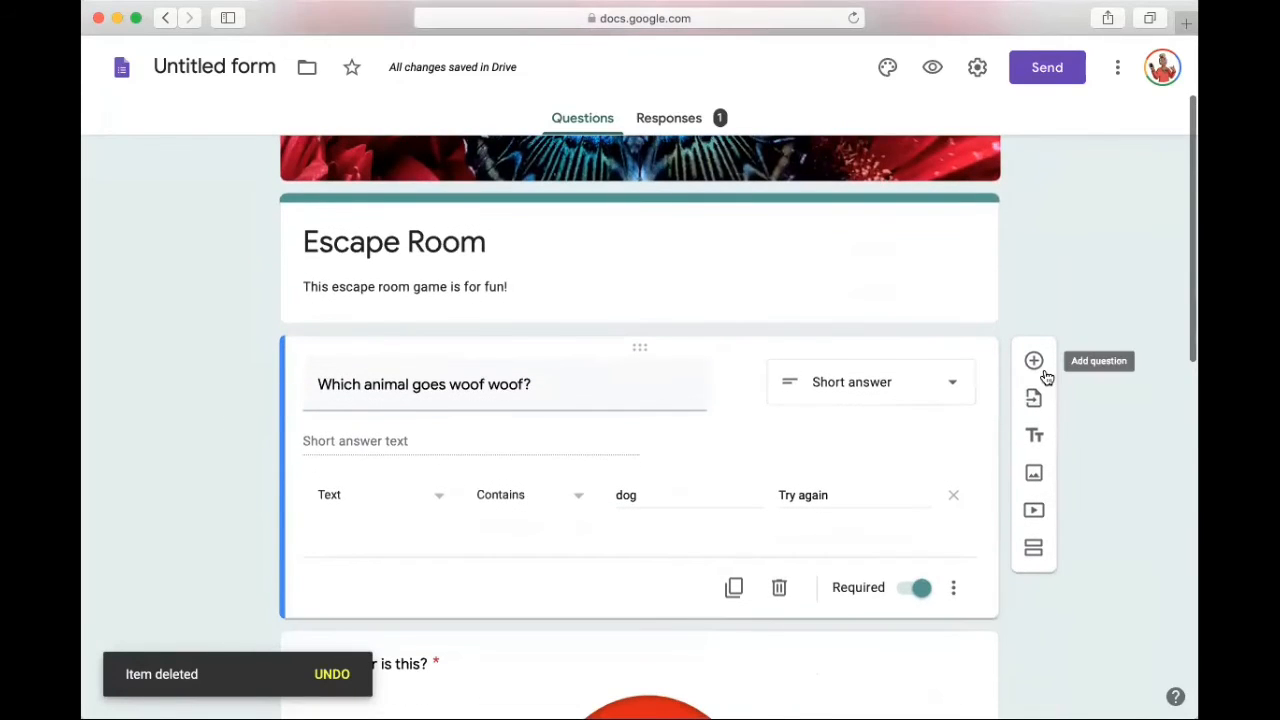
scroll(473, 507, "down", 1)
scroll(473, 507, "down", 3)
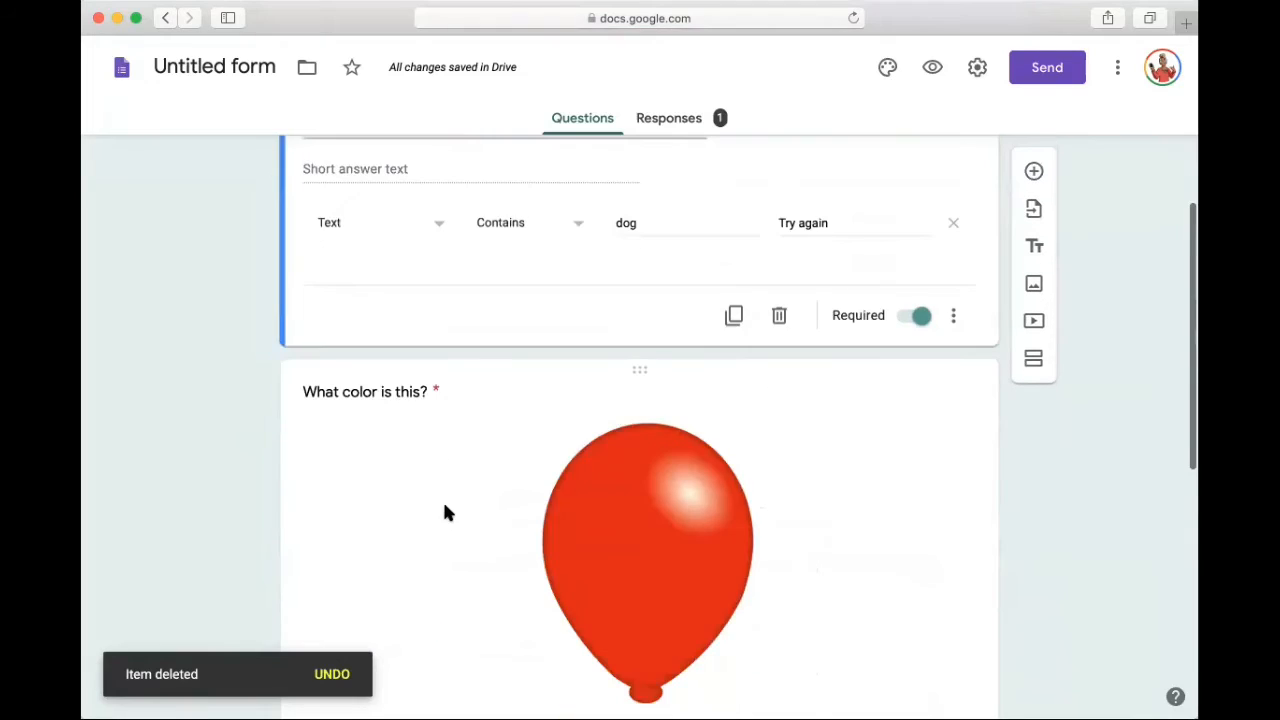
left_click(440, 512)
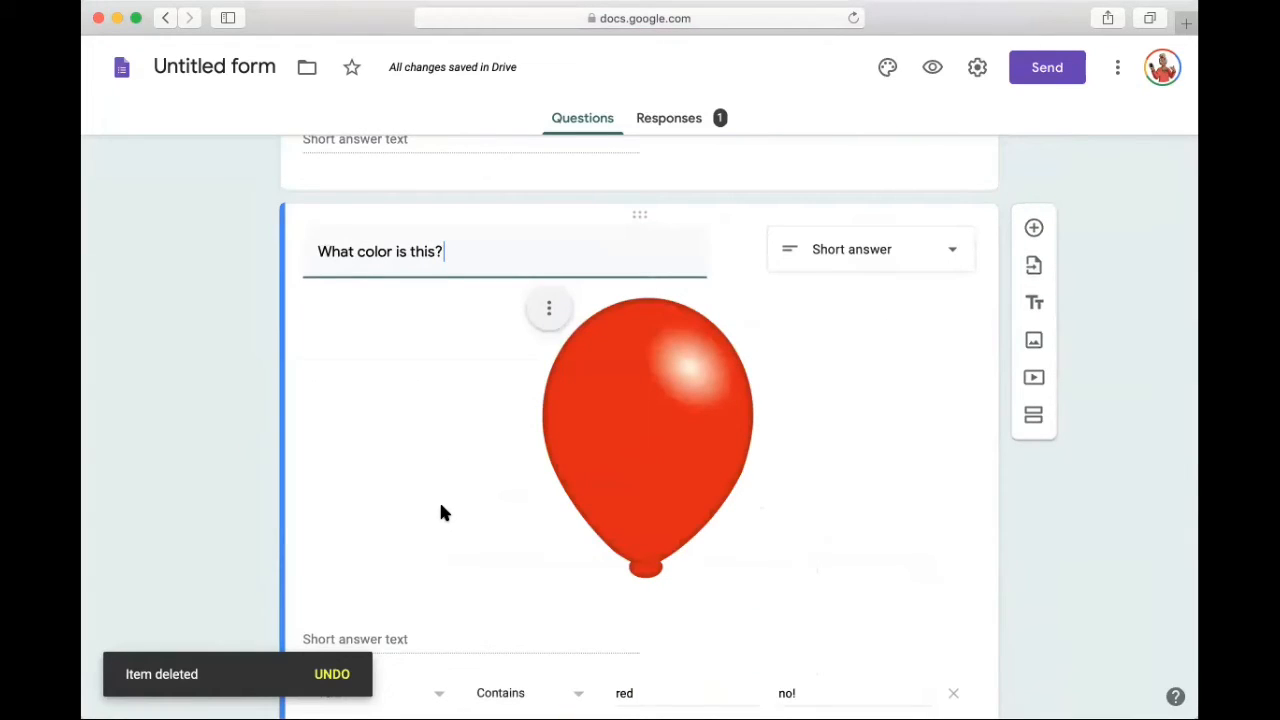
scroll(440, 505, "up", 2)
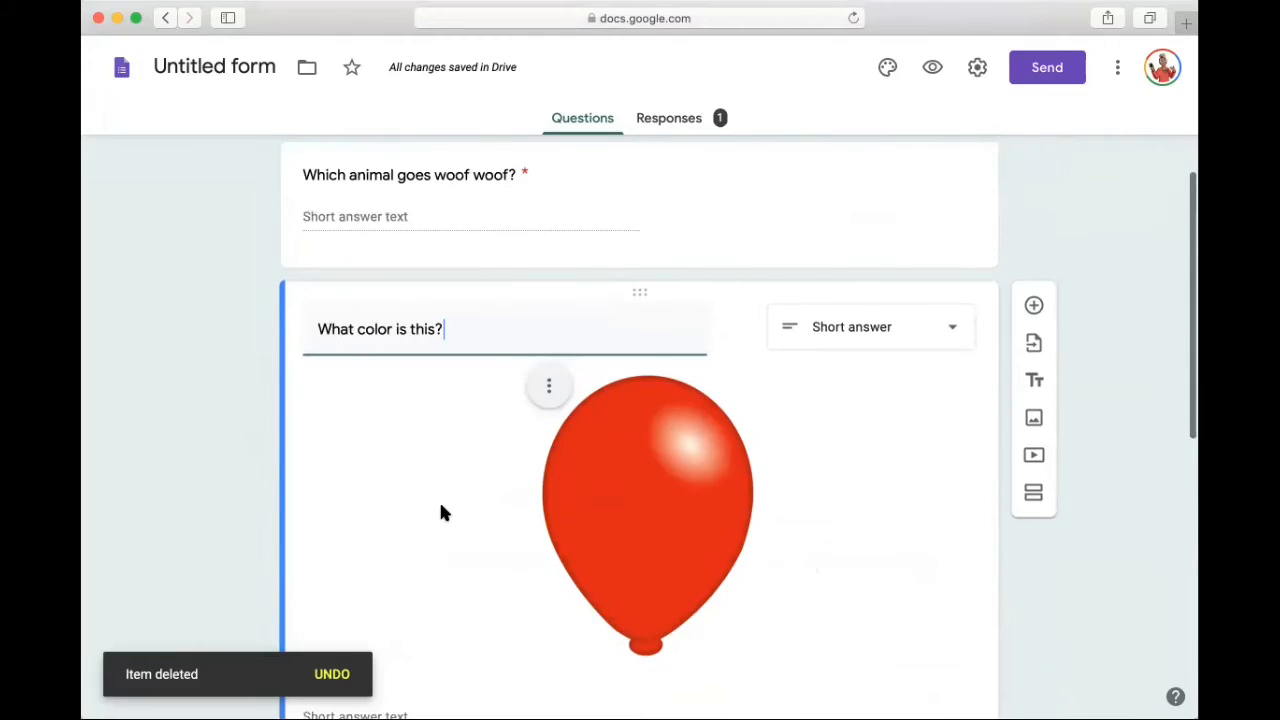
scroll(443, 512, "up", 1)
scroll(443, 512, "up", 1)
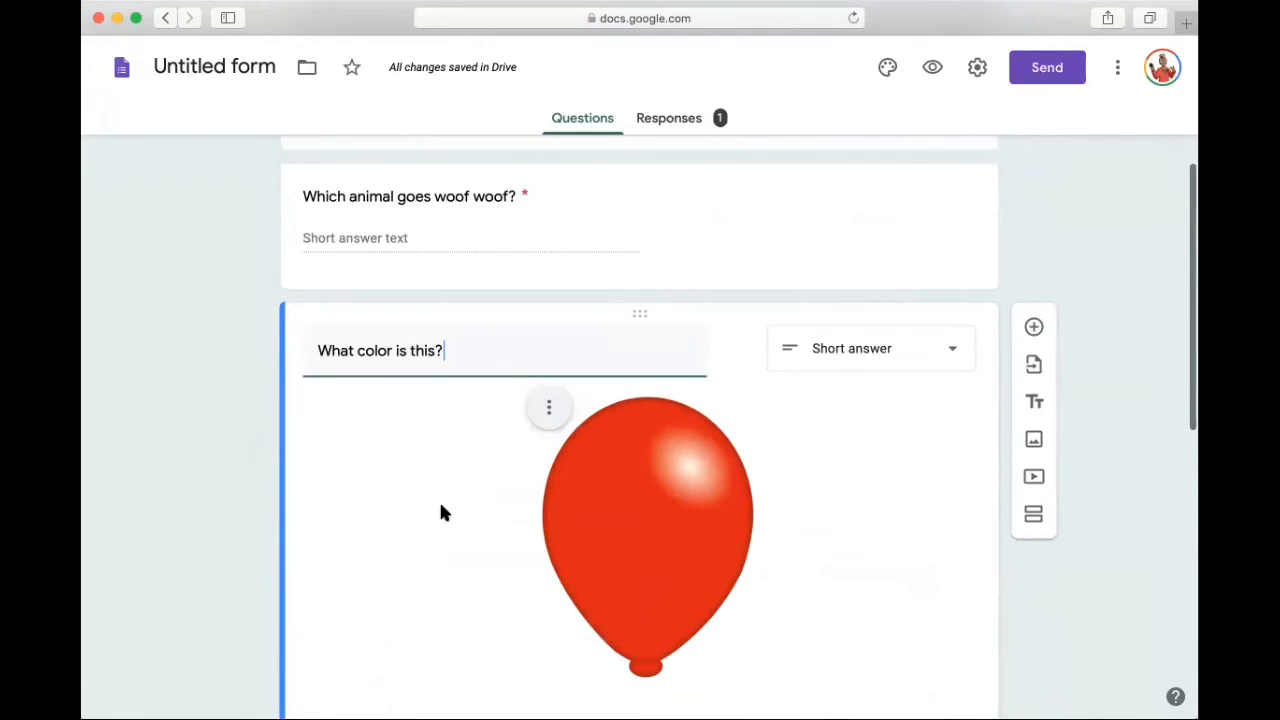
scroll(442, 510, "up", 1)
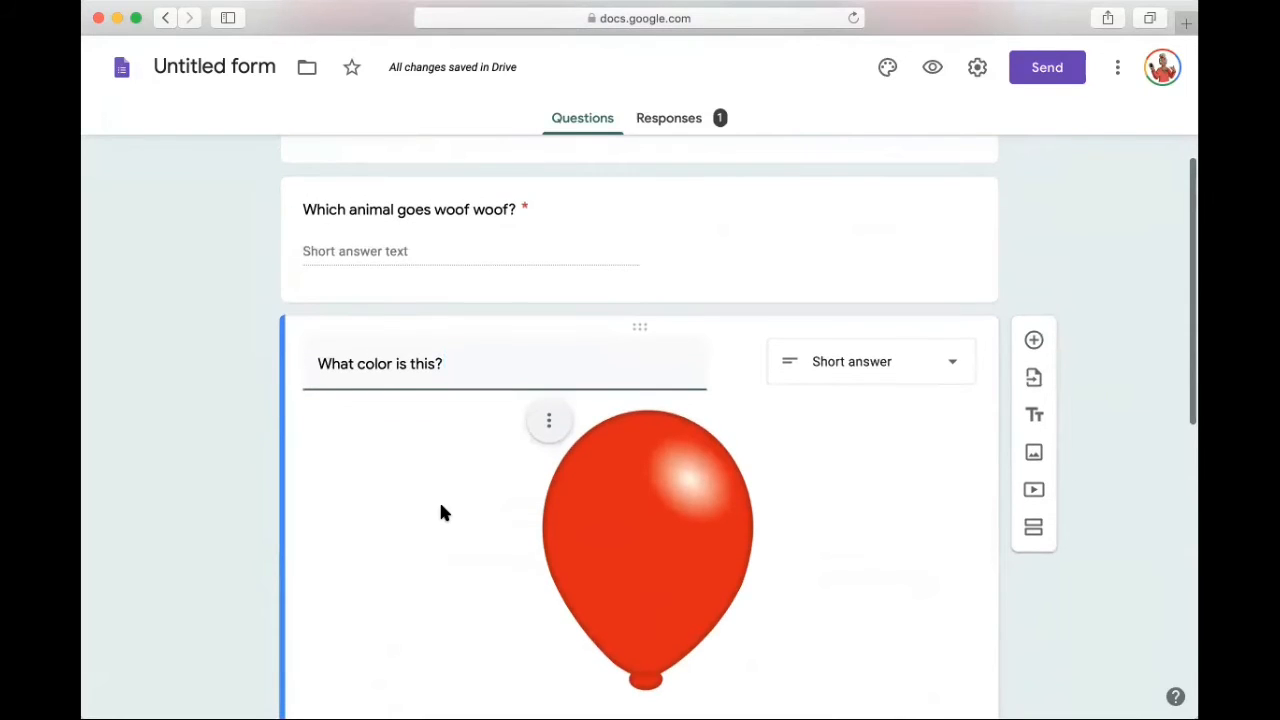
scroll(443, 512, "up", 1)
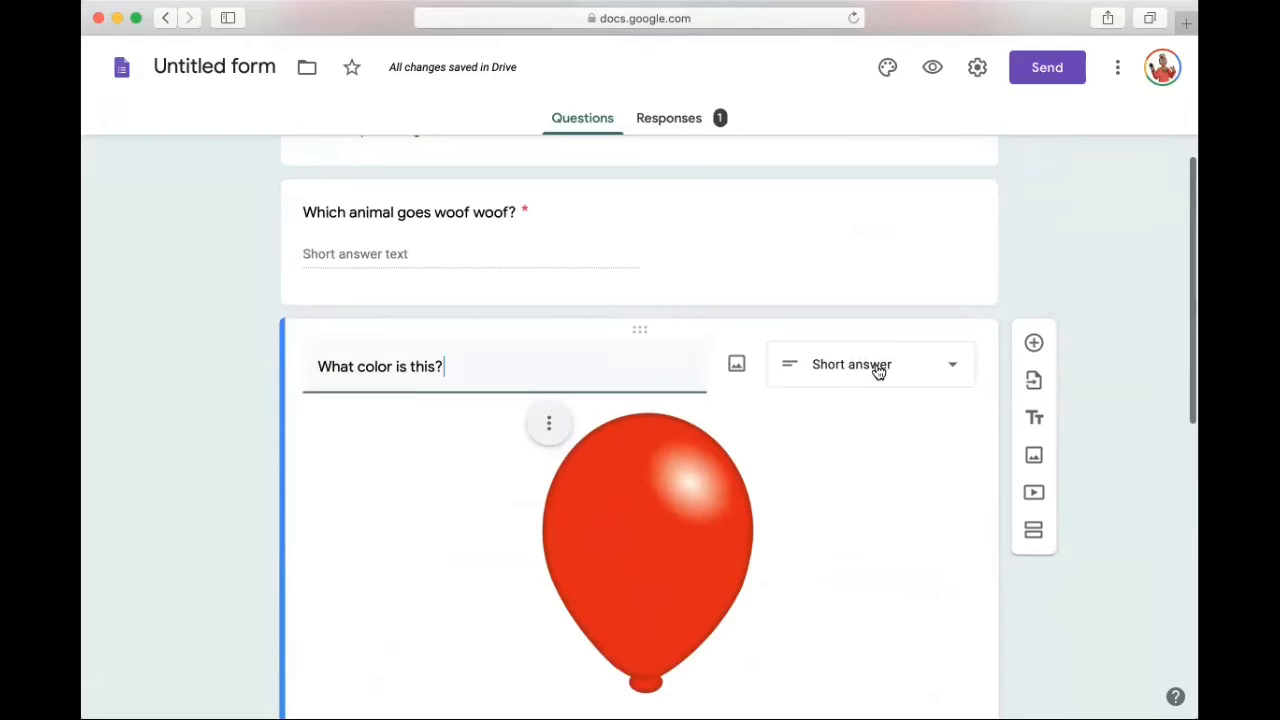
left_click(1037, 343)
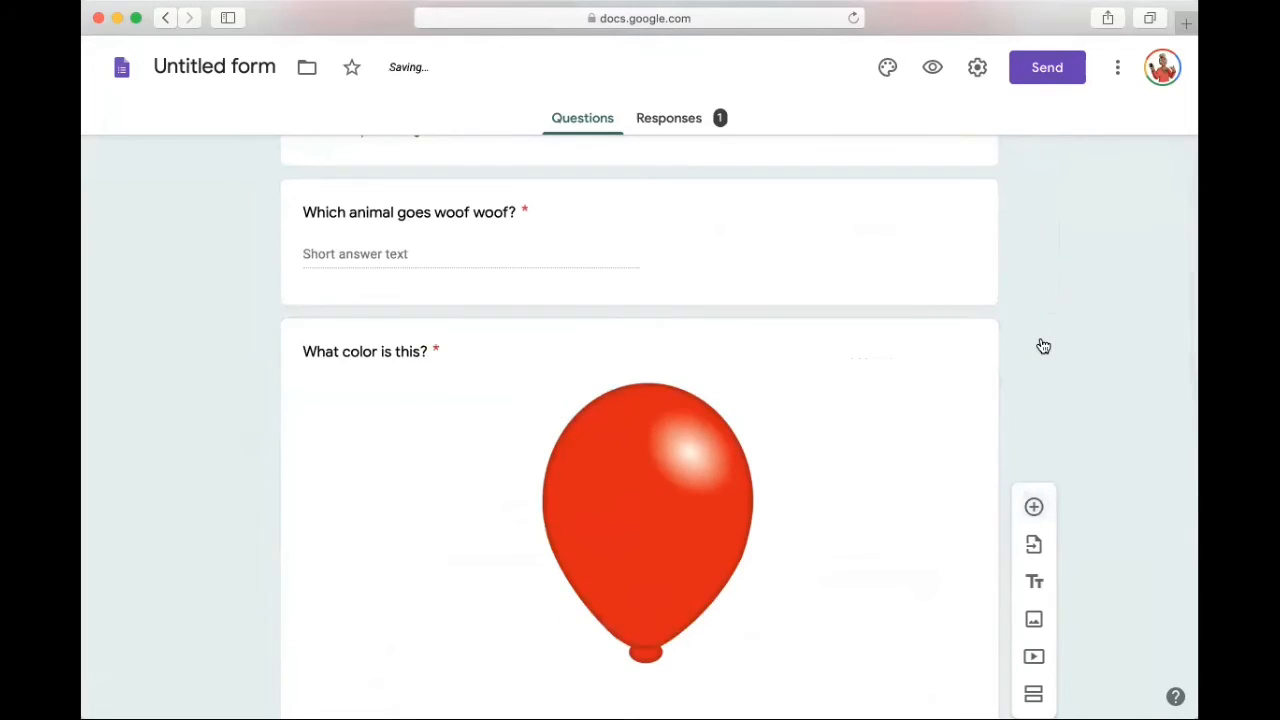
scroll(1043, 346, "down", 1)
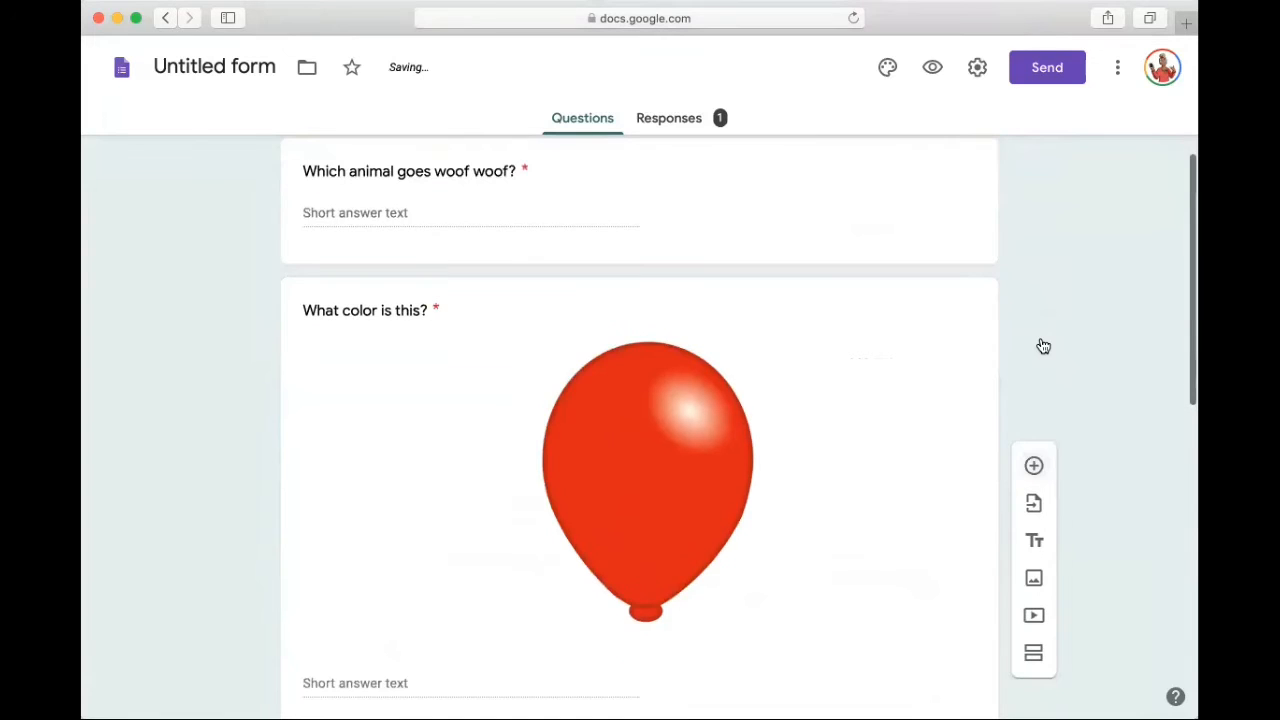
scroll(1043, 346, "down", 3)
scroll(1043, 346, "down", 3)
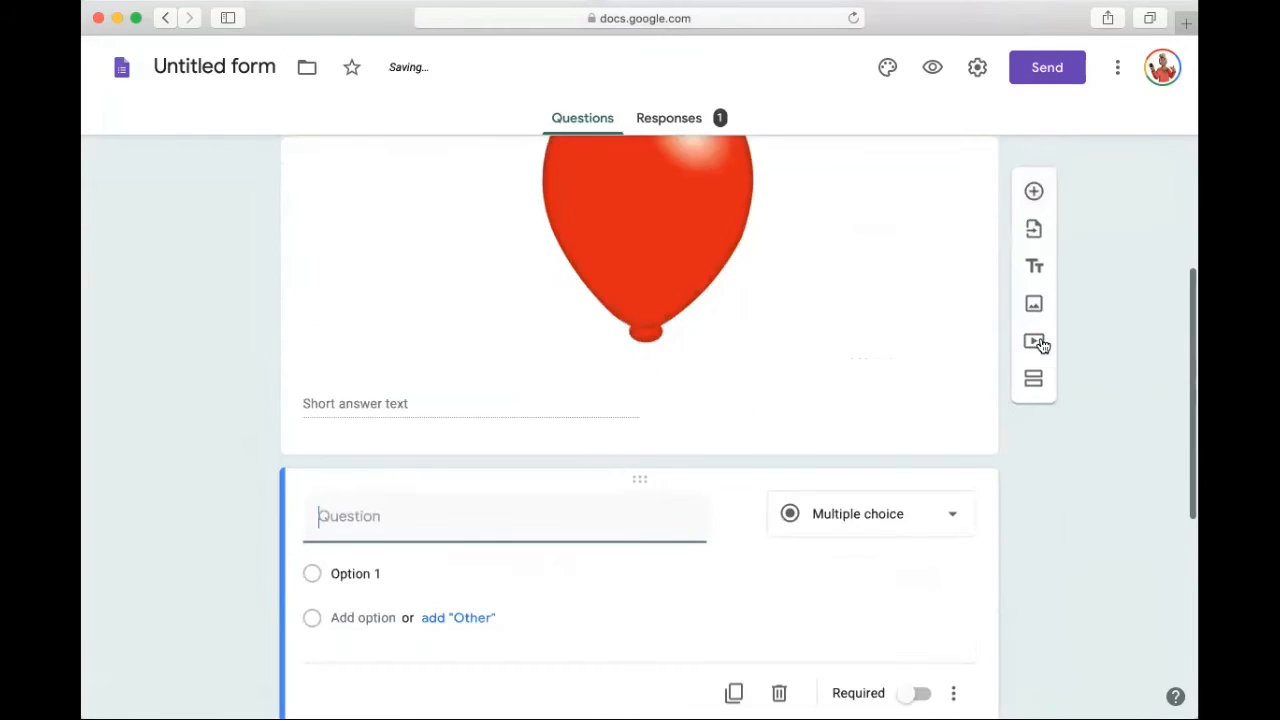
scroll(1043, 346, "down", 1)
scroll(1043, 346, "down", 3)
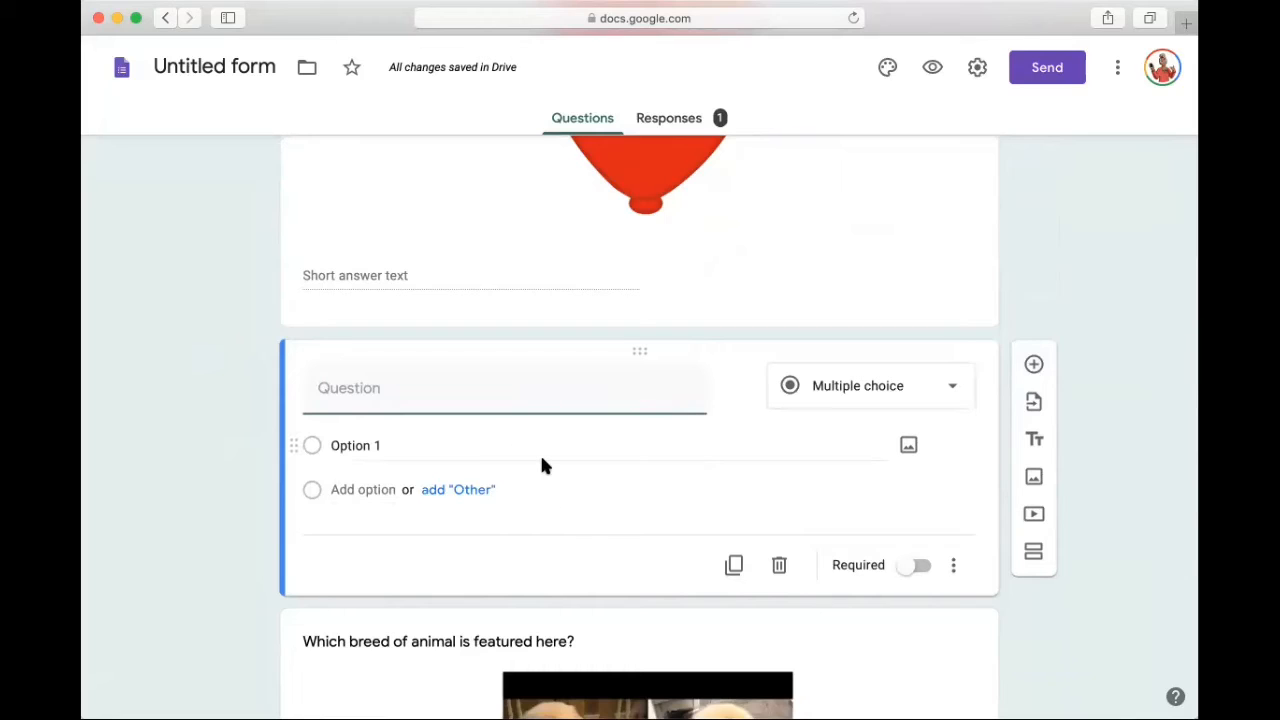
Title the new question "What does 2 + 2 equal?" and set its type to Short answer.
type("What does 2")
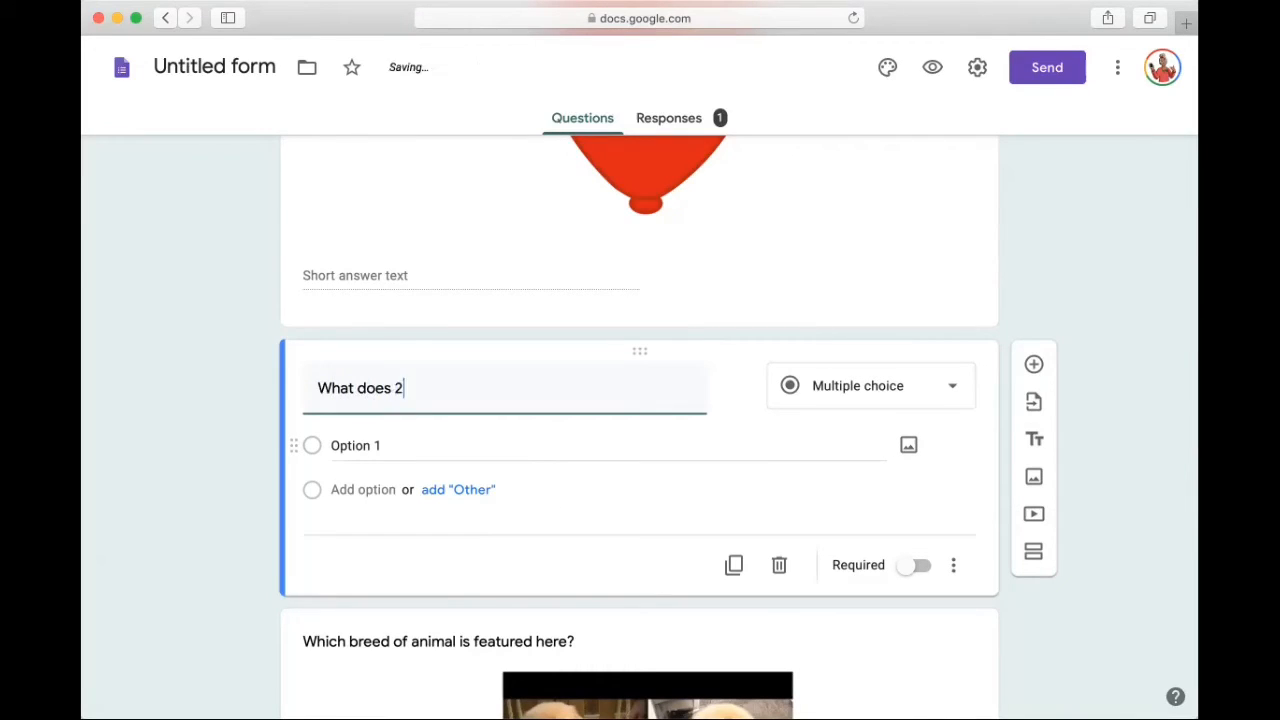
type(" + 2 equal?")
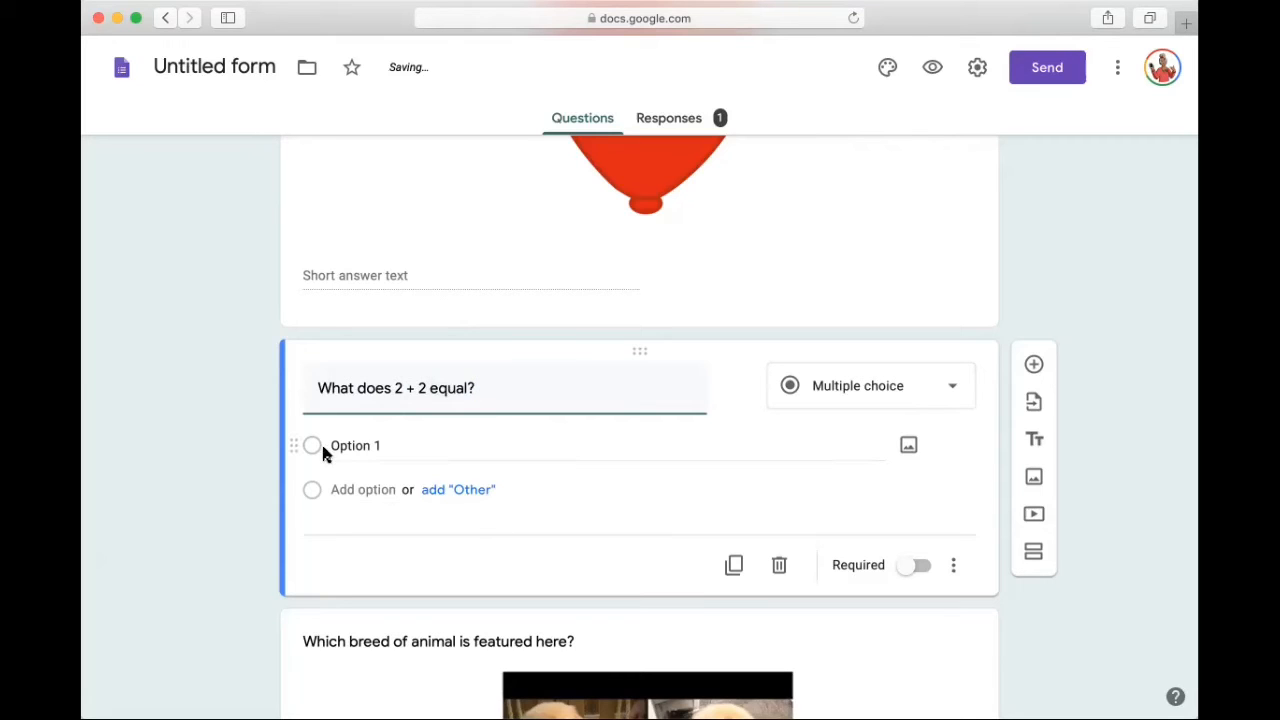
left_click(900, 390)
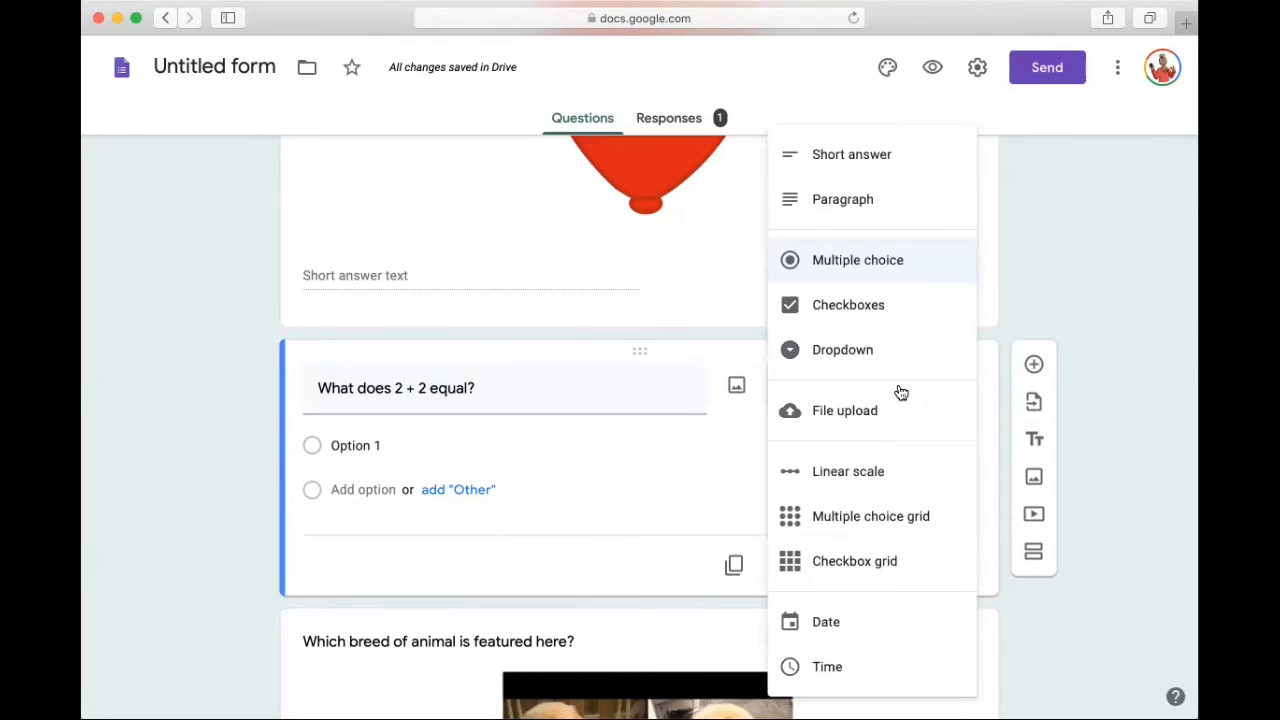
left_click(862, 154)
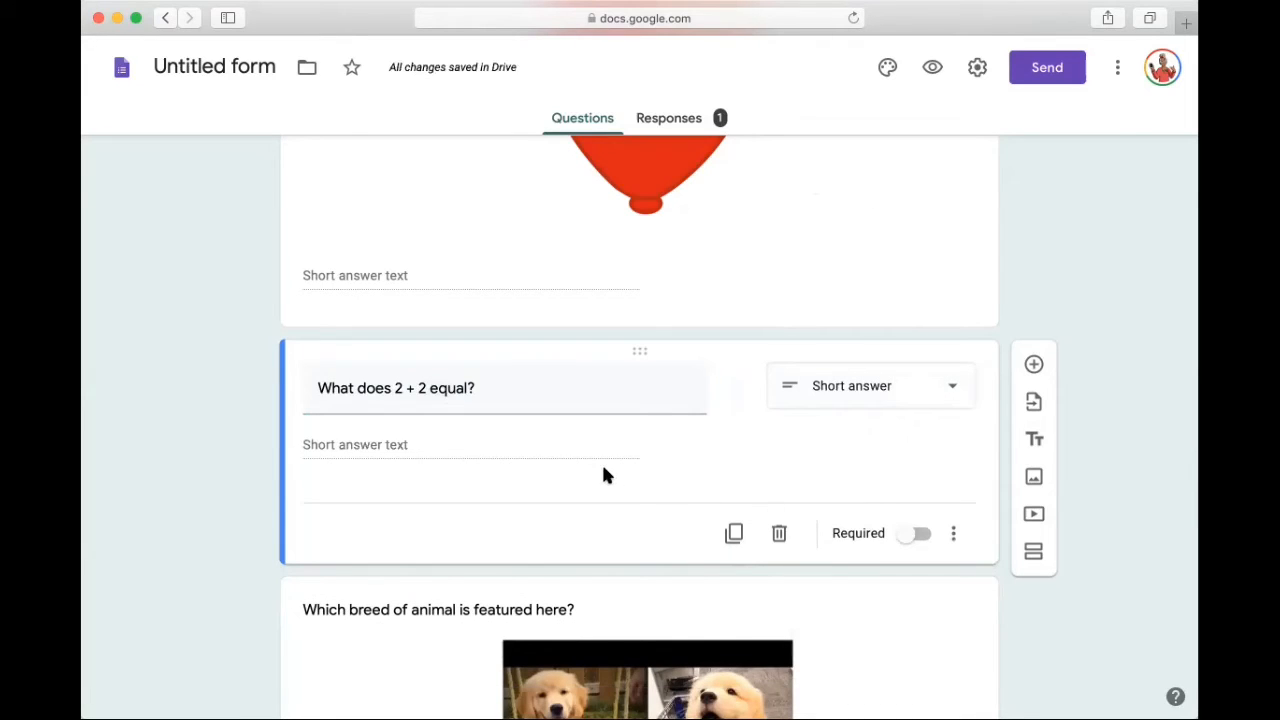
Make the 2 + 2 question required and validate its answer as a number equal to 4, with the custom error text "no".
left_click(905, 537)
left_click(954, 537)
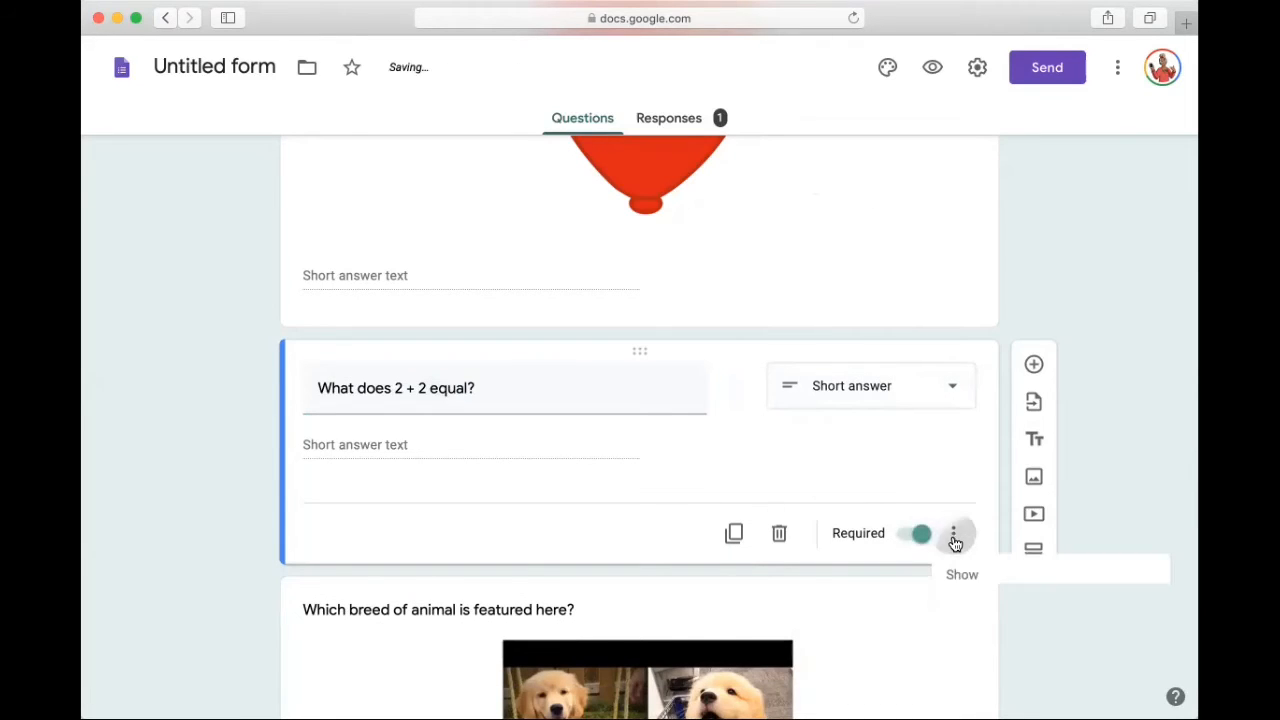
left_click(980, 660)
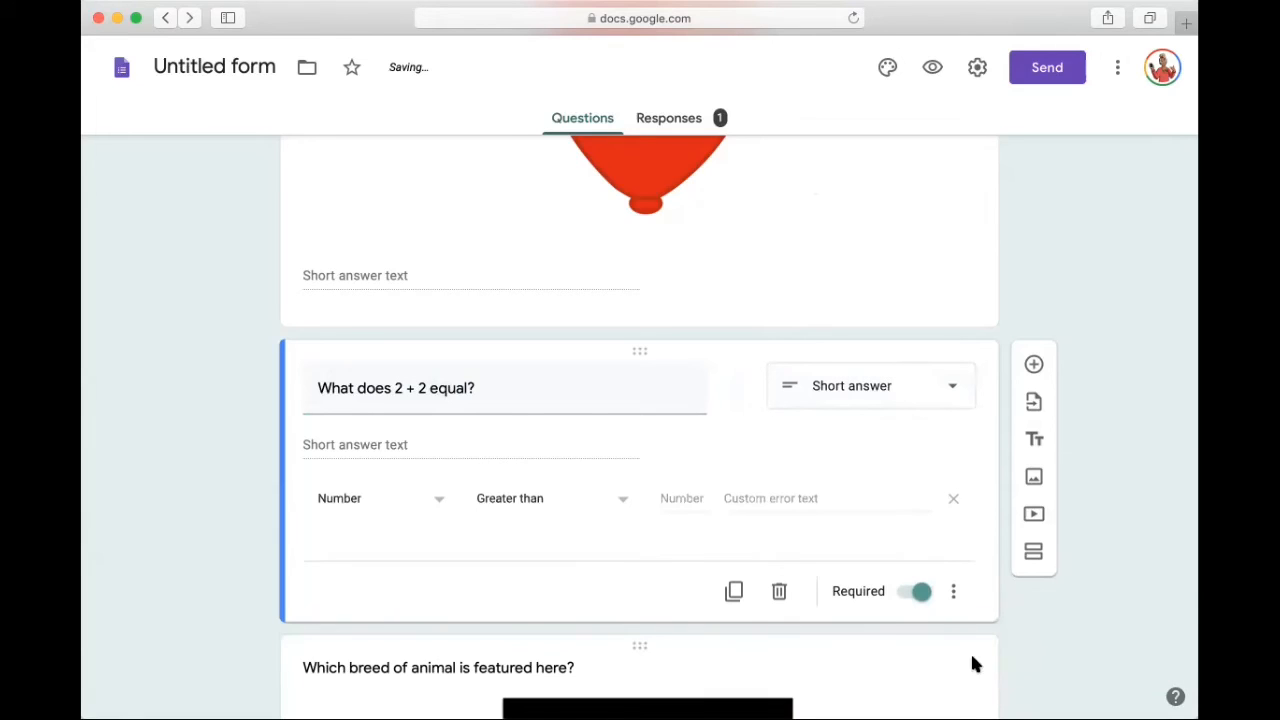
left_click(487, 499)
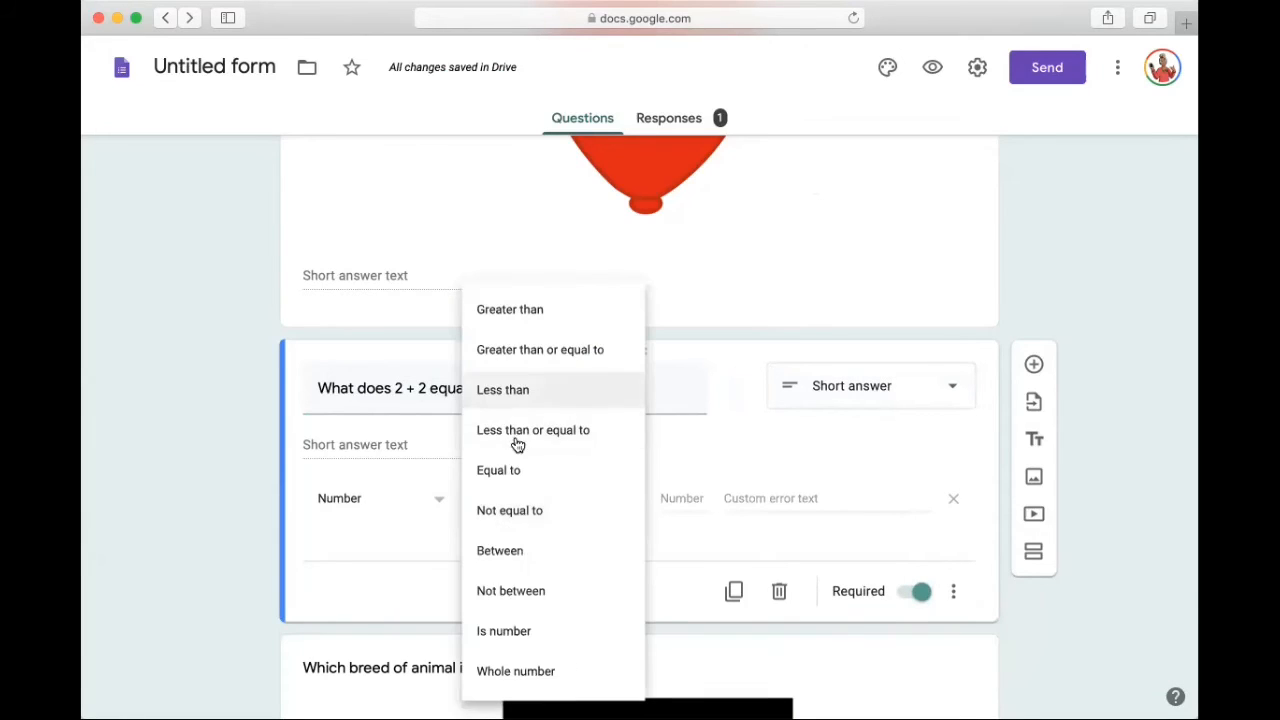
left_click(517, 472)
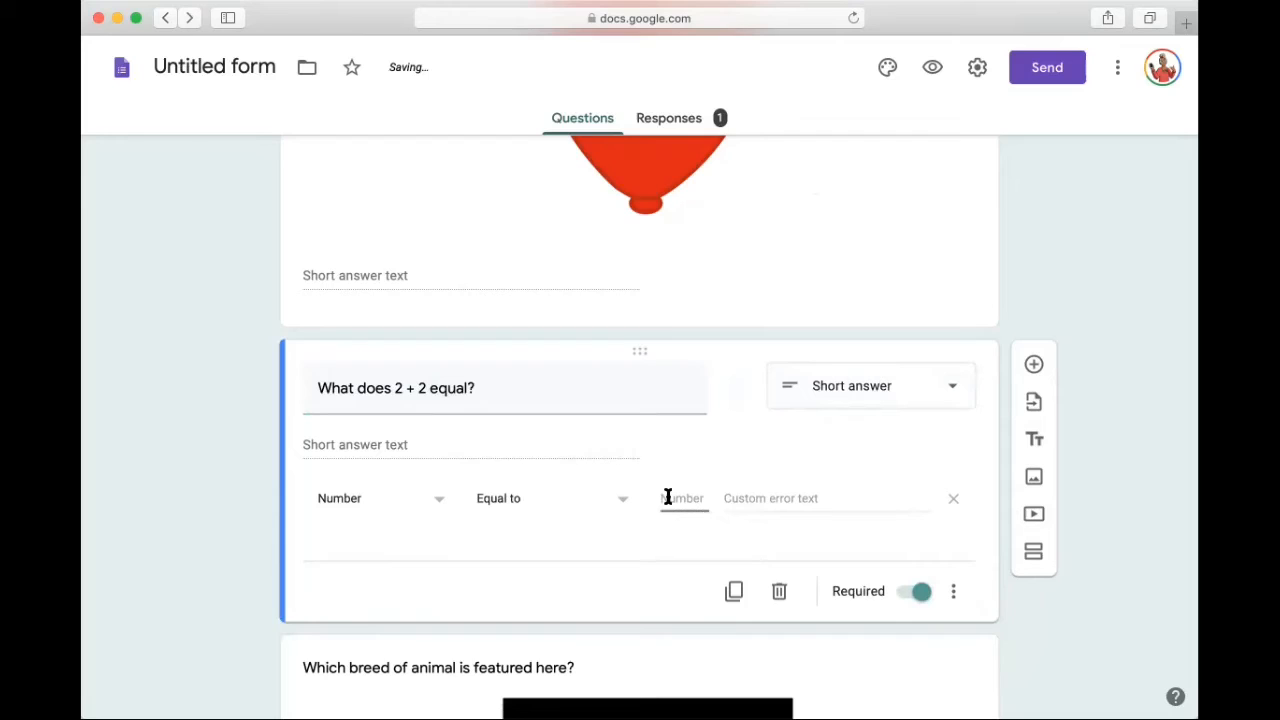
left_click(668, 498)
type("4")
left_click(797, 503)
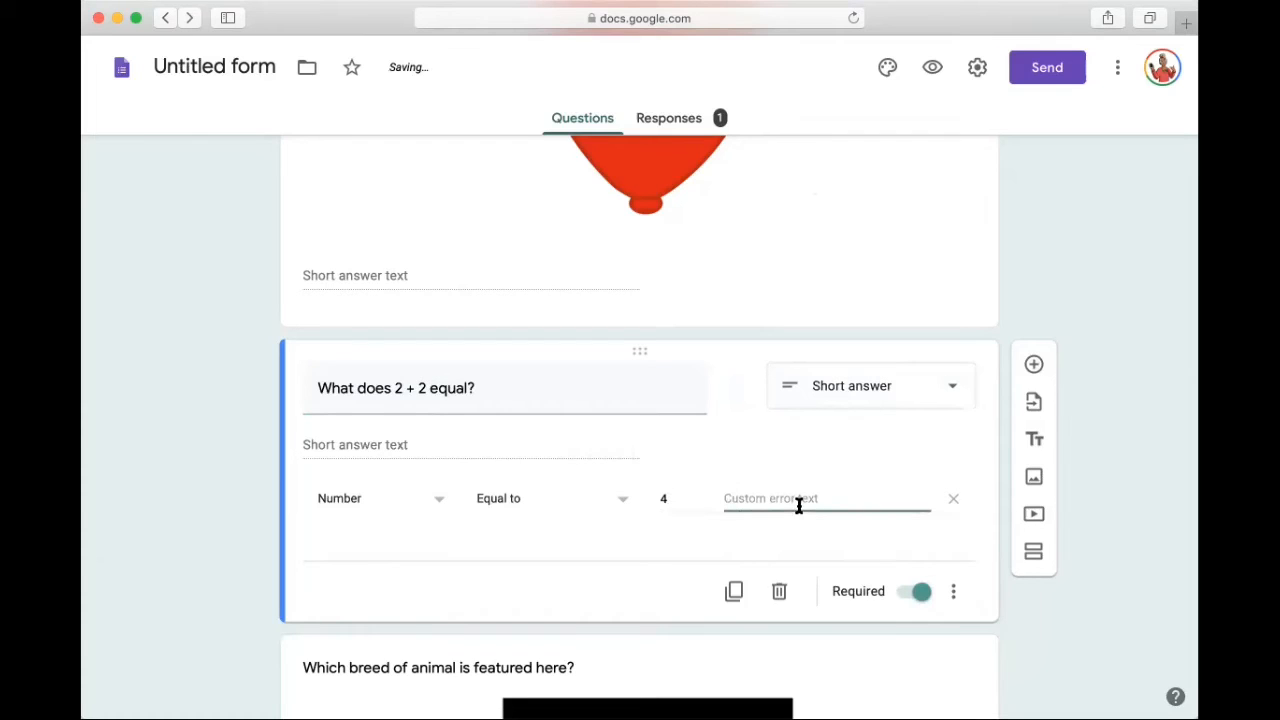
type("no")
scroll(713, 405, "up", 3)
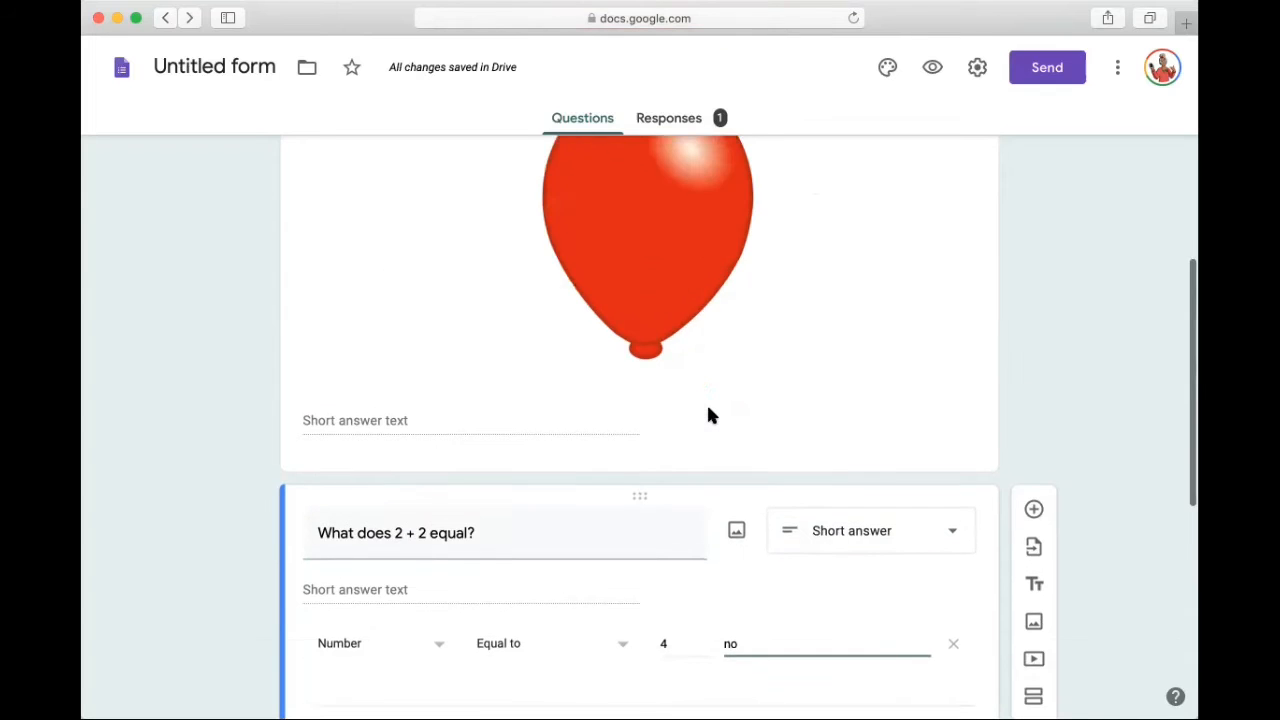
scroll(707, 415, "up", 2)
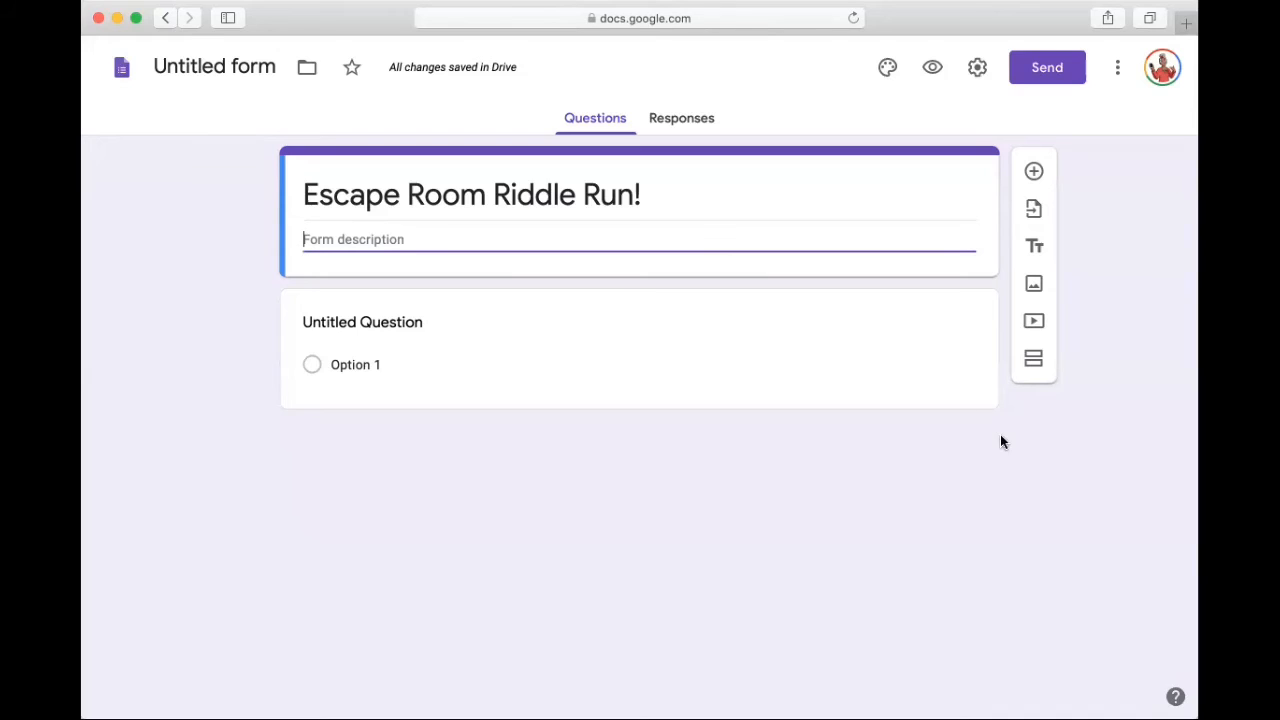
Add a new section below the "Escape Room Riddle Run!" header and view the navigation choices for after section 1.
left_click(1036, 362)
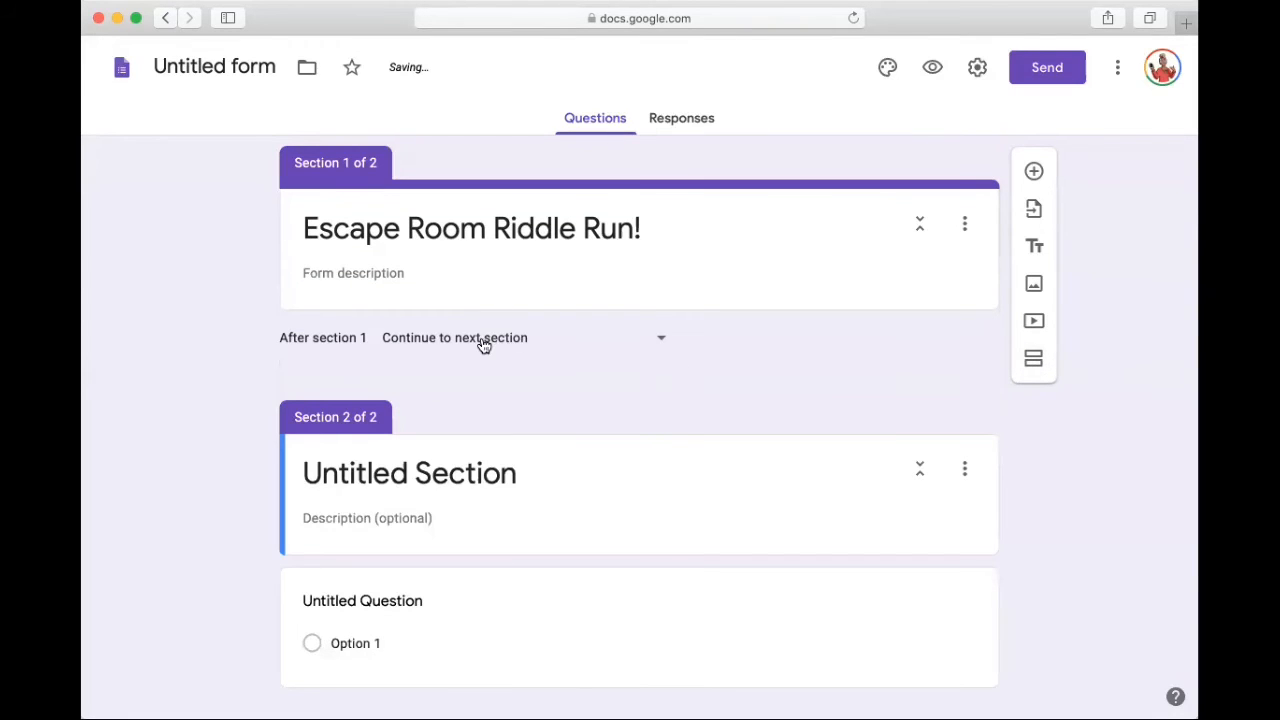
left_click(665, 346)
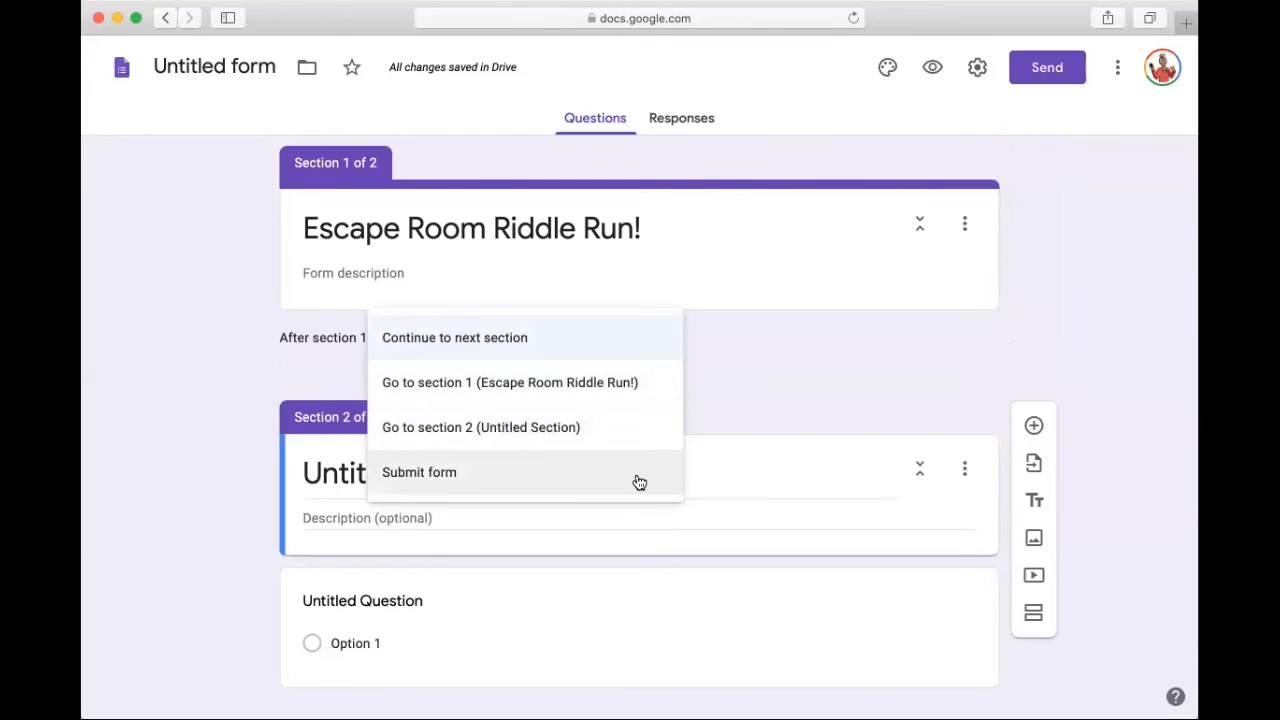
left_click(773, 377)
Title the second section "Room 1 (The Mystery Box)".
left_click(566, 474)
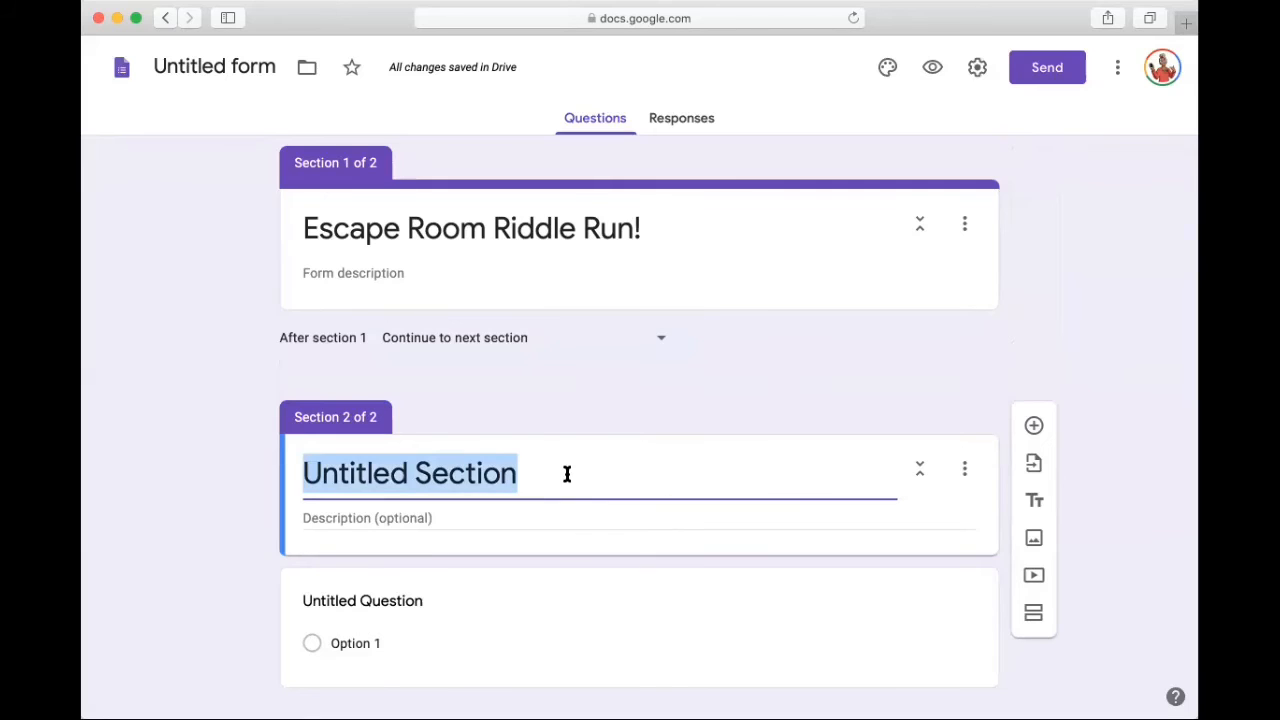
type("Room 1")
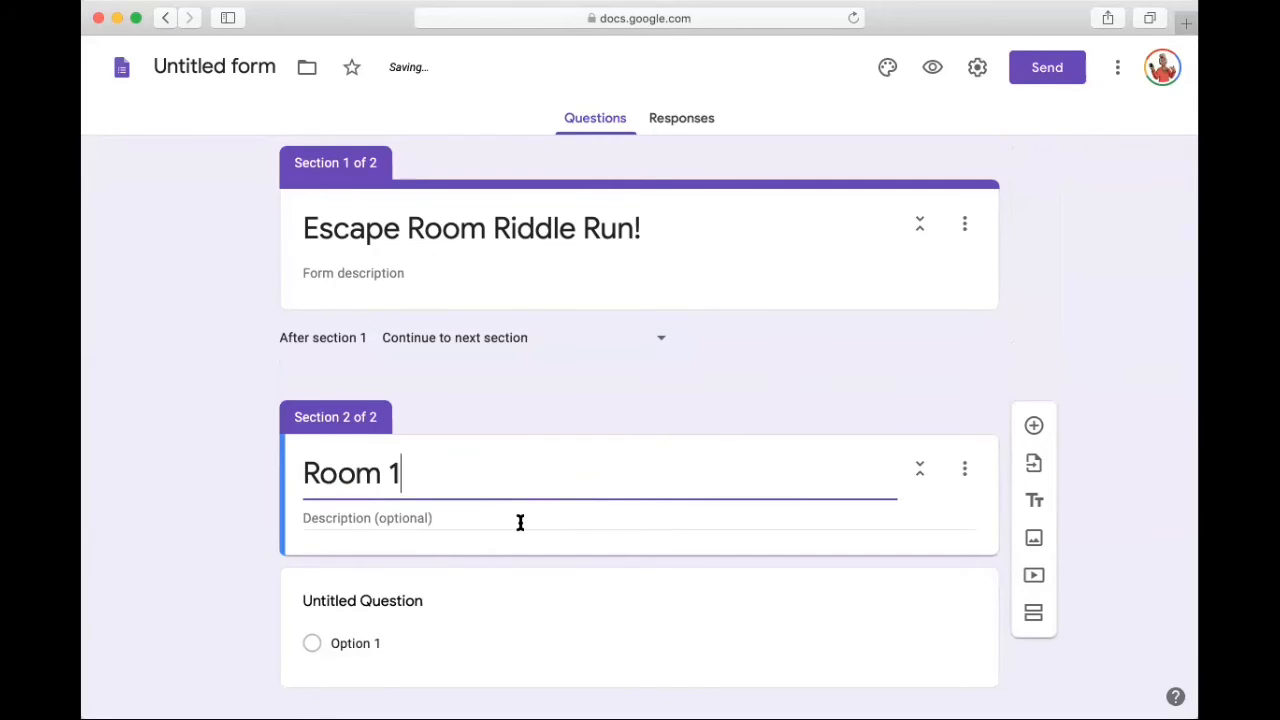
type(" (The Mus")
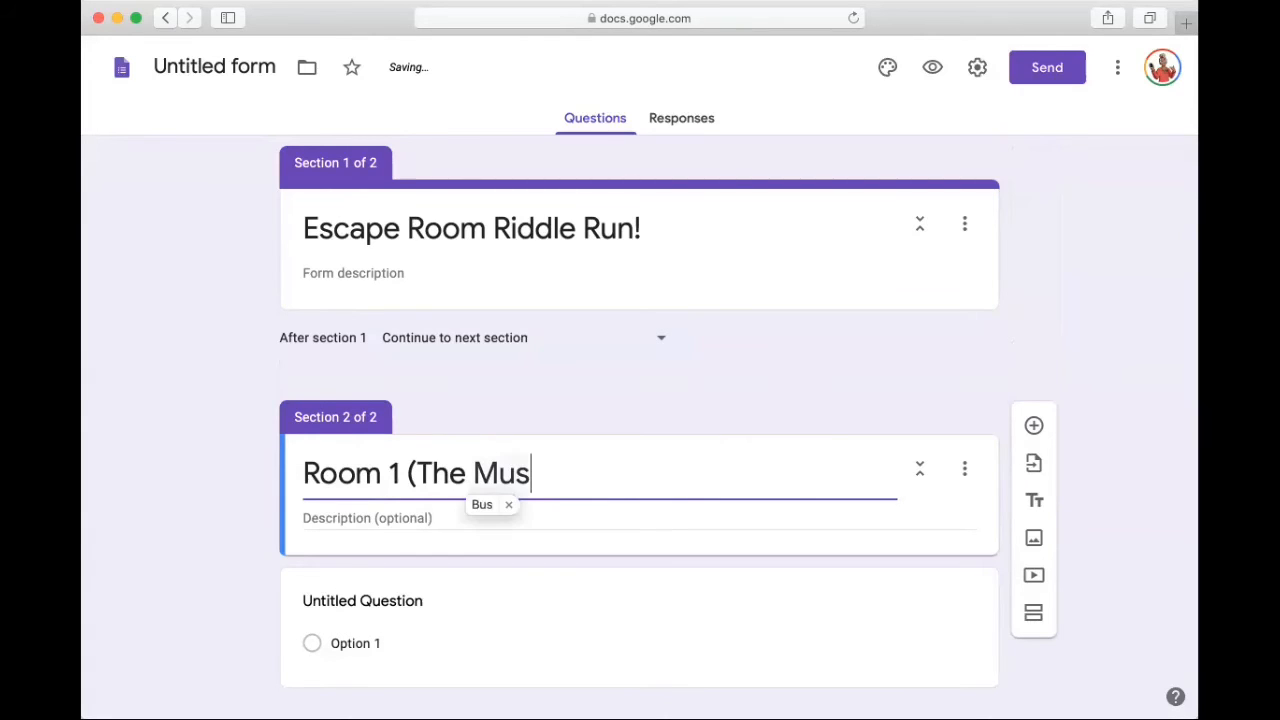
type("tery B")
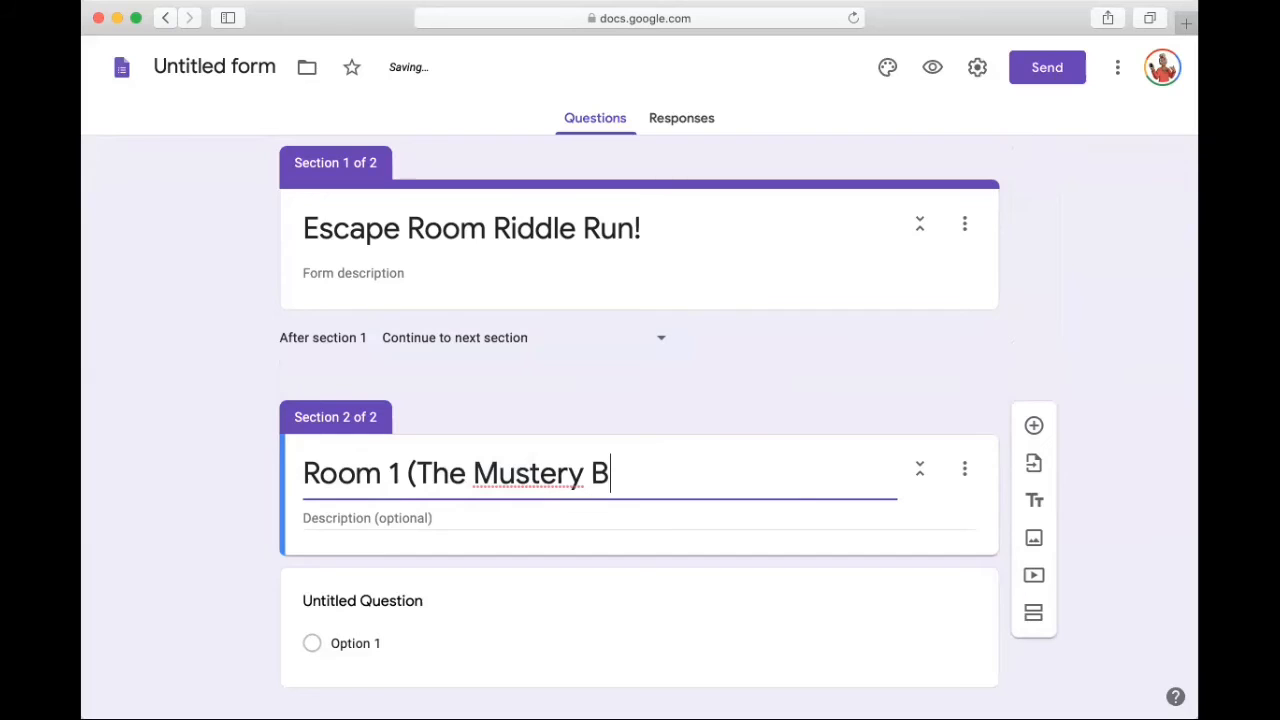
type("ox)")
left_click(519, 474)
key("BackSpace")
type("y")
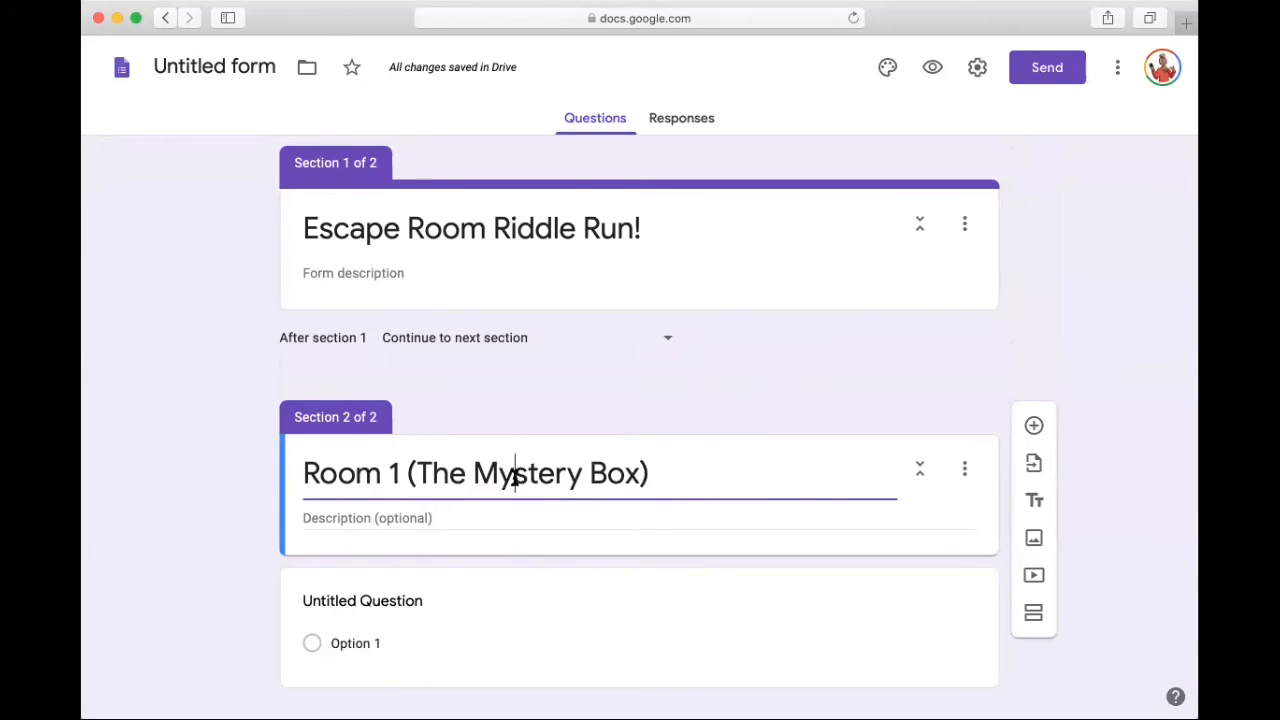
Enter the Room 1 section description "Answer the questions in this section to move on to the next room.".
left_click(456, 517)
type("A")
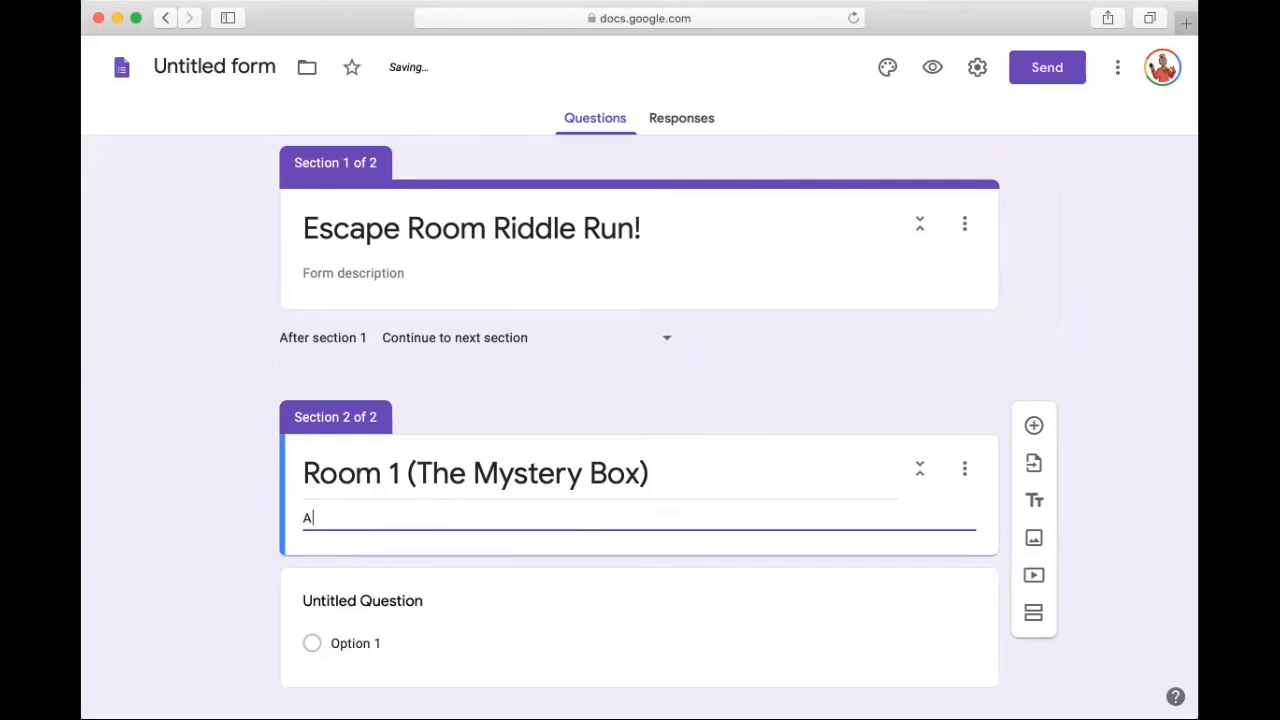
type("nswer the ques")
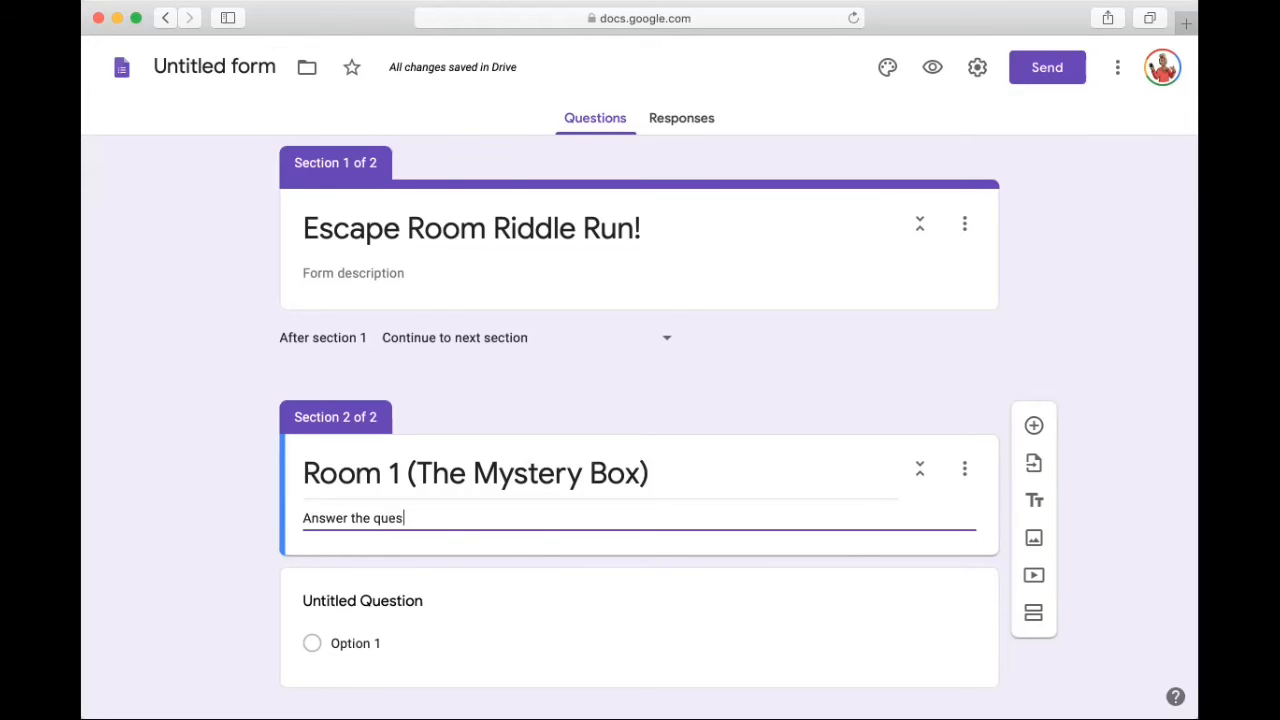
type("tions in this section to")
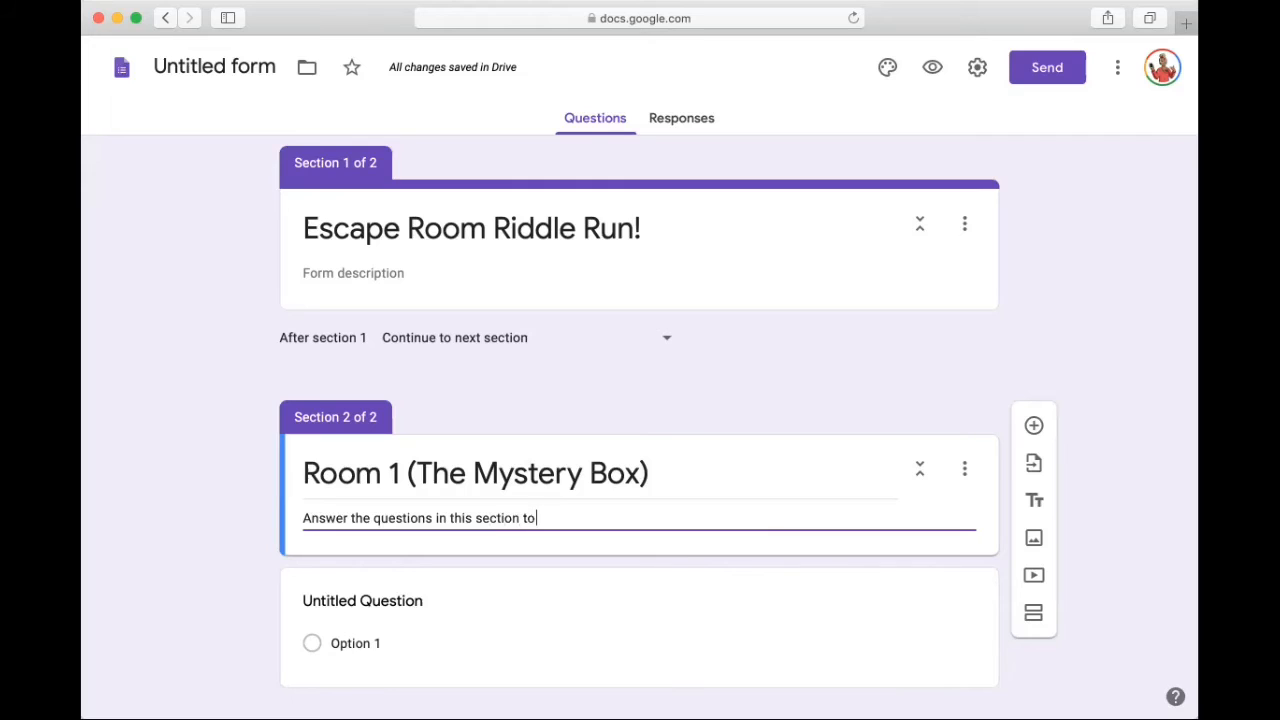
type(" move o")
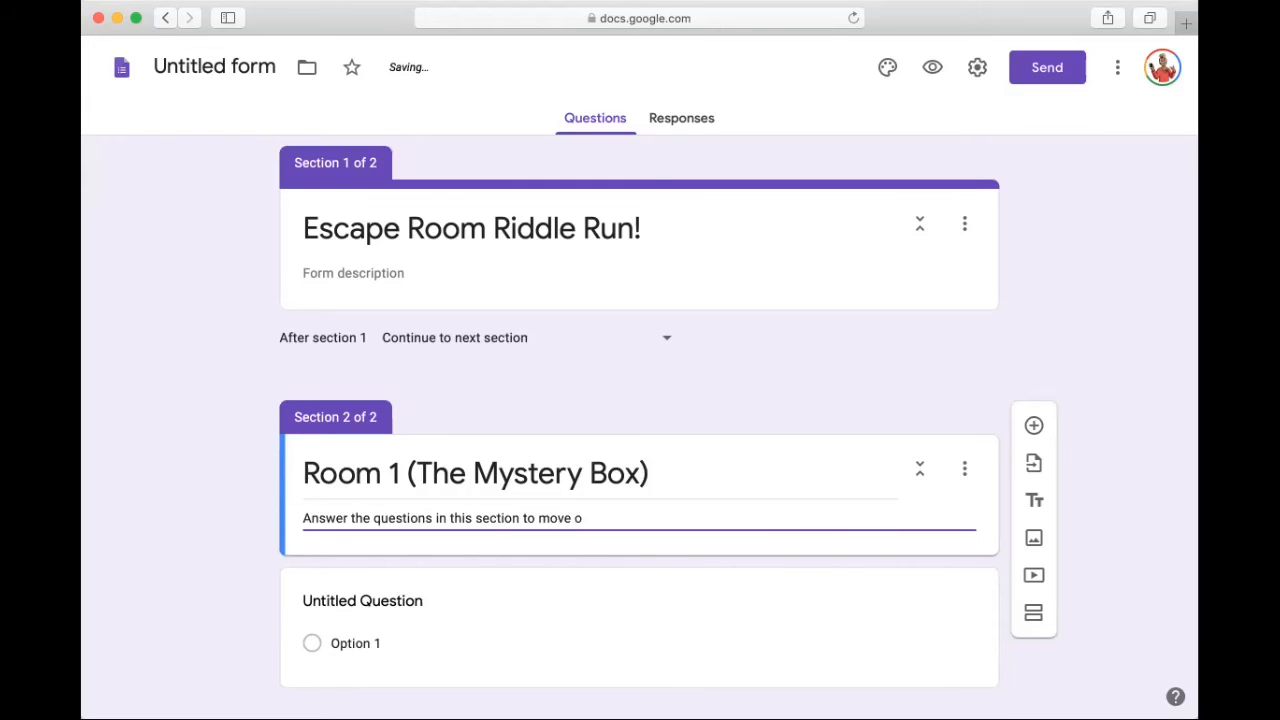
type("n to the next room.")
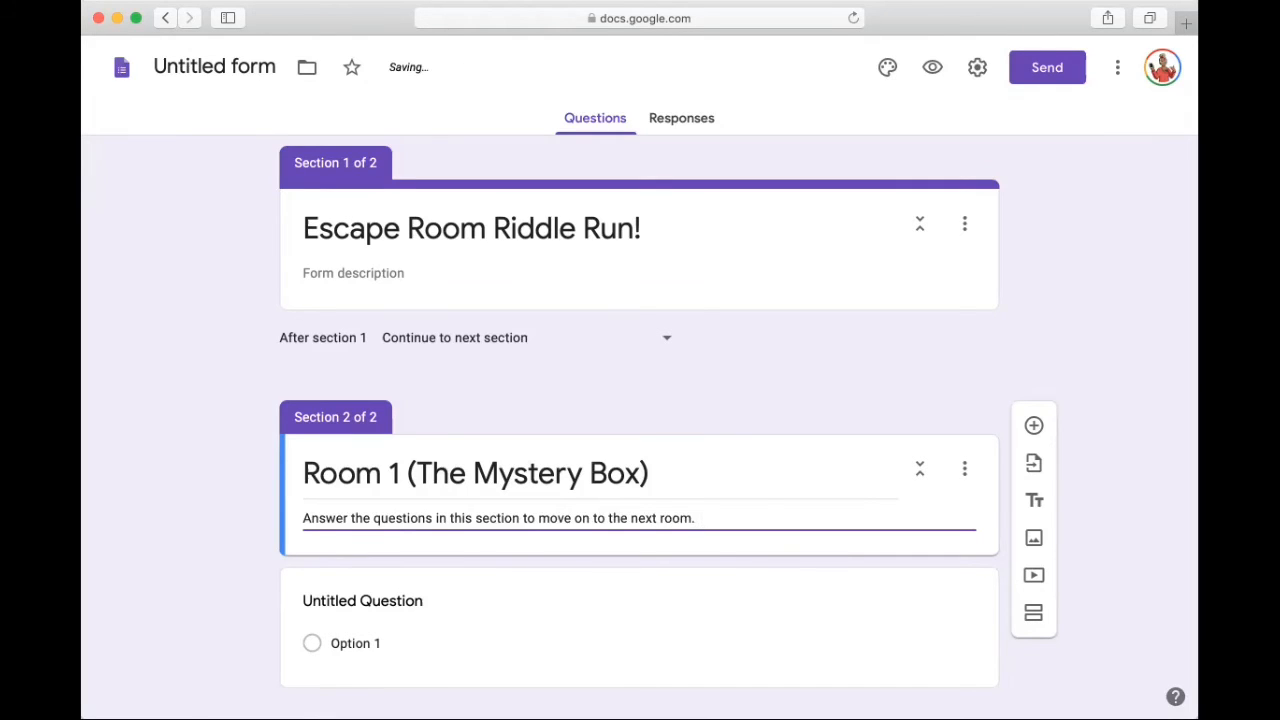
scroll(639, 400, "down", 1)
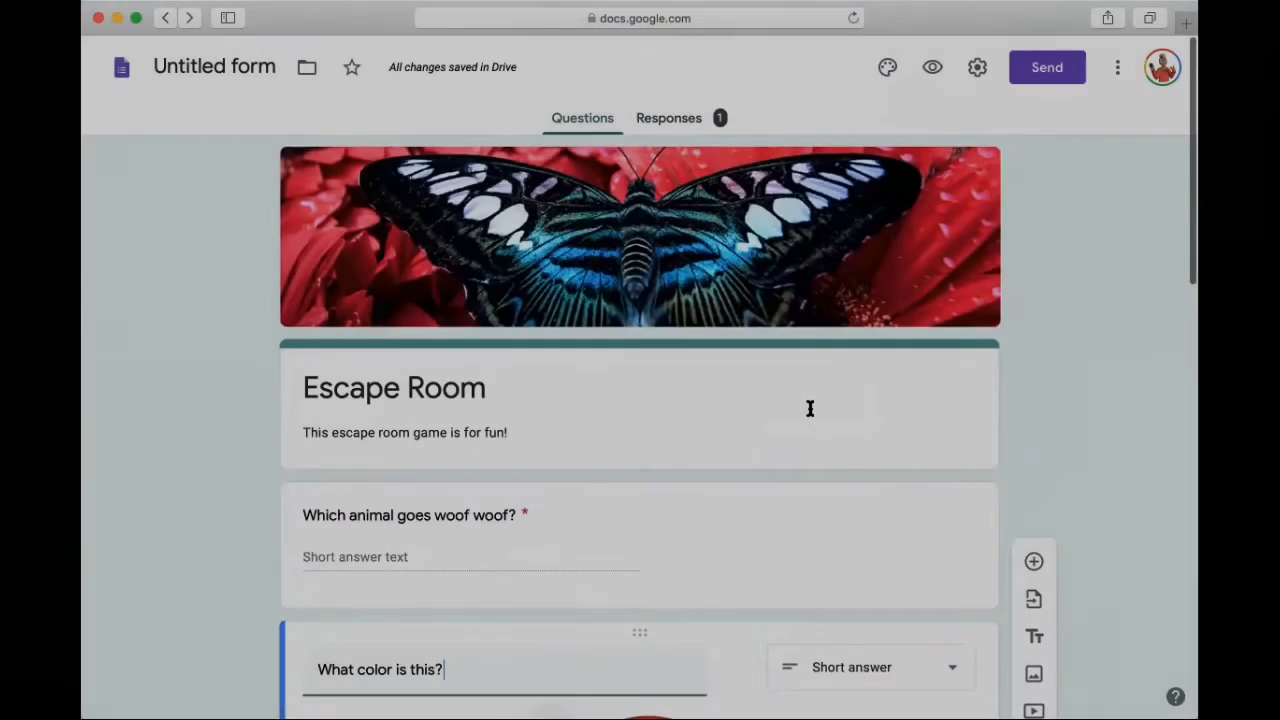
left_click(795, 401)
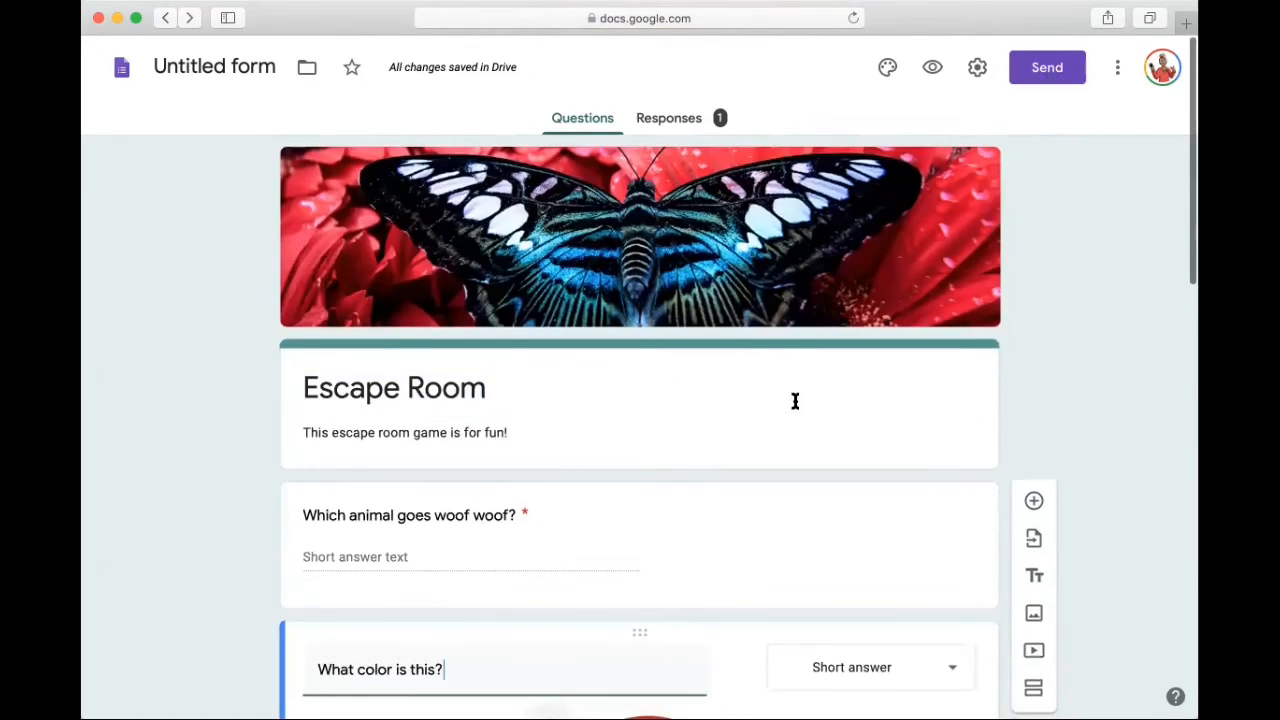
left_click(795, 401)
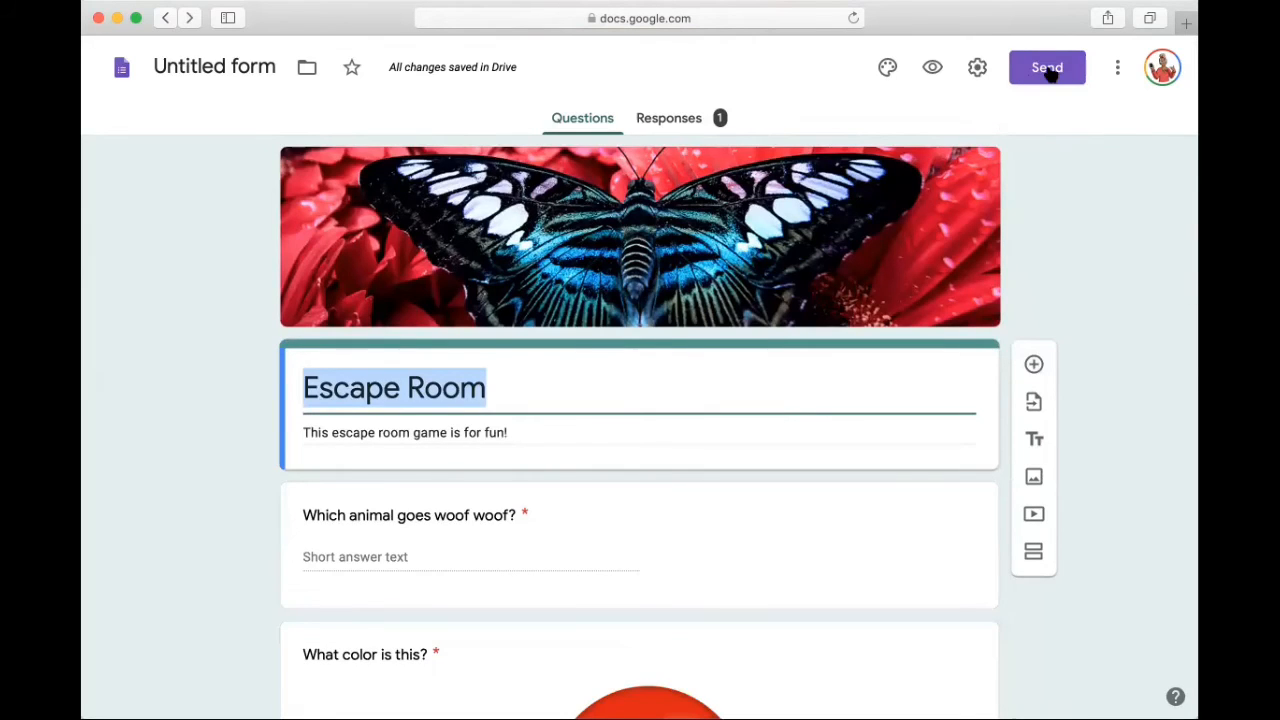
left_click(795, 401)
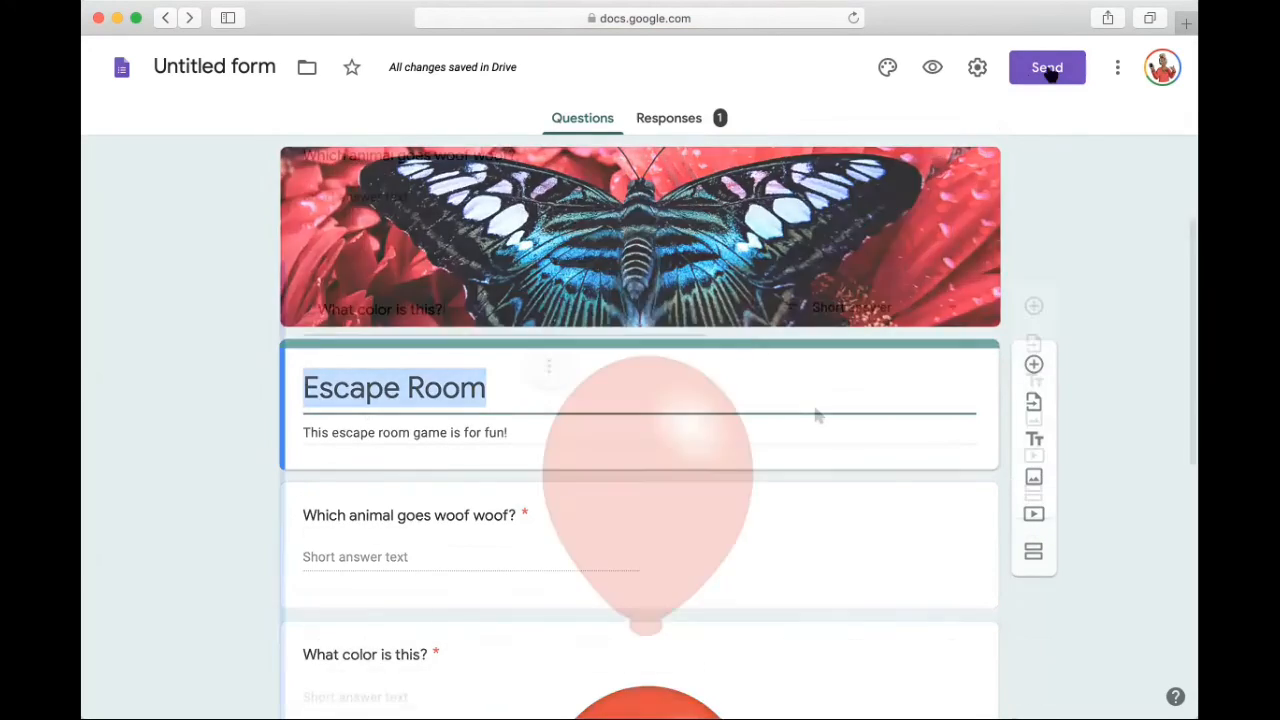
left_click(795, 401)
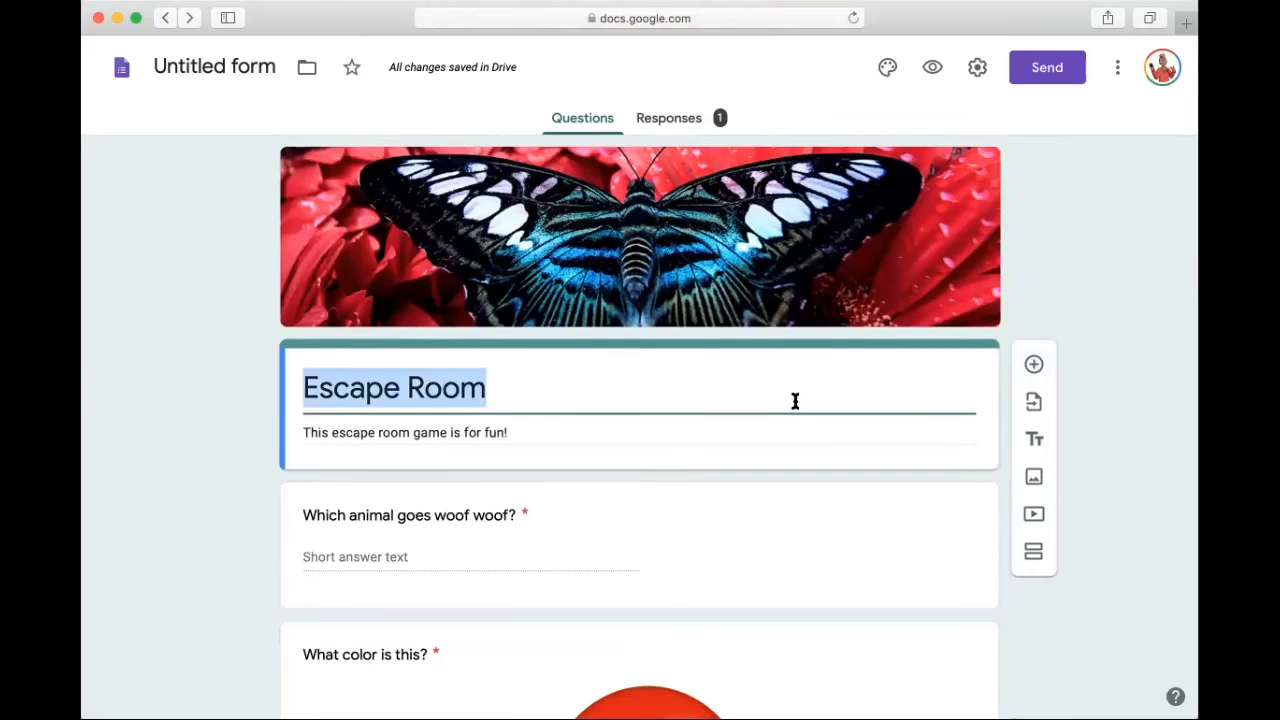
Generate a shortened link for sending the Escape Room form and copy it.
left_click(1047, 68)
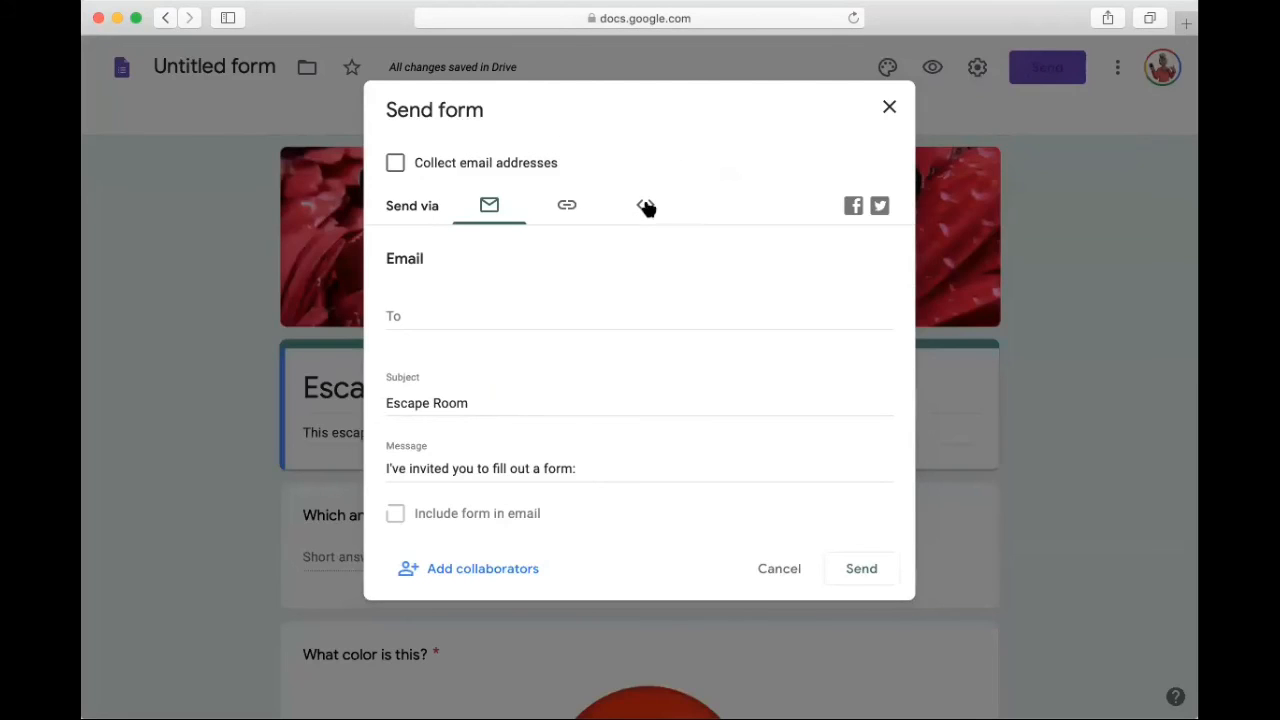
left_click(567, 207)
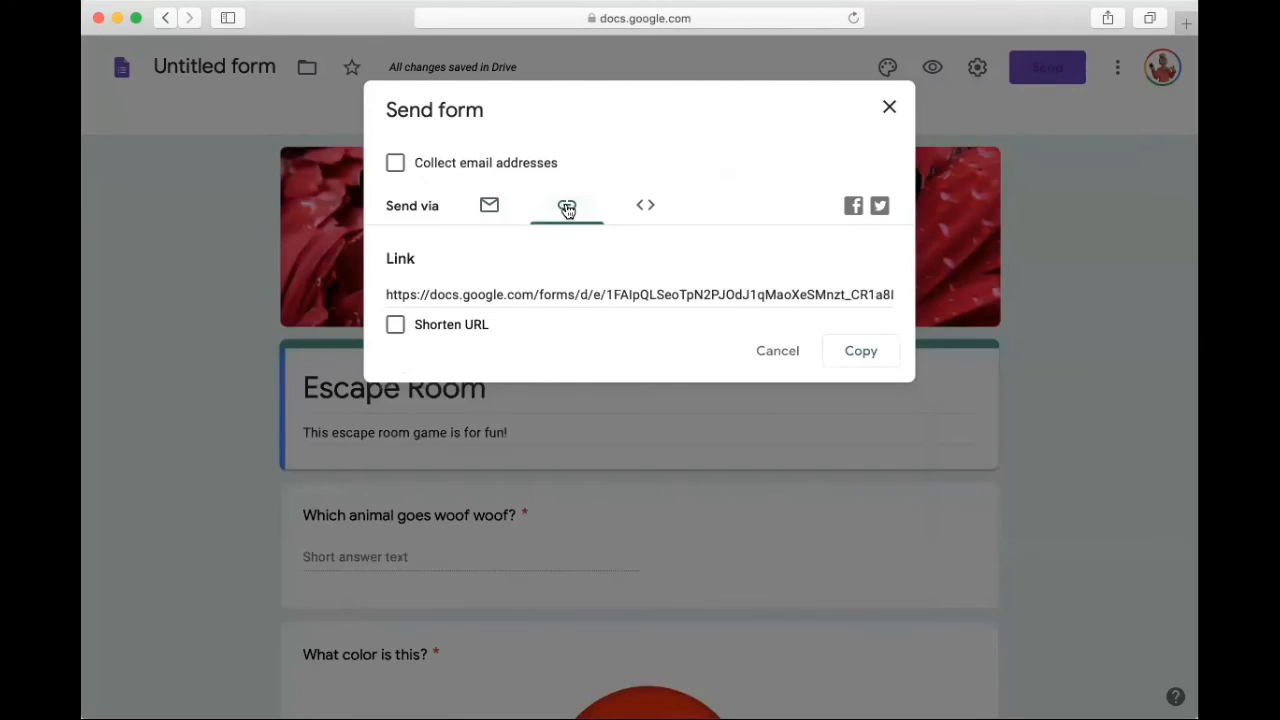
left_click(396, 326)
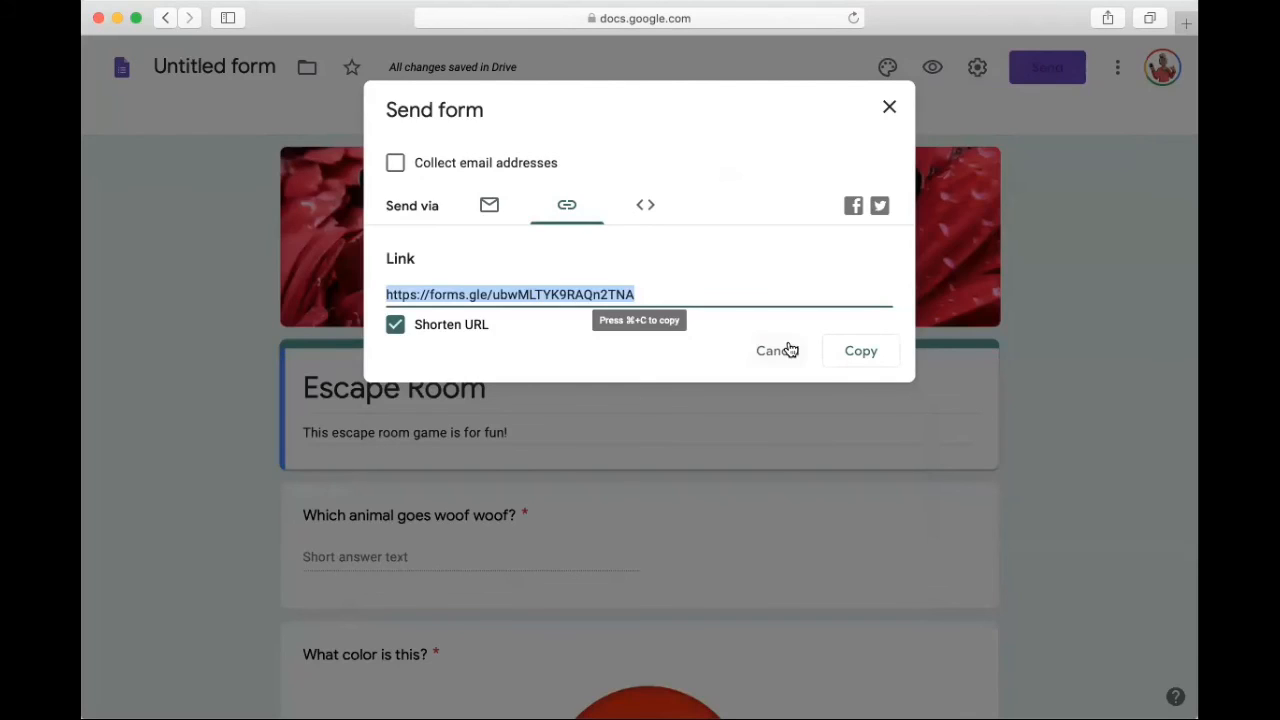
left_click(875, 357)
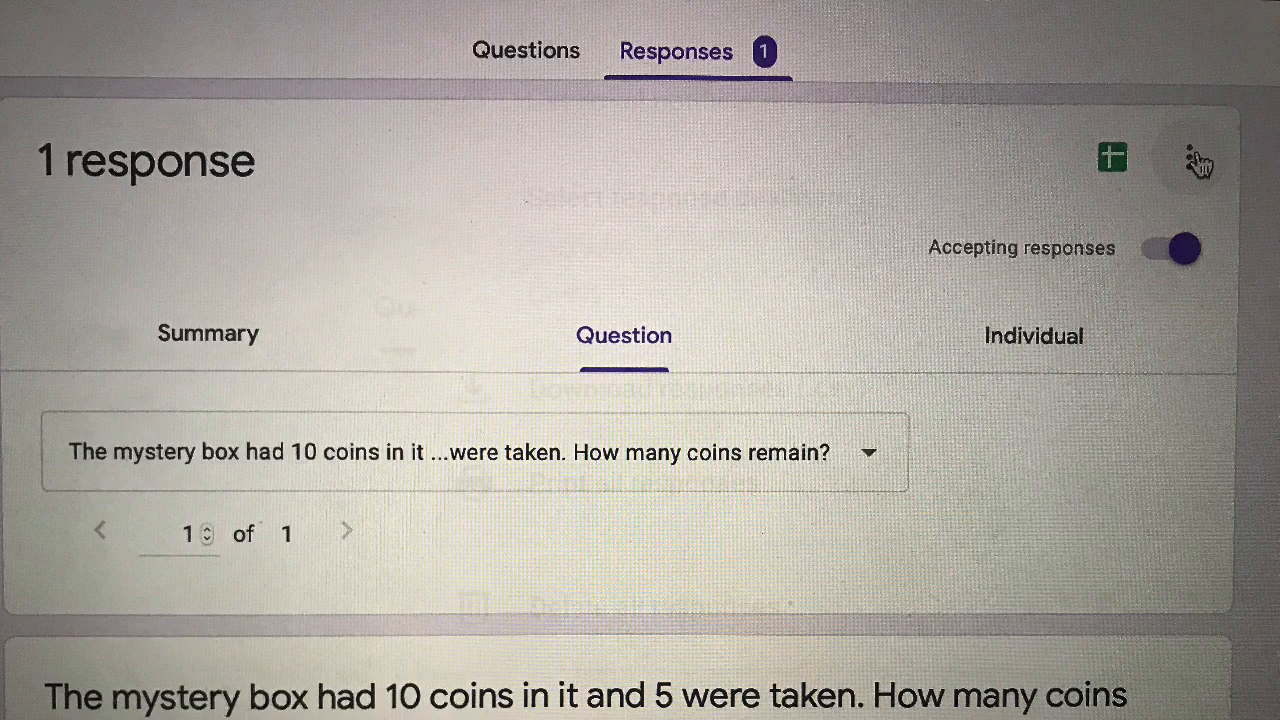
Open the additional options for managing the form's responses.
left_click(1192, 160)
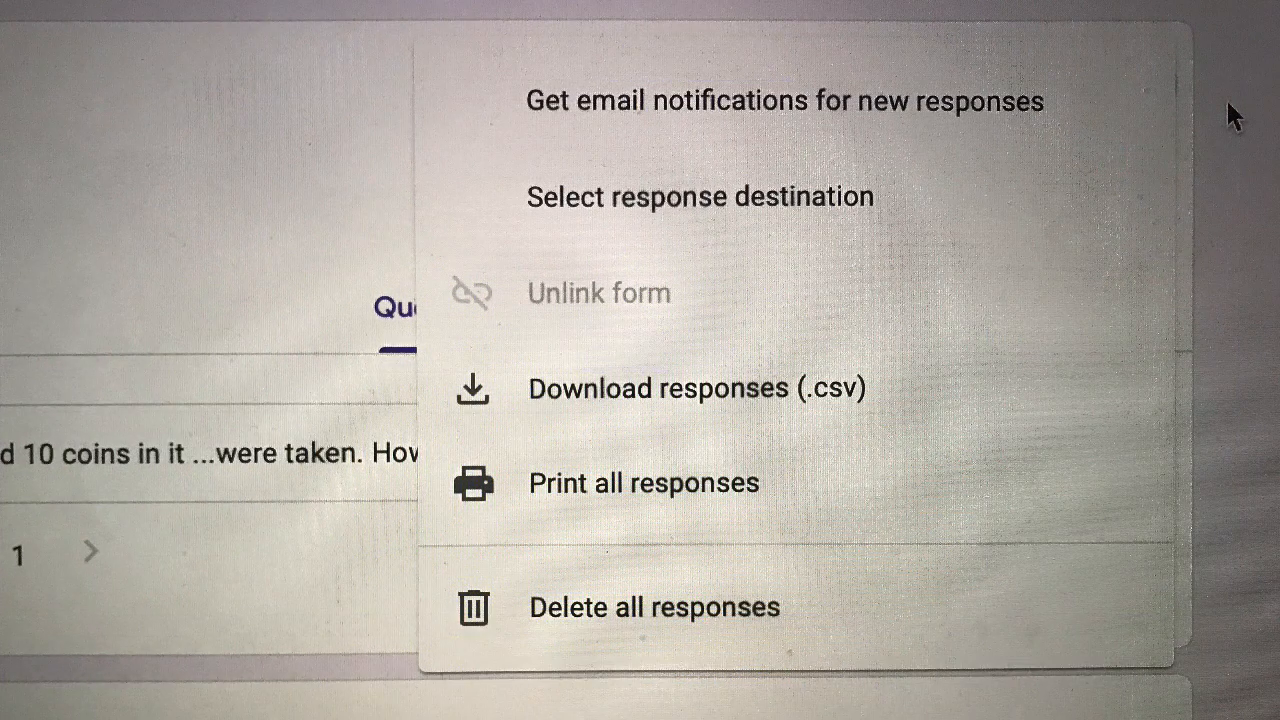